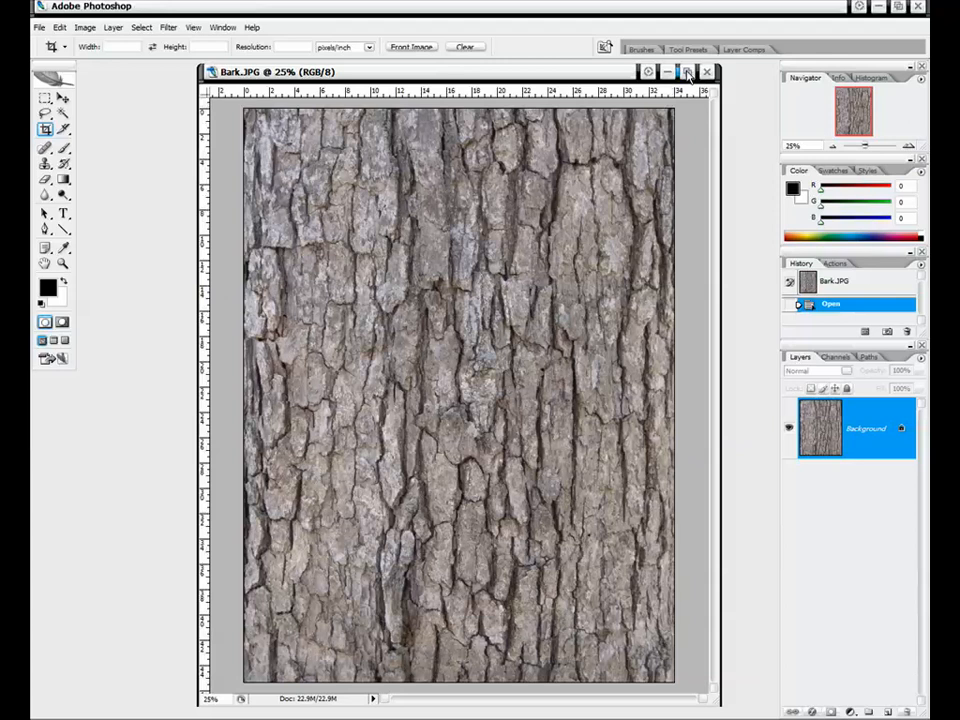
- Maximize the Bark.JPG document window so the whole bark photo fits in the workspace at 25% zoom
left_click(687, 72)
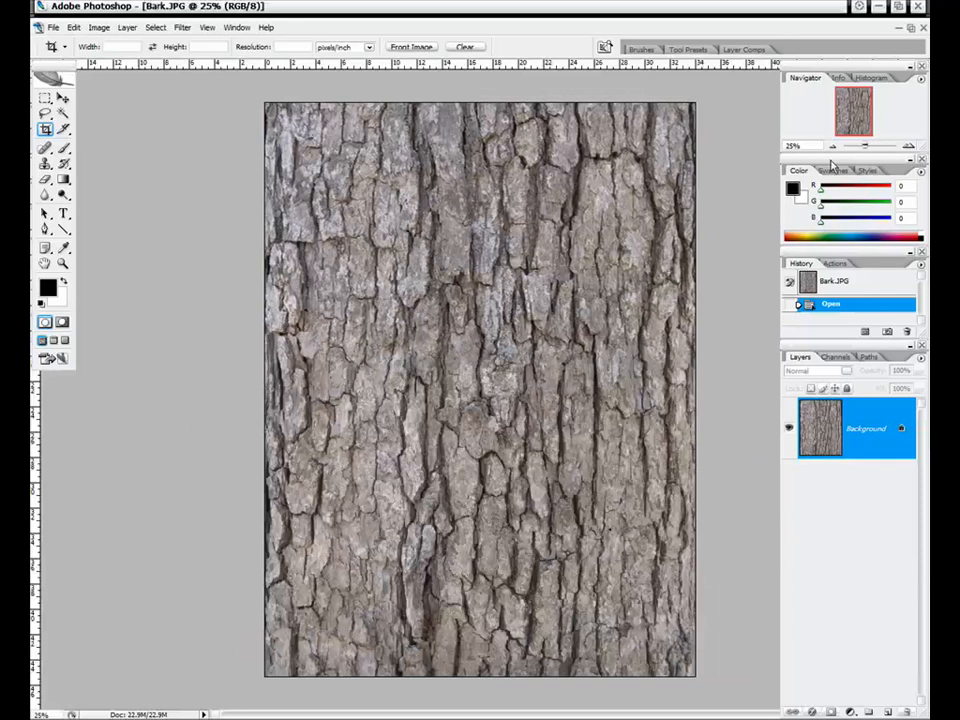
left_click(905, 146)
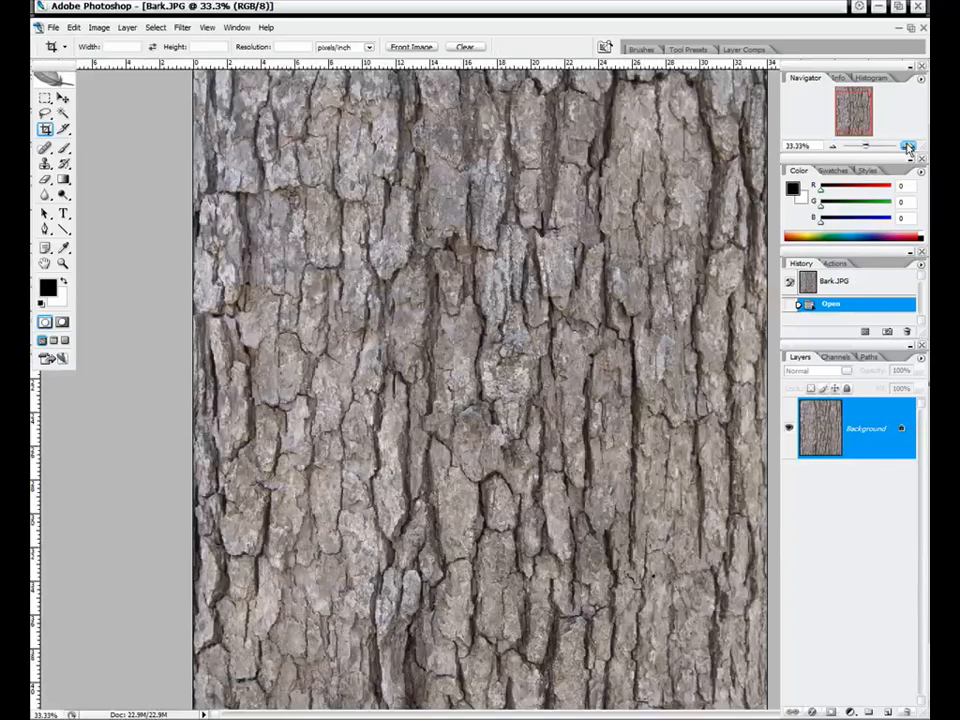
left_click(845, 105)
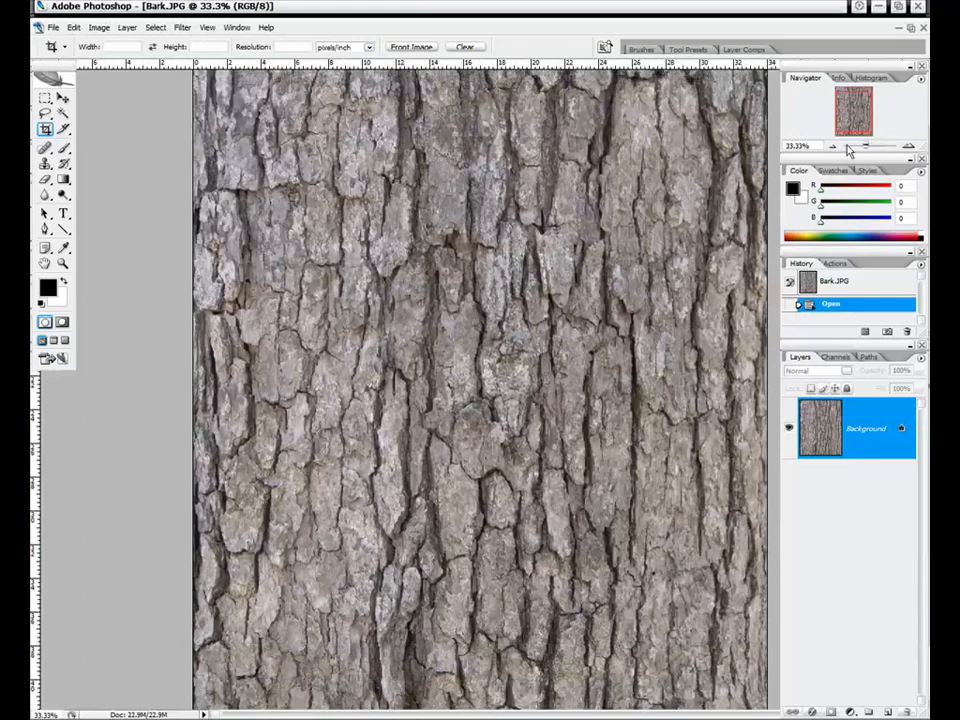
left_click(838, 148)
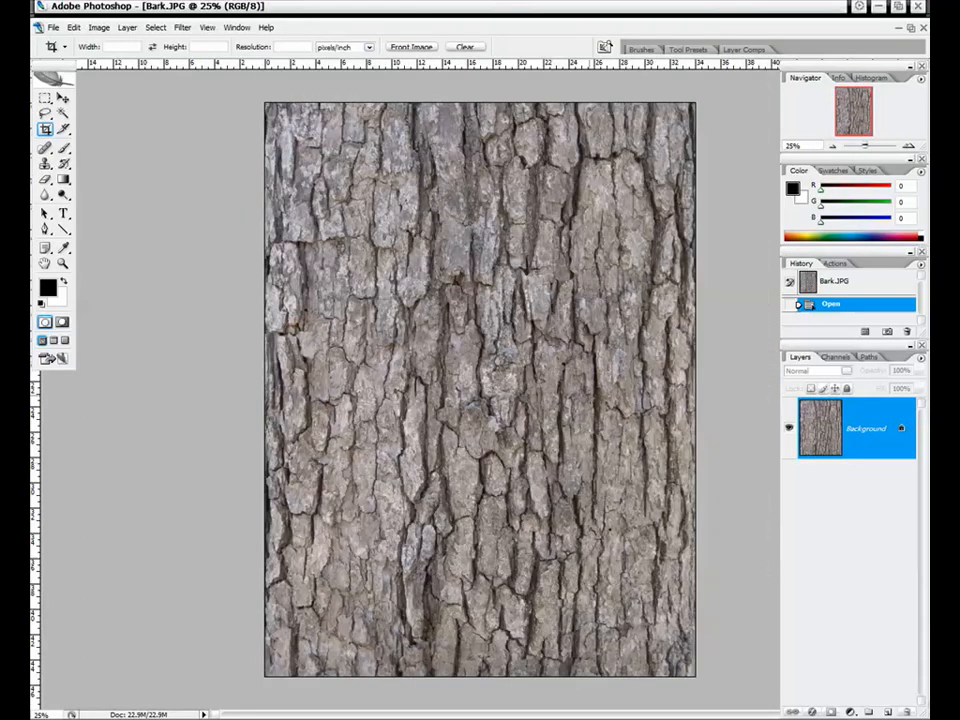
- Apply the Offset filter to the bark image with -1108 pixels horizontal, +1541 pixels vertical and Wrap Around
left_click(183, 27)
mouse_move(264, 271)
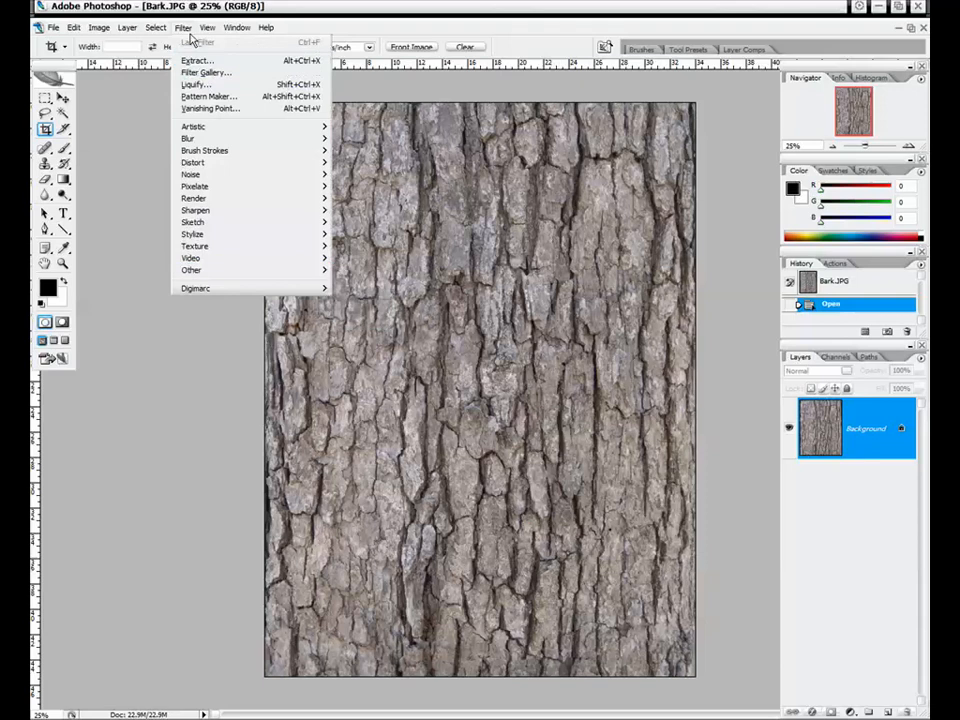
mouse_move(228, 271)
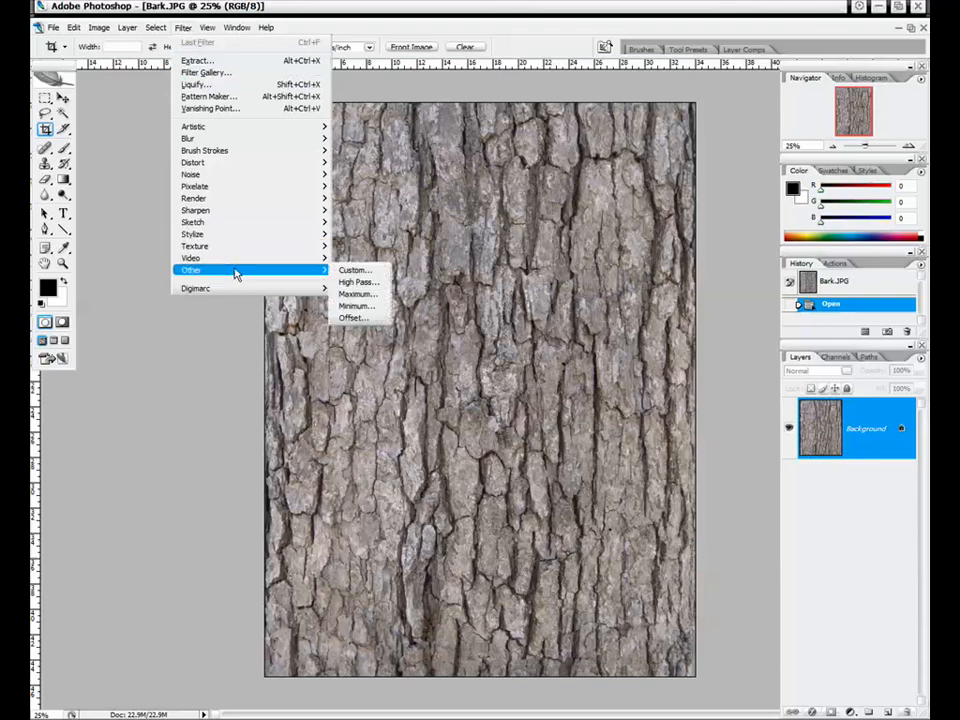
left_click(366, 320)
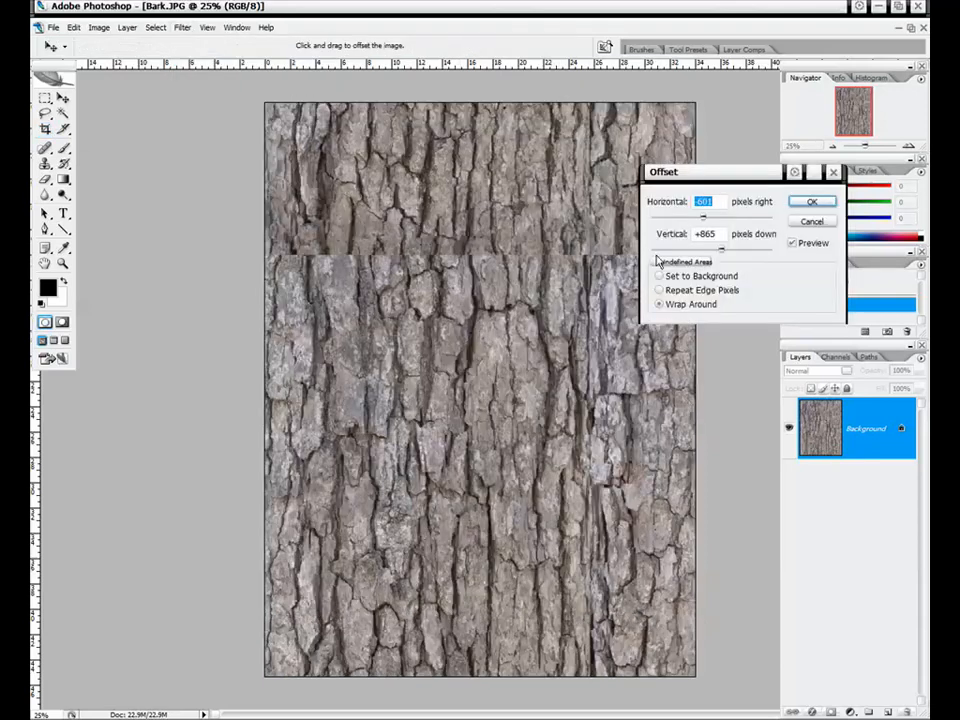
left_click_drag(728, 183, 696, 260)
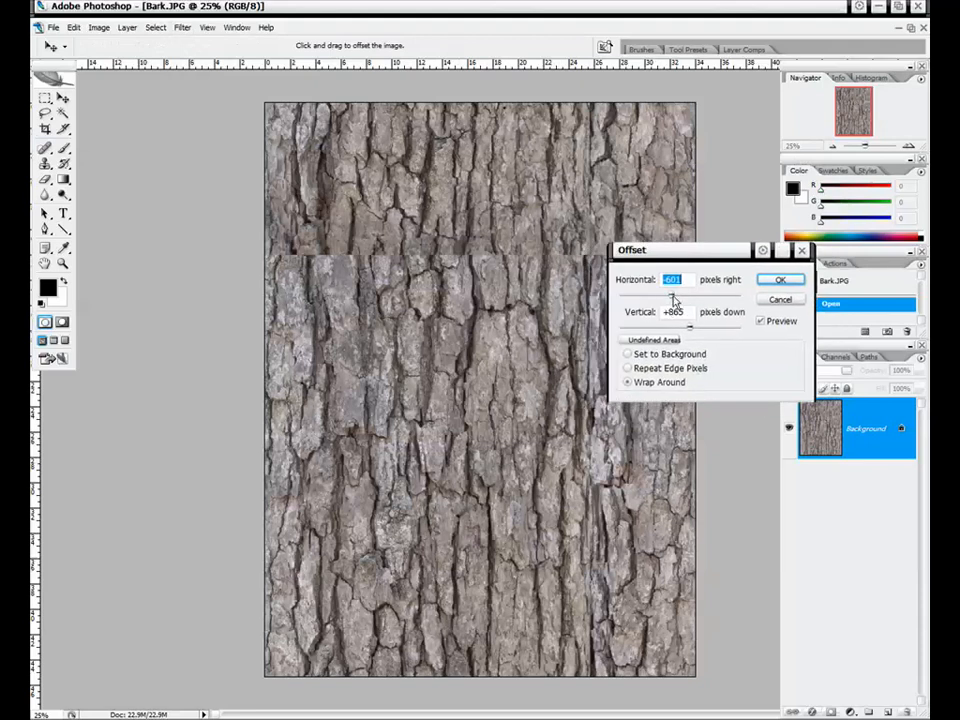
left_click_drag(670, 297, 696, 330)
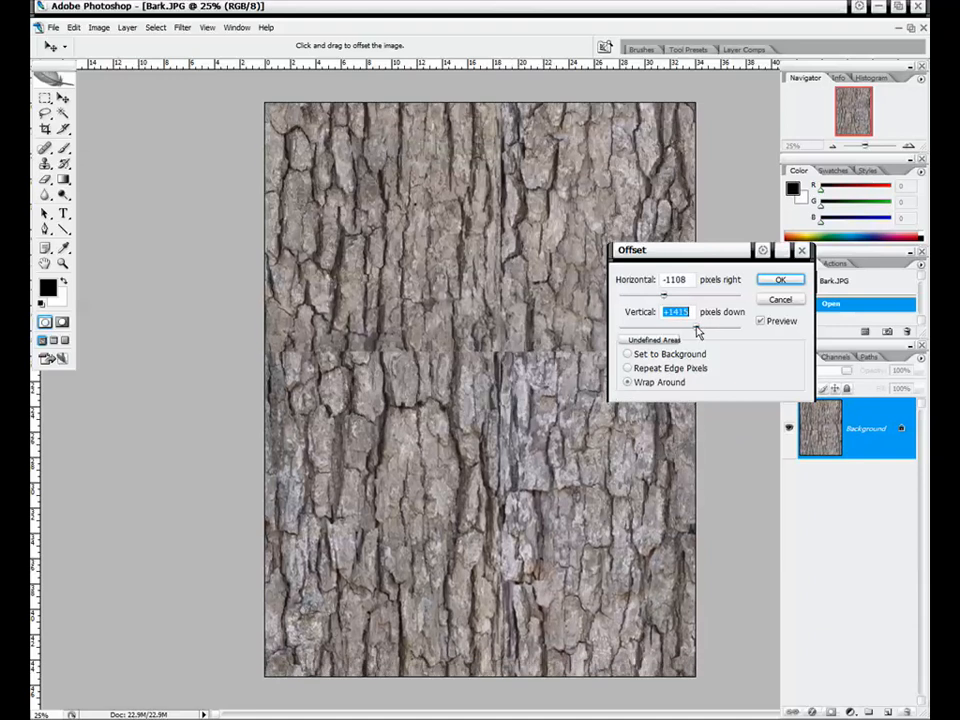
left_click(780, 280)
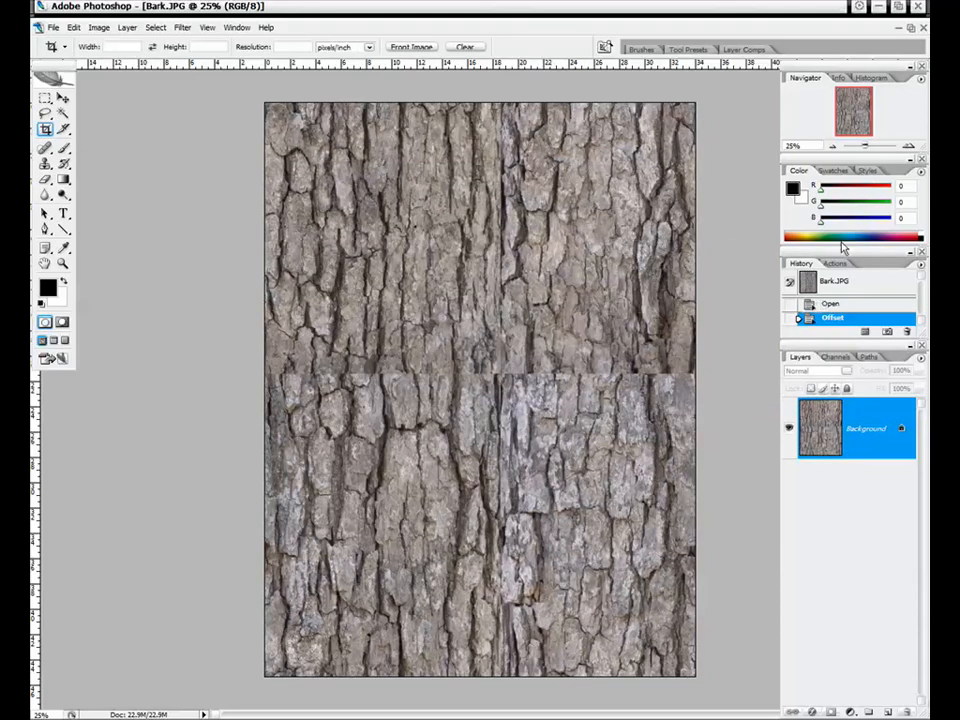
- Examine the horizontal and vertical seams where the wrapped bark edges meet, at several zoom levels
left_click(913, 147)
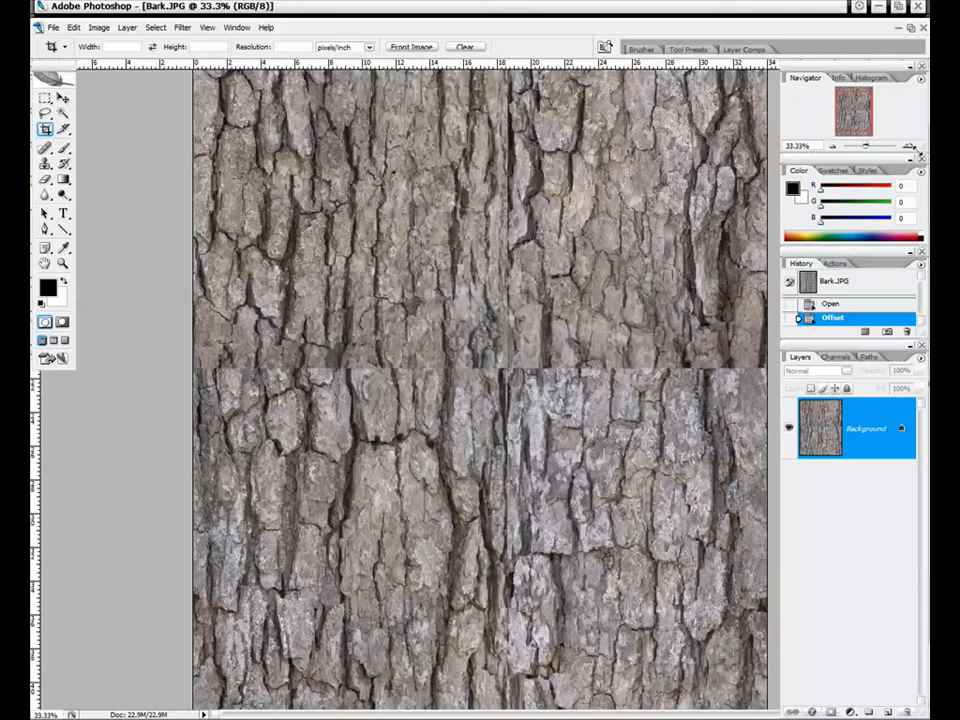
left_click(913, 147)
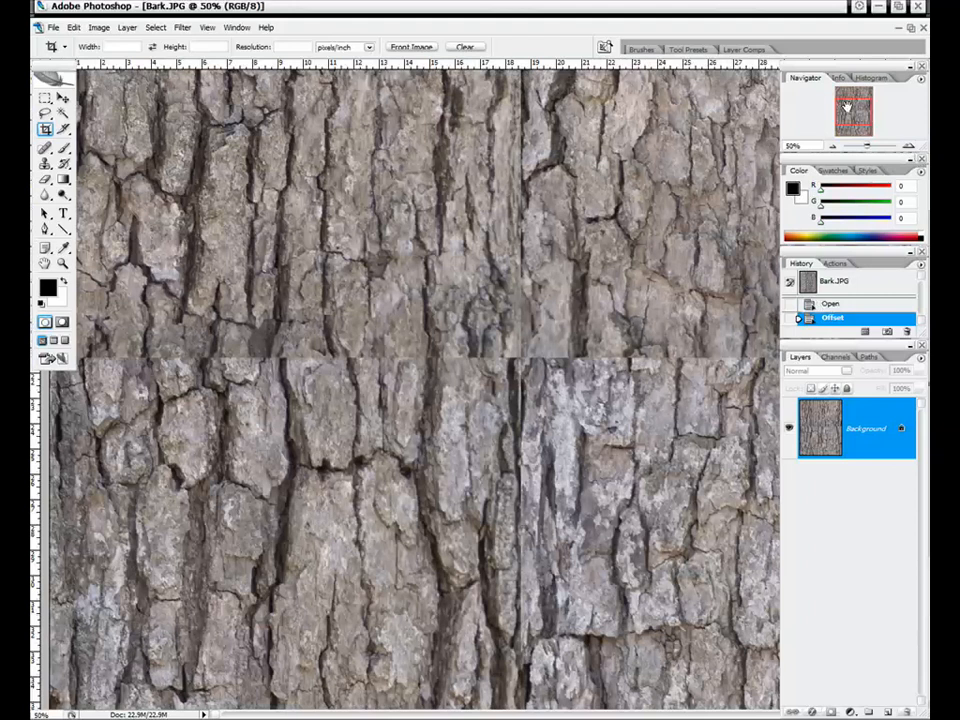
left_click_drag(846, 107, 868, 148)
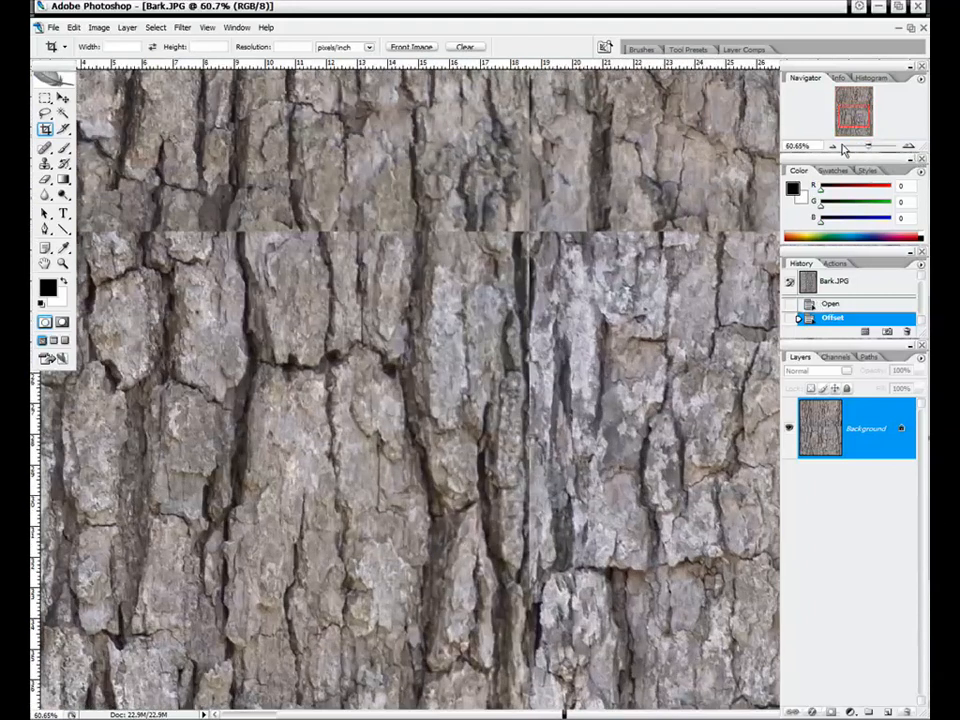
left_click(833, 148)
left_click(833, 148)
left_click(833, 148)
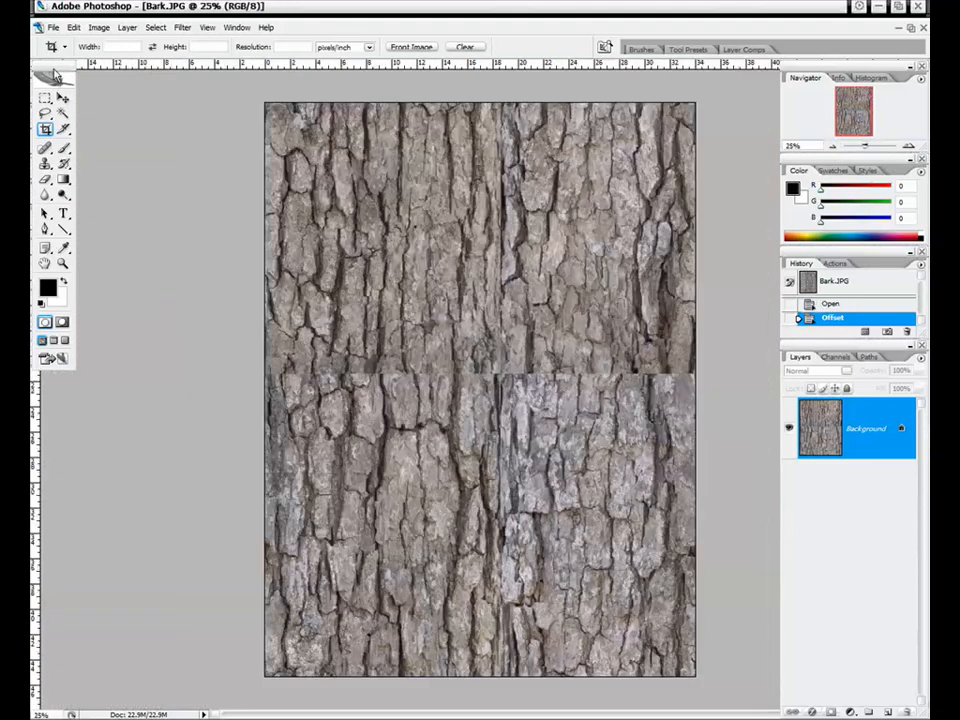
left_click_drag(55, 75, 70, 98)
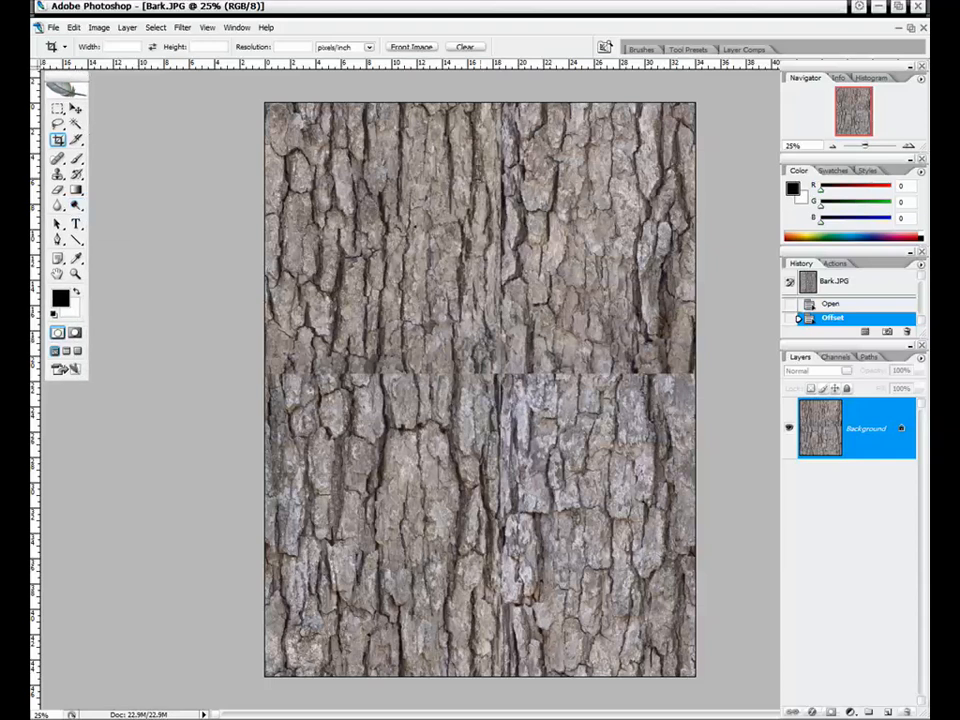
left_click(909, 146)
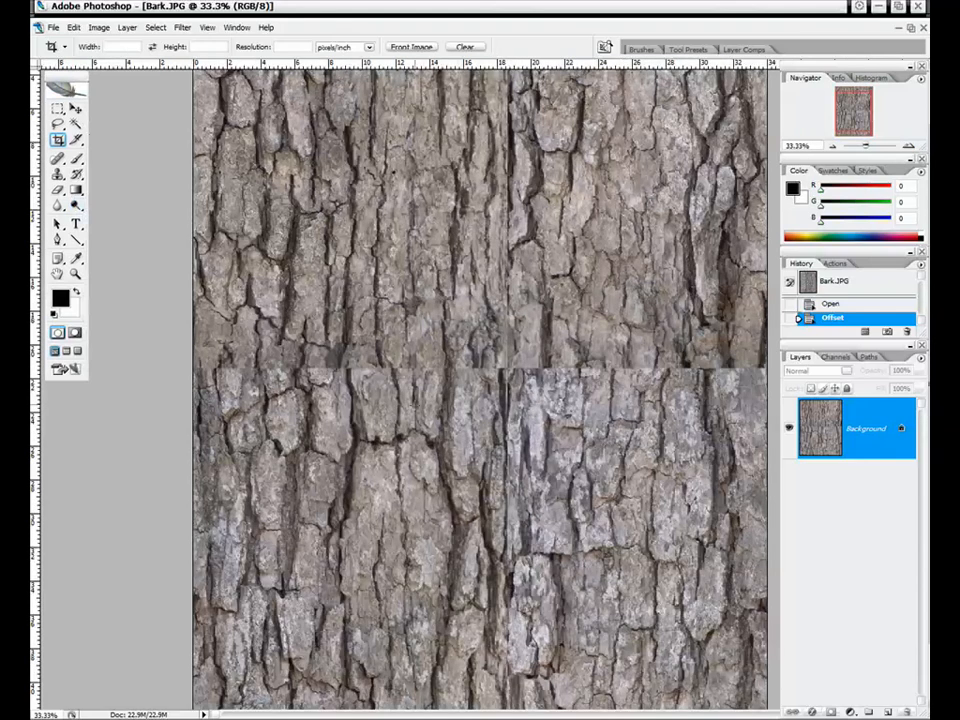
left_click(909, 146)
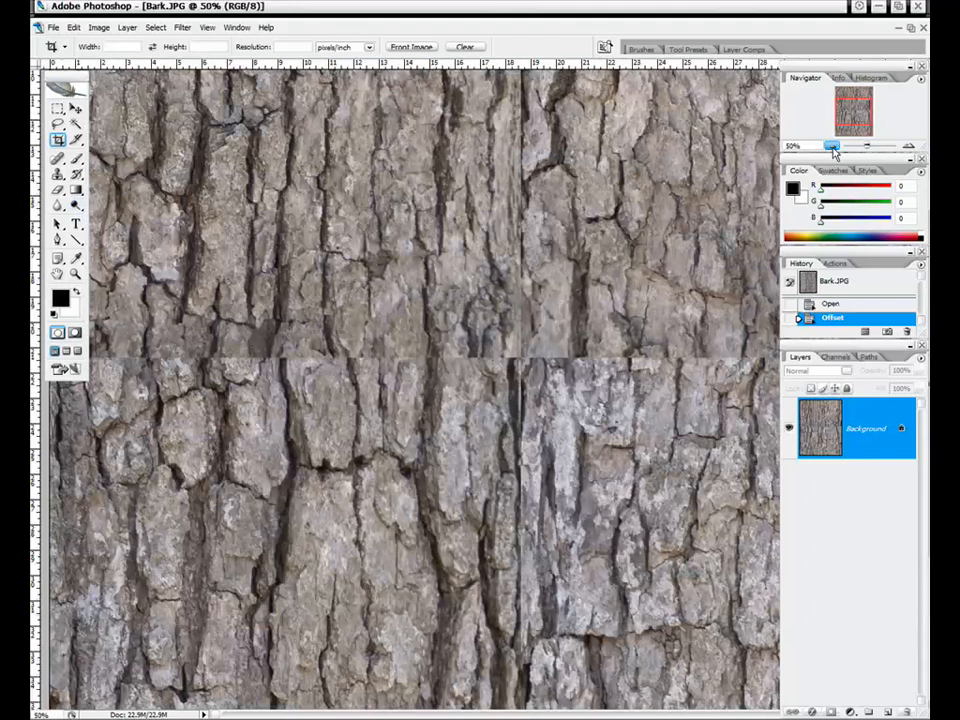
key("ctrl+minus")
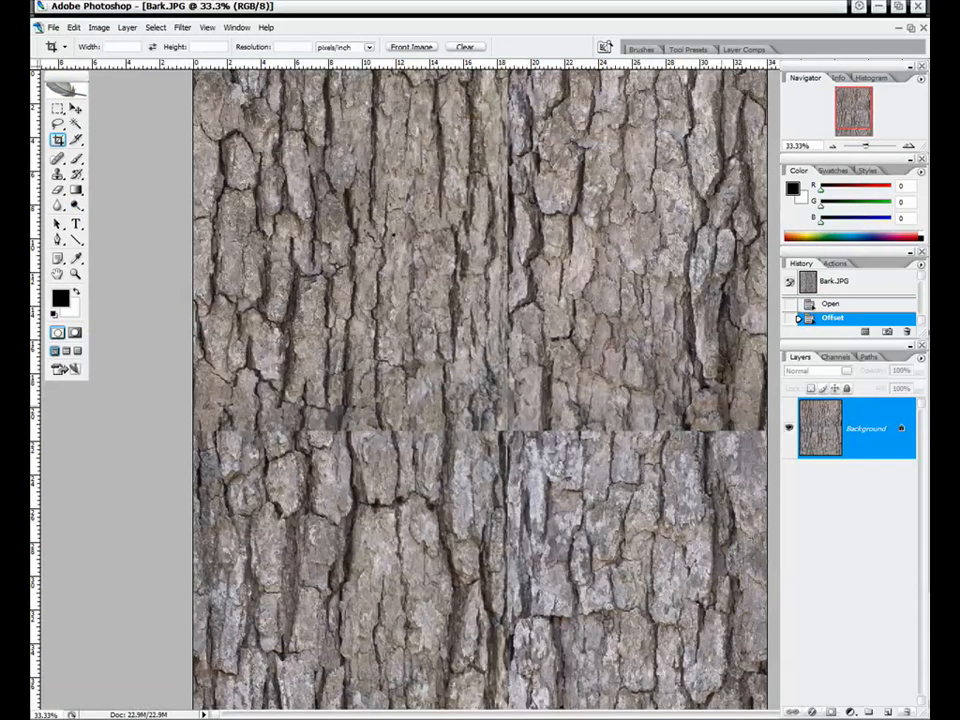
left_click(832, 147)
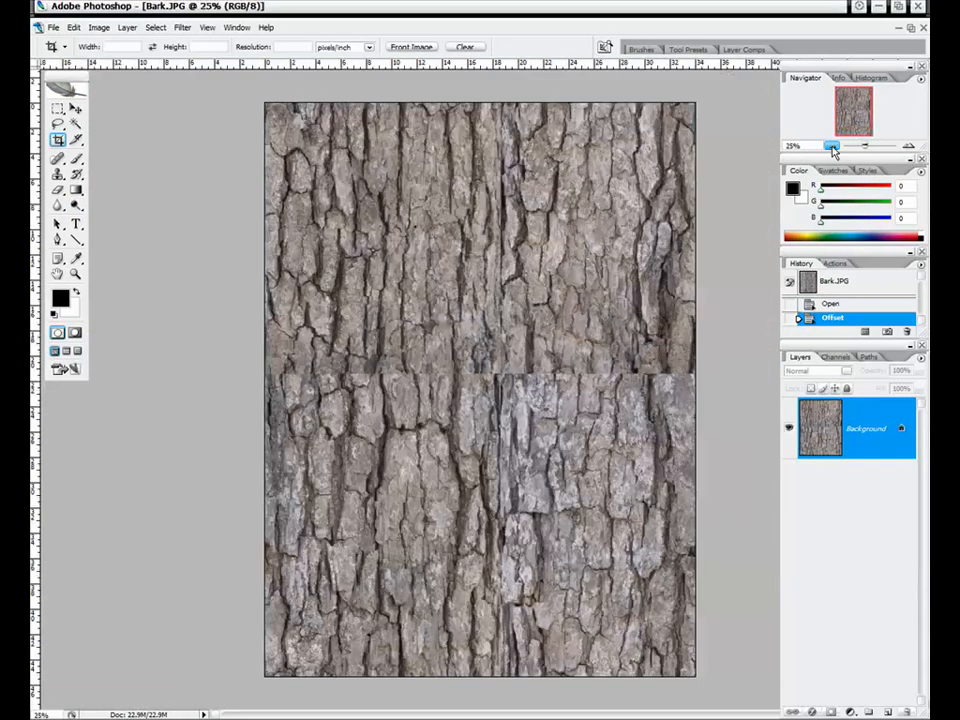
left_click(908, 147)
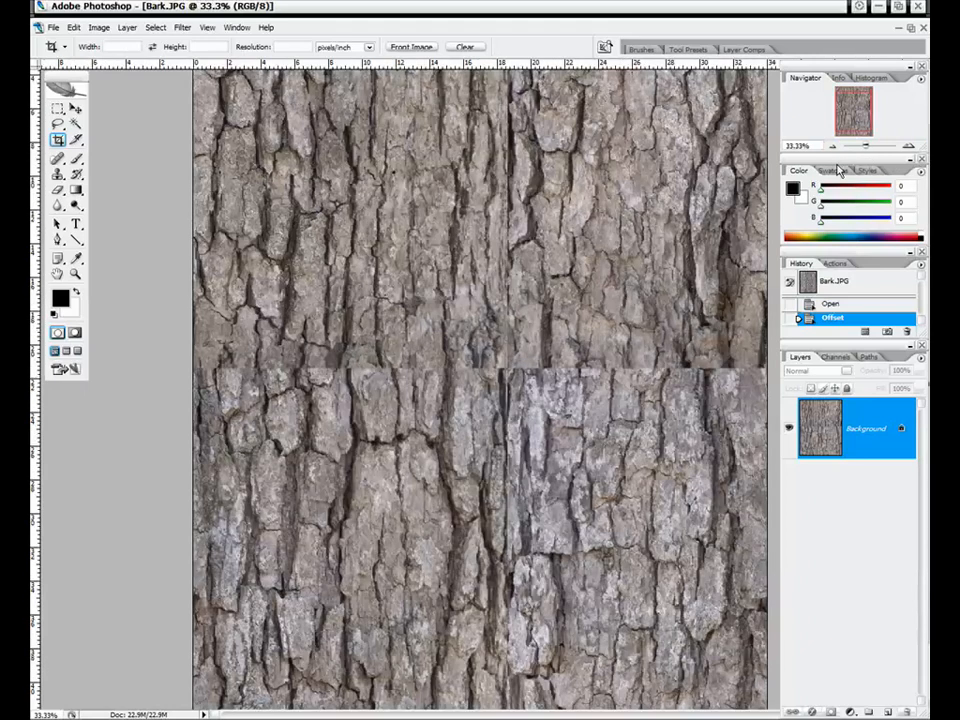
- Delete the Offset state from the image's history
right_click(845, 320)
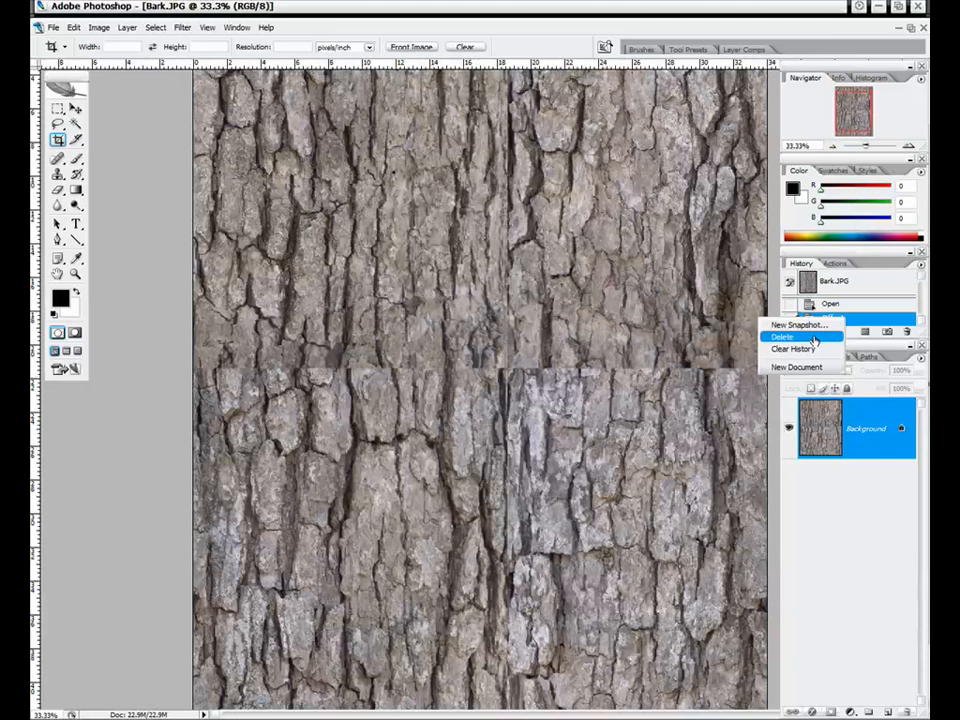
left_click(815, 341)
left_click(453, 281)
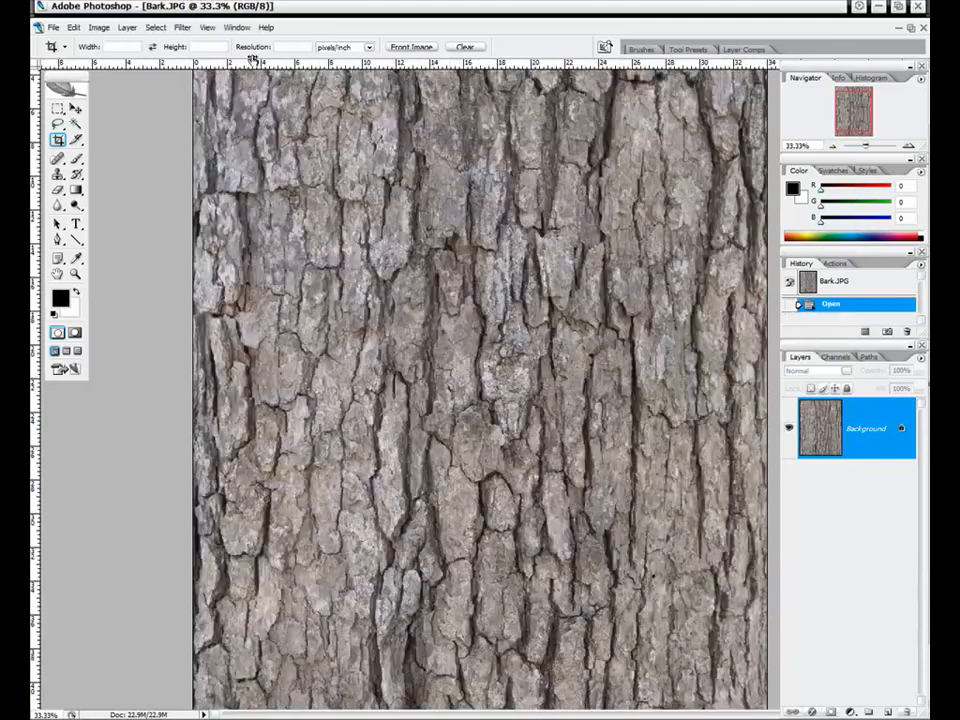
- Apply the Offset filter to the bark image with -1108 pixels horizontal, 0 pixels vertical and Wrap Around
left_click(186, 27)
mouse_move(255, 274)
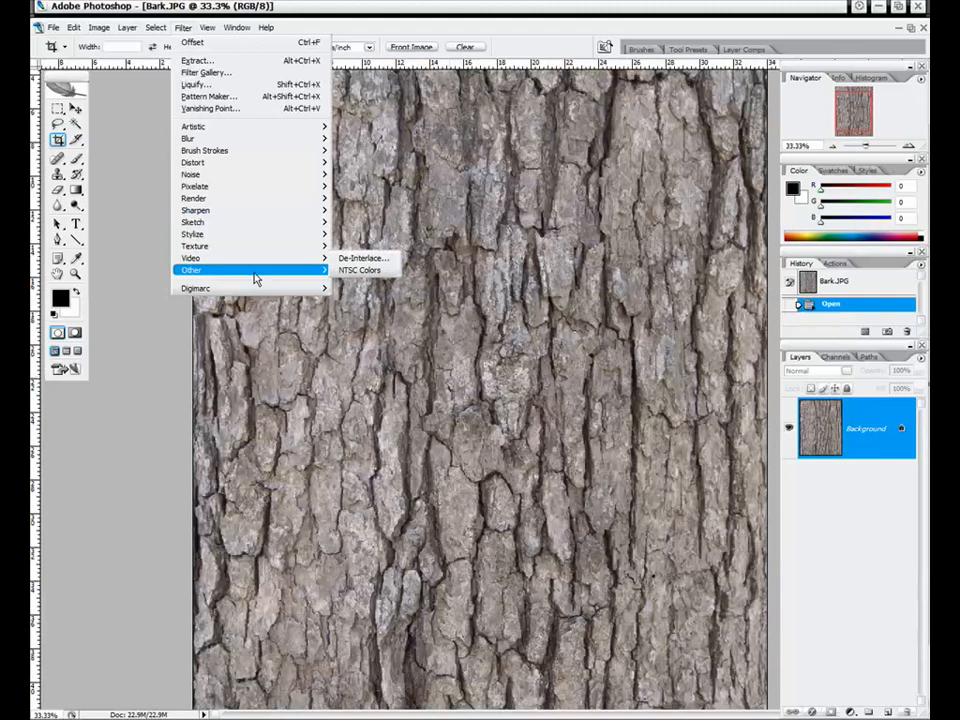
left_click(355, 306)
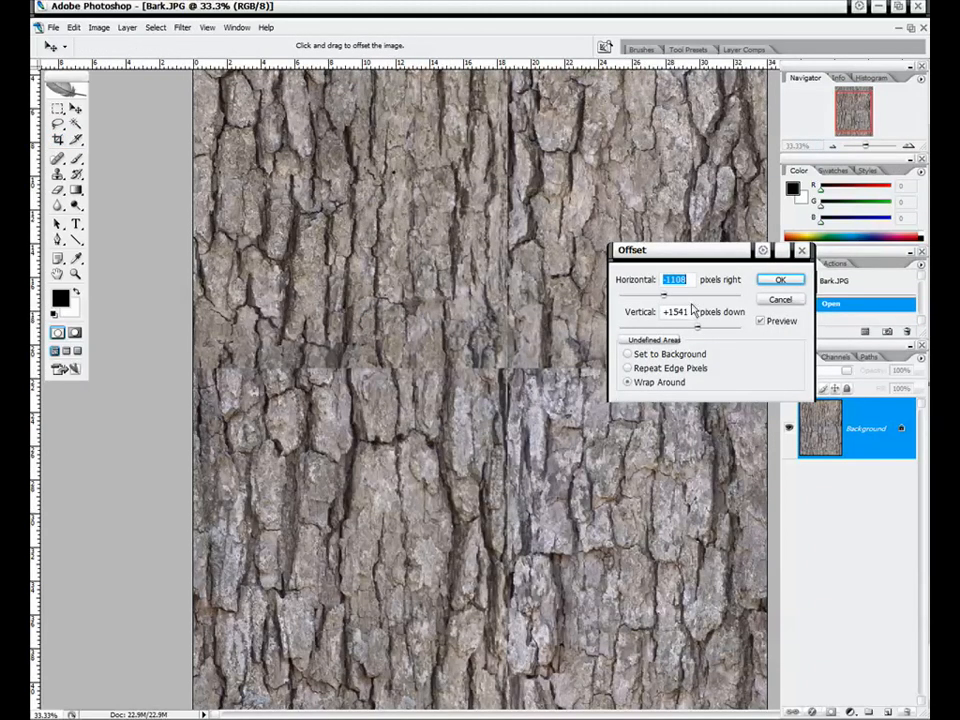
double_click(689, 311)
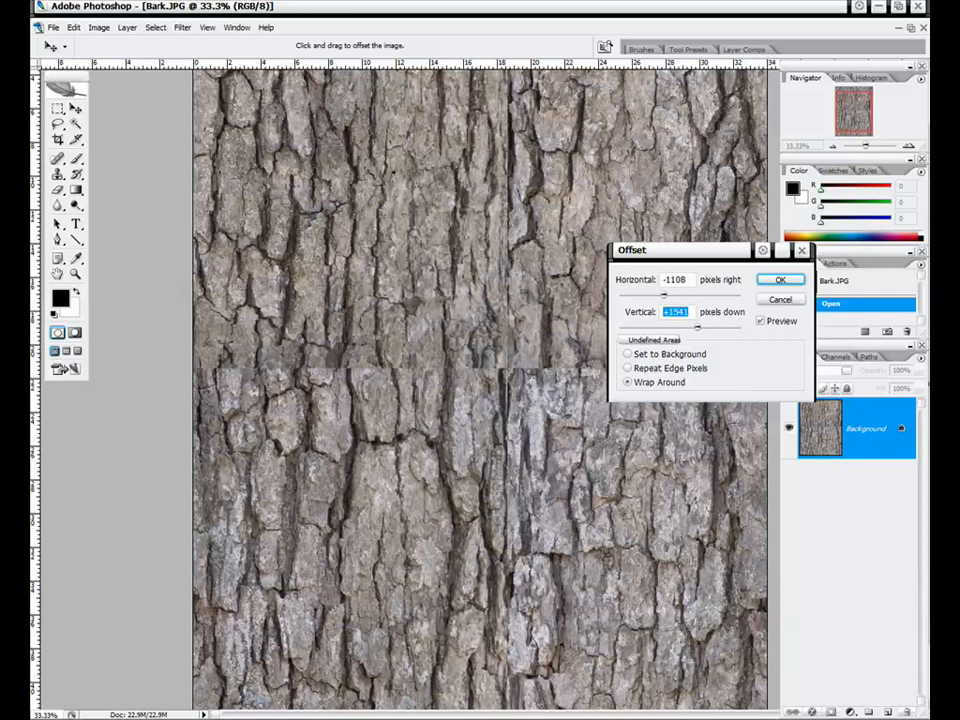
type("0")
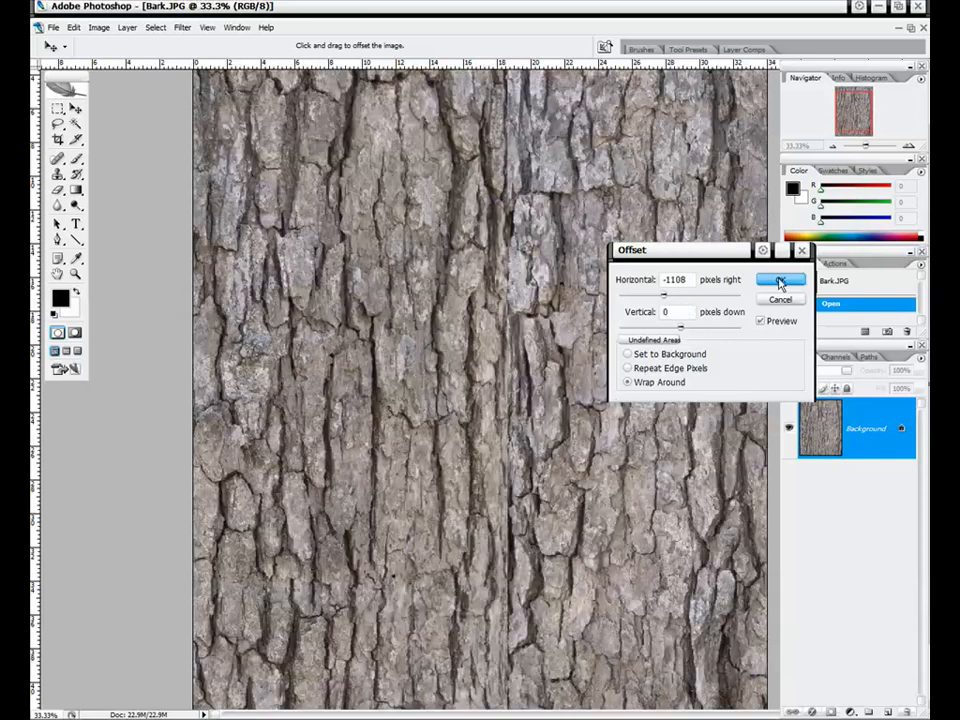
left_click(780, 283)
key("c")
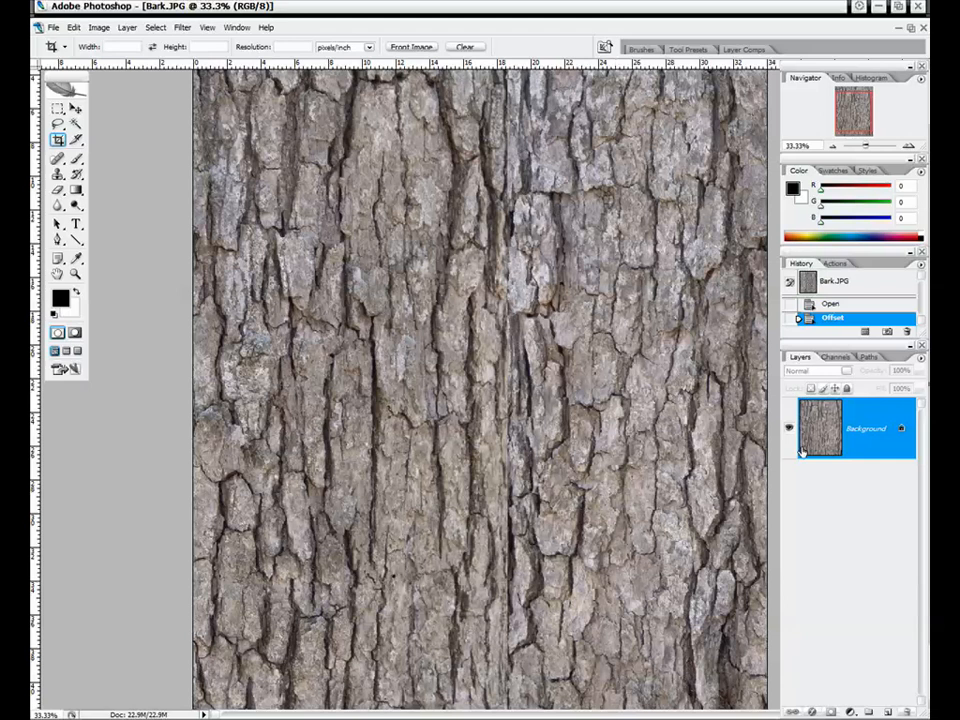
- Clone bark texture over the vertical seam near the image's upper edge with the Clone Stamp tool and a 51 px brush
left_click(907, 146)
left_click(907, 146)
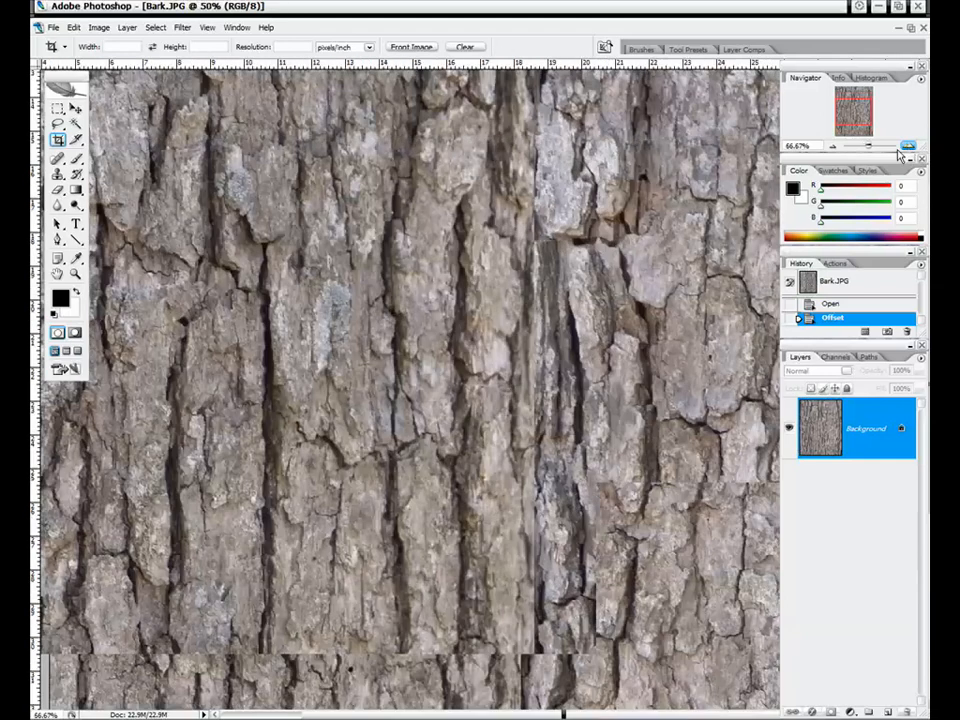
left_click_drag(853, 112, 861, 97)
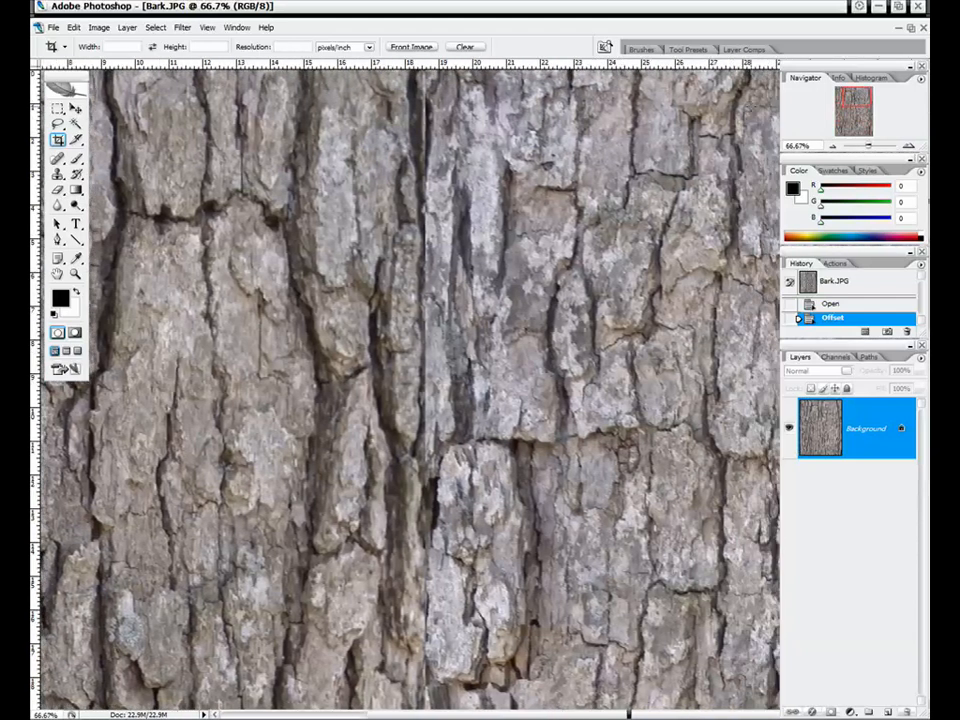
left_click(58, 176)
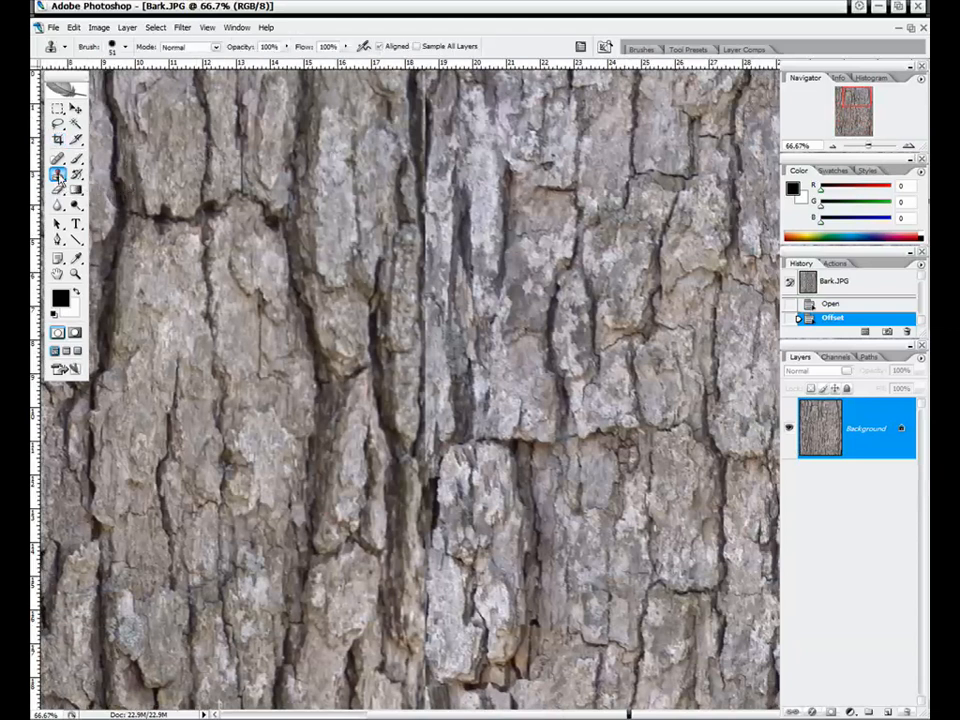
left_click(58, 176)
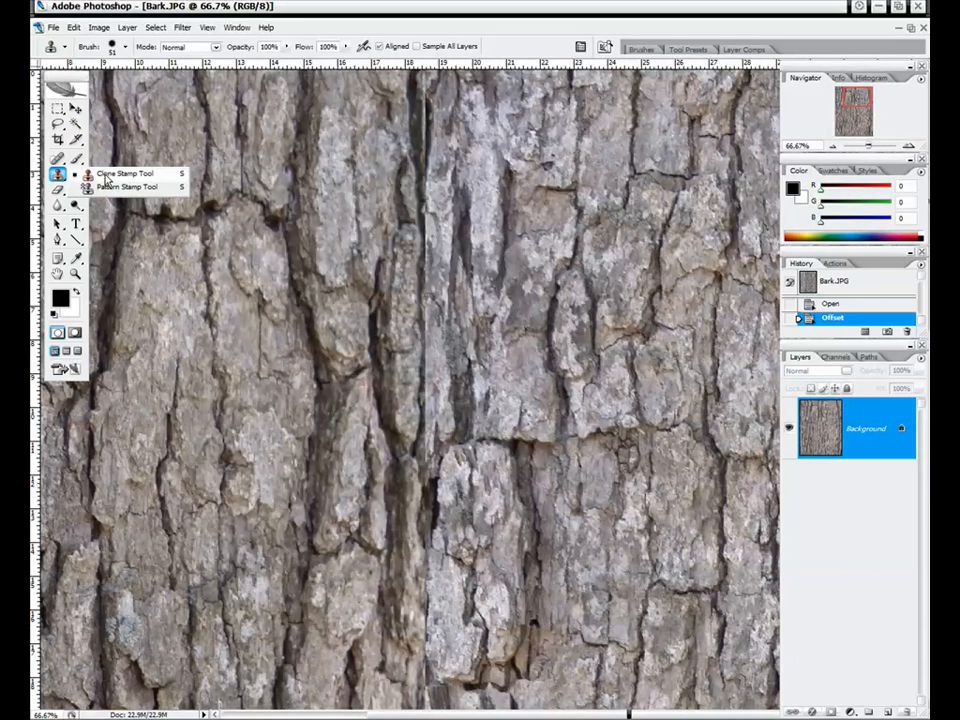
left_click(107, 177)
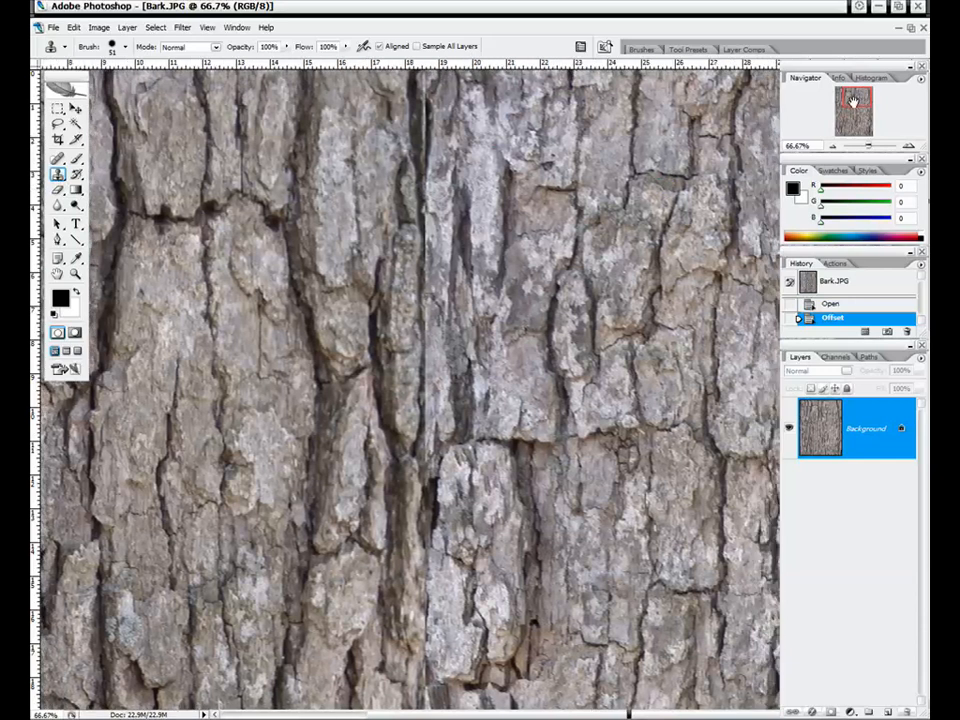
left_click_drag(853, 101, 851, 101)
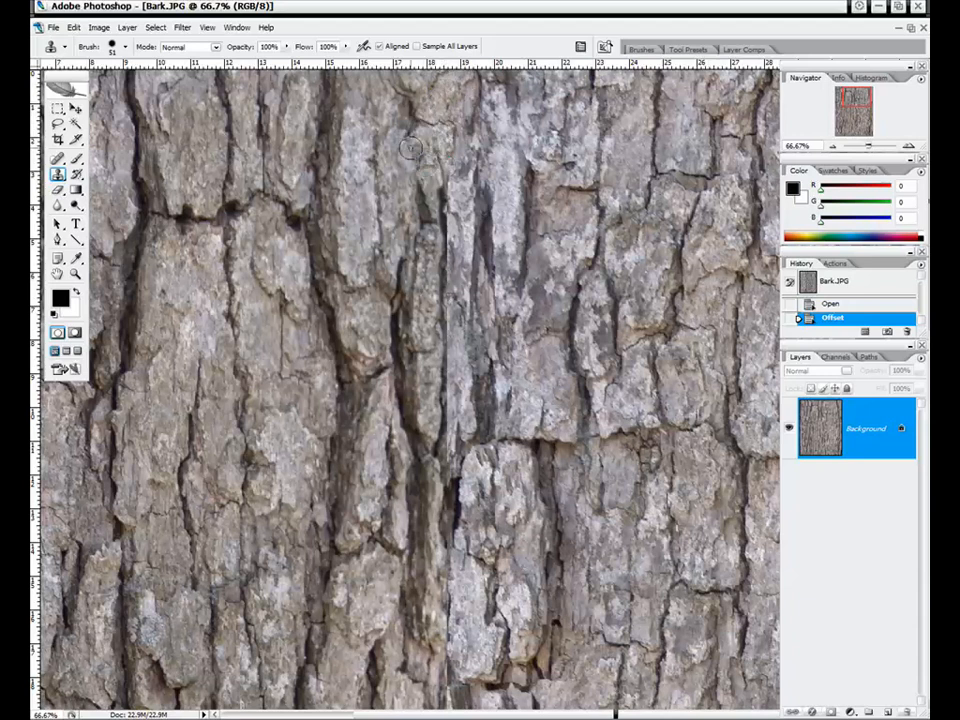
left_click(445, 155)
- Set the Clone Stamp brush hardness to 70%, keeping the 51 px diameter
right_click(457, 137)
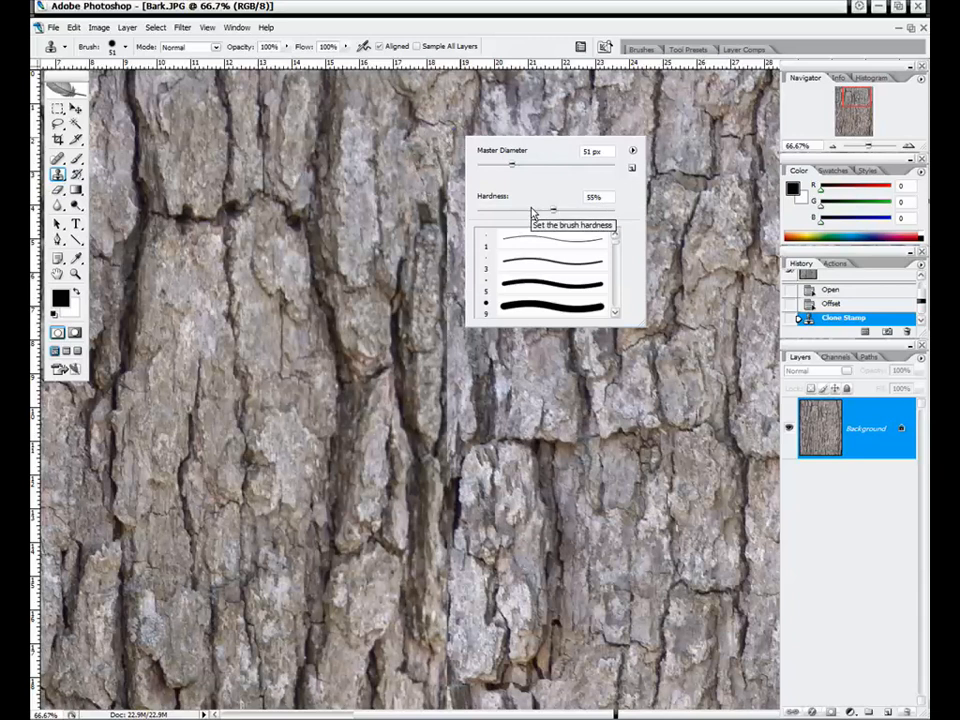
left_click_drag(555, 214, 571, 215)
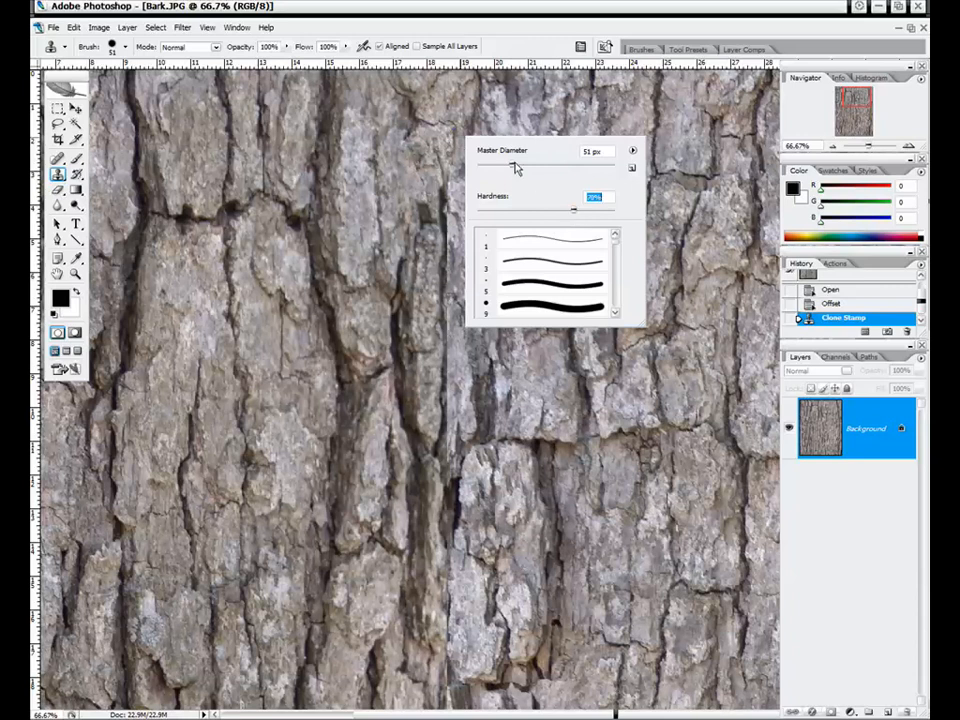
left_click(497, 12)
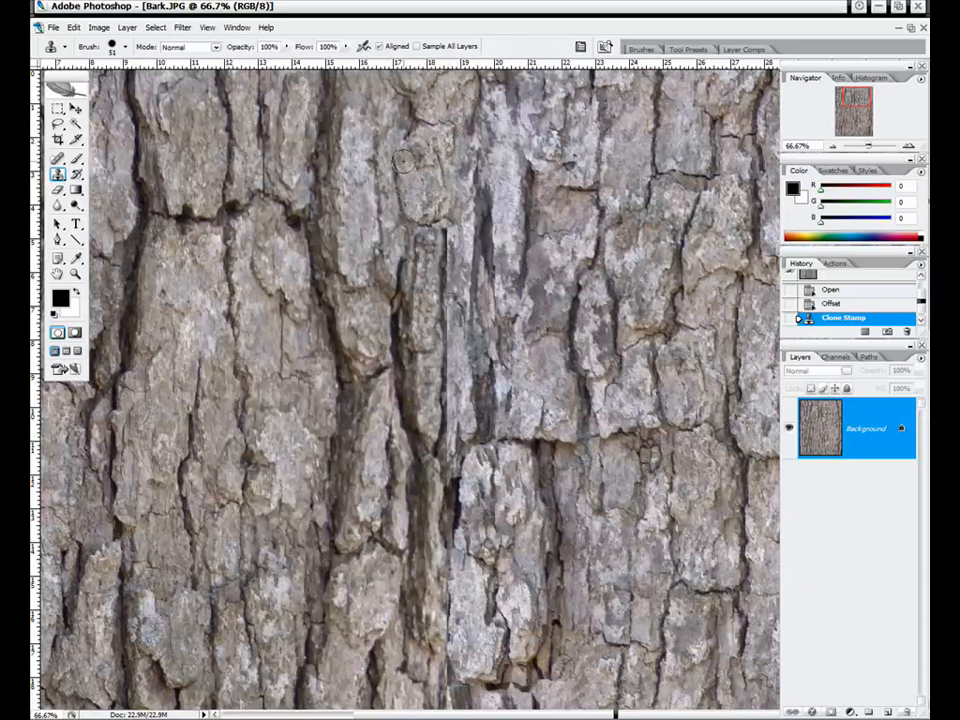
- Clone bark texture down over the upper part of the vertical seam, as far as the dark horizontal crack
mouse_move(403, 160)
left_mouse_down()
mouse_move(415, 174)
mouse_move(419, 165)
mouse_move(414, 210)
mouse_move(424, 237)
mouse_move(442, 243)
mouse_move(450, 163)
mouse_move(472, 188)
mouse_move(456, 272)
mouse_move(422, 274)
mouse_move(323, 222)
left_mouse_up()
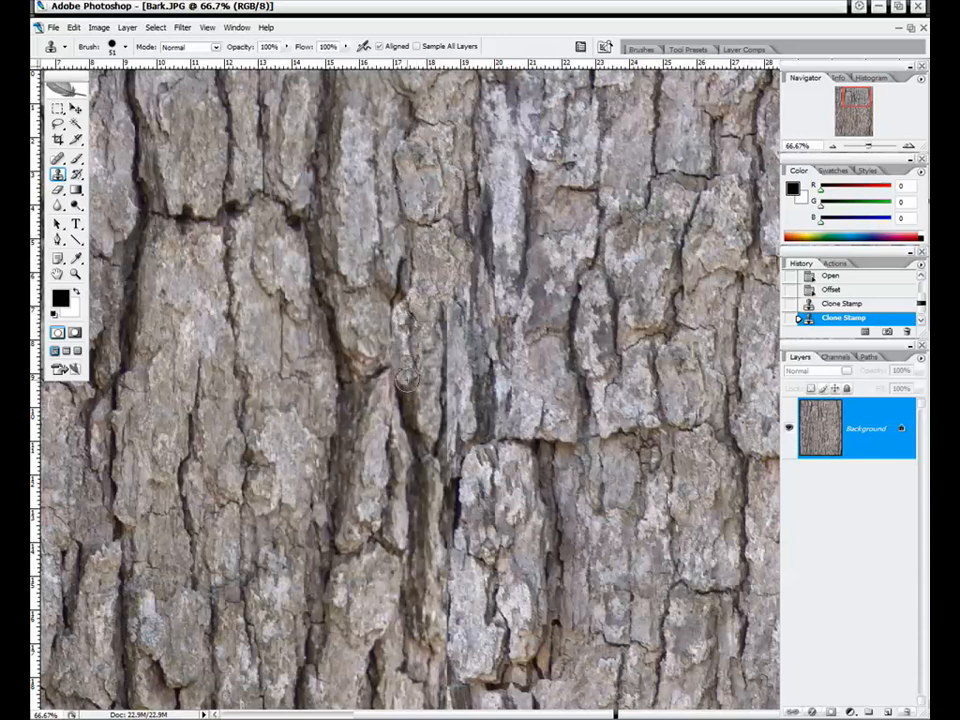
left_click(311, 304)
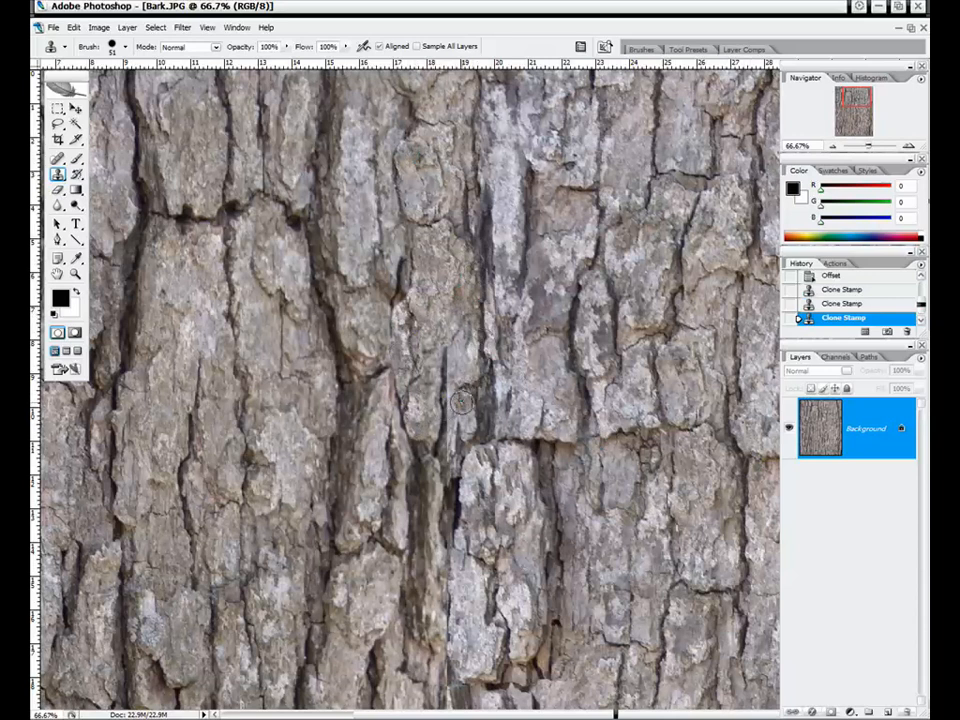
mouse_move(435, 430)
left_mouse_down()
mouse_move(428, 380)
mouse_move(460, 324)
left_mouse_up()
left_click_drag(512, 291, 517, 274)
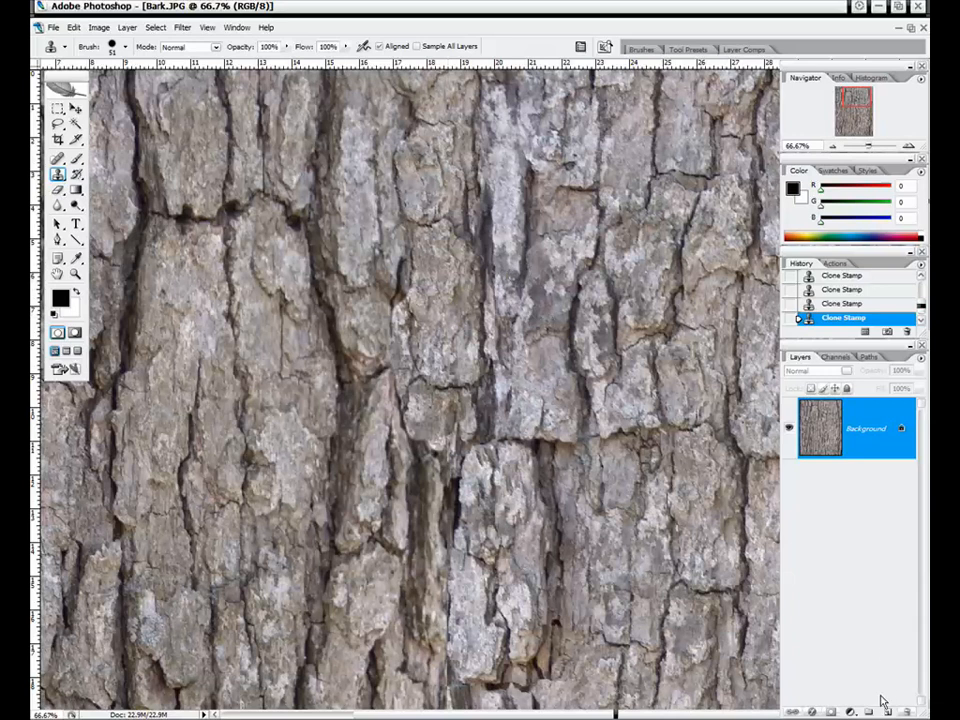
- Try cloning the pale bark slab beside the seam onto the bark further left in separate strokes with Aligned on
left_click_drag(854, 99, 860, 104)
key("ctrl+plus")
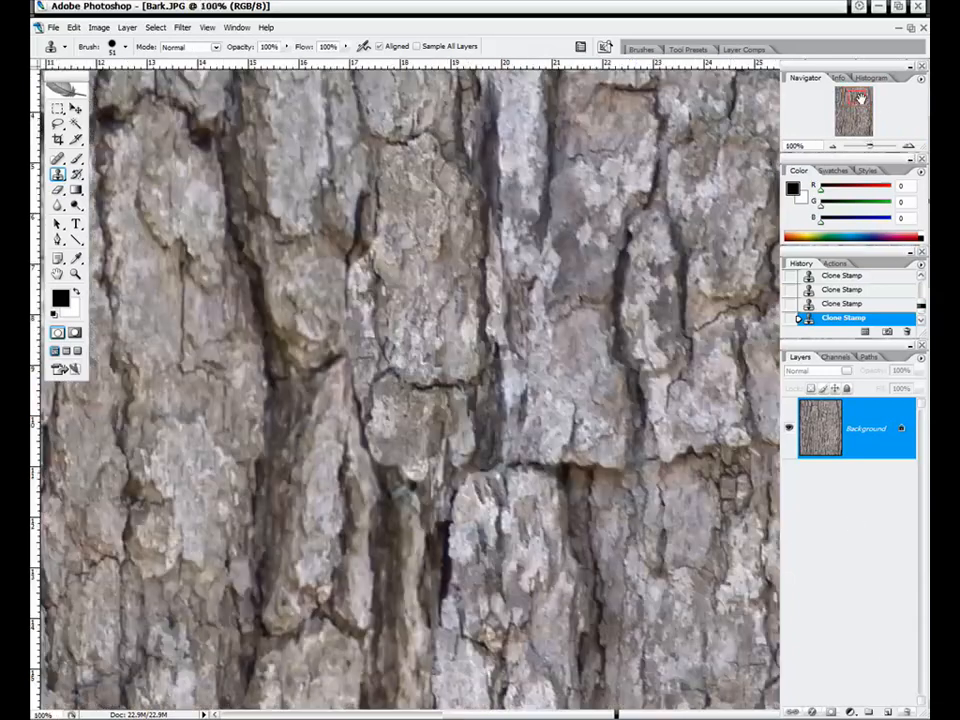
key("ctrl+minus")
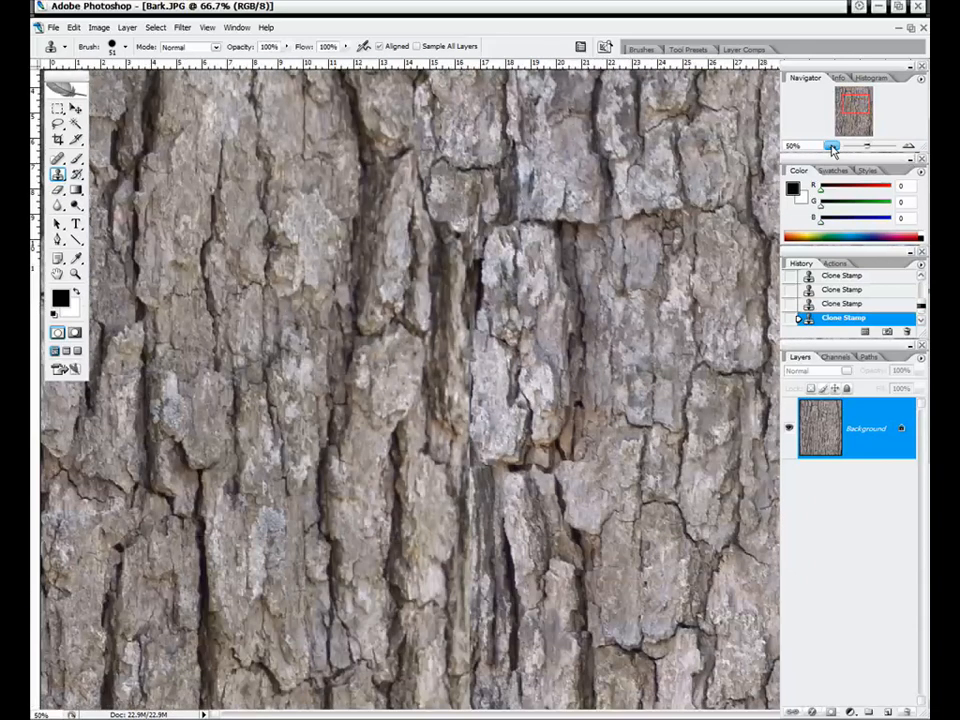
left_click(832, 146)
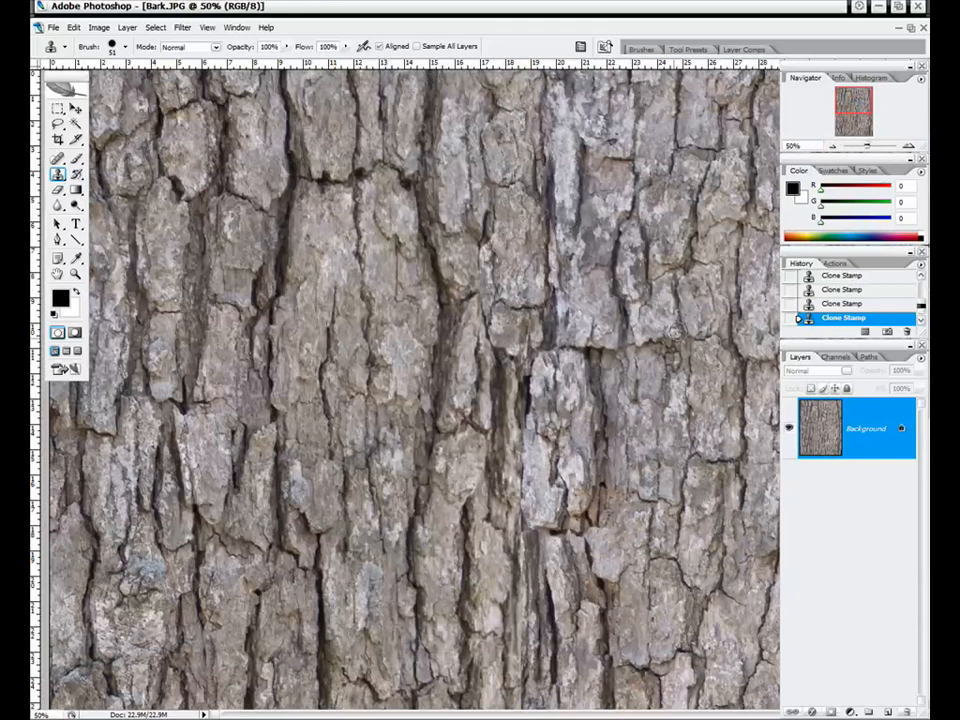
left_click_drag(673, 333, 661, 334)
mouse_move(547, 477)
left_mouse_down()
mouse_move(570, 349)
mouse_move(568, 447)
left_mouse_up()
mouse_move(233, 332)
left_mouse_down()
mouse_move(287, 344)
mouse_move(289, 313)
mouse_move(272, 341)
mouse_move(286, 353)
mouse_move(312, 329)
mouse_move(312, 279)
mouse_move(264, 250)
mouse_move(290, 273)
mouse_move(258, 322)
mouse_move(258, 384)
mouse_move(308, 411)
mouse_move(288, 430)
mouse_move(297, 386)
left_mouse_up()
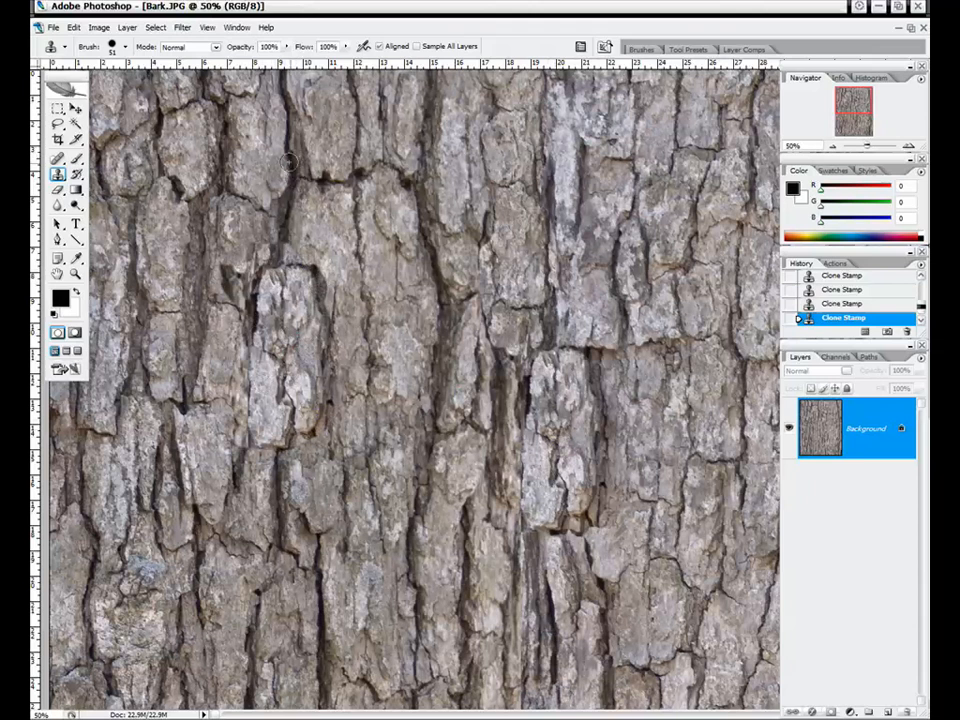
mouse_move(291, 163)
left_mouse_down()
mouse_move(279, 205)
mouse_move(292, 242)
mouse_move(322, 264)
mouse_move(306, 248)
mouse_move(317, 219)
mouse_move(327, 269)
mouse_move(320, 184)
mouse_move(304, 163)
mouse_move(326, 195)
mouse_move(280, 265)
mouse_move(320, 312)
mouse_move(324, 287)
mouse_move(343, 282)
mouse_move(306, 383)
mouse_move(333, 350)
mouse_move(307, 420)
mouse_move(337, 355)
mouse_move(353, 222)
mouse_move(301, 178)
mouse_move(320, 152)
mouse_move(330, 178)
mouse_move(307, 133)
mouse_move(327, 124)
mouse_move(311, 176)
left_mouse_up()
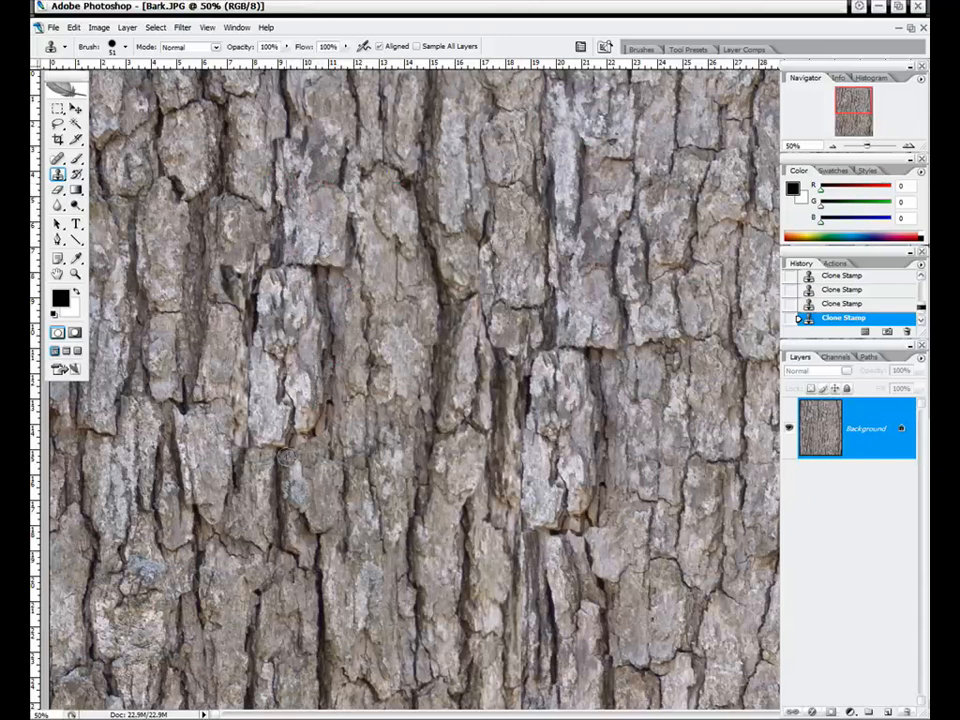
mouse_move(285, 456)
left_mouse_down()
mouse_move(287, 496)
mouse_move(258, 460)
mouse_move(280, 498)
mouse_move(305, 444)
mouse_move(332, 431)
mouse_move(309, 485)
mouse_move(298, 484)
mouse_move(328, 465)
mouse_move(297, 475)
left_mouse_up()
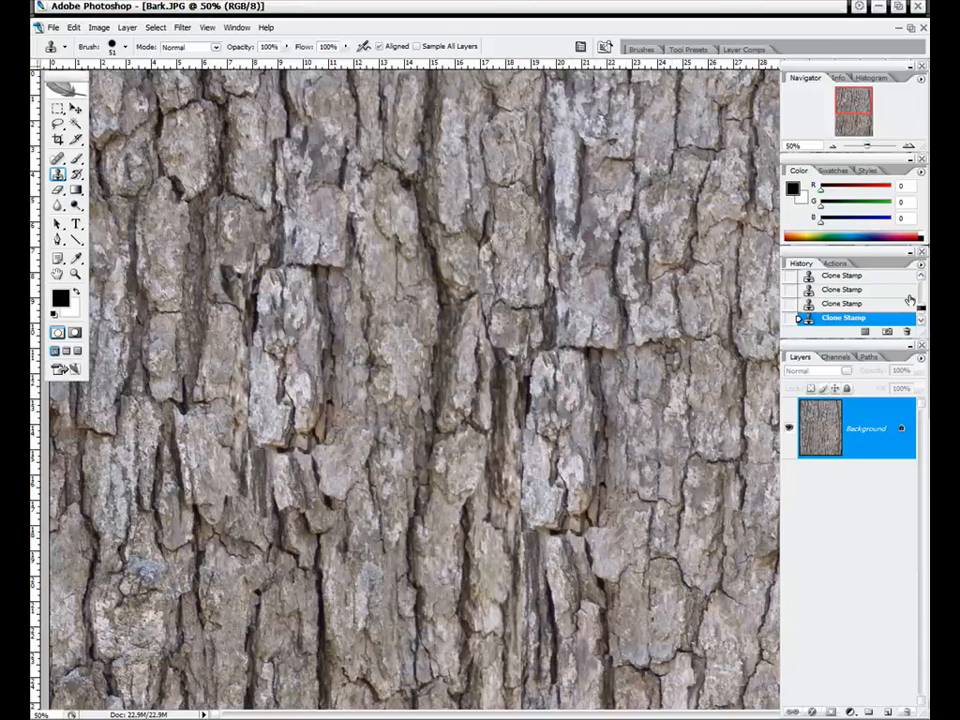
- Delete the trial aligned Clone Stamp strokes from the image's history
right_click(856, 298)
left_click(828, 309)
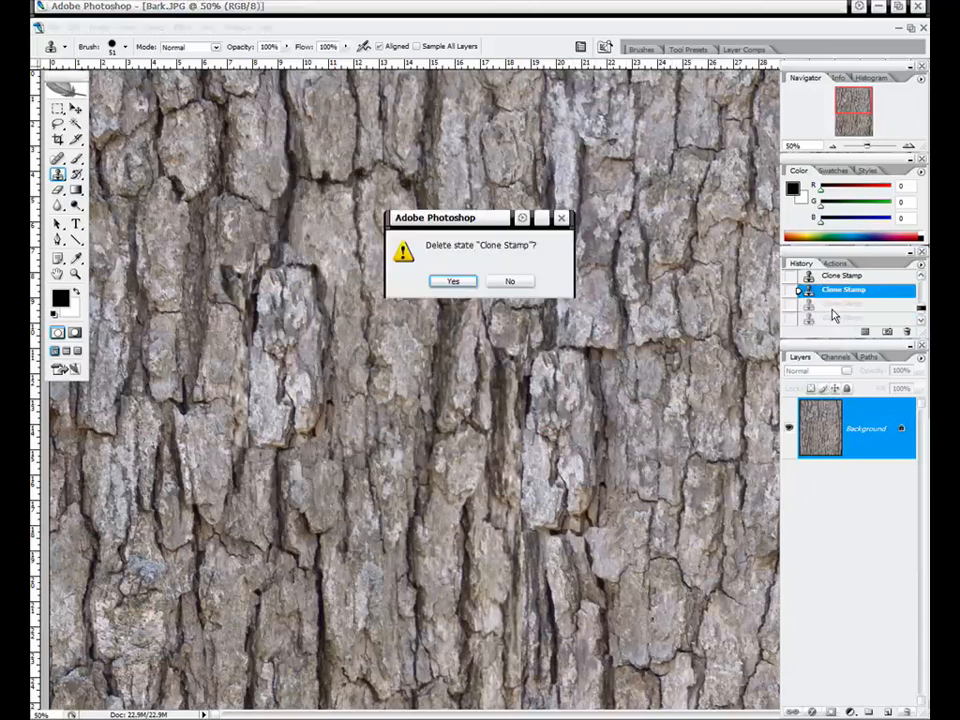
left_click(448, 281)
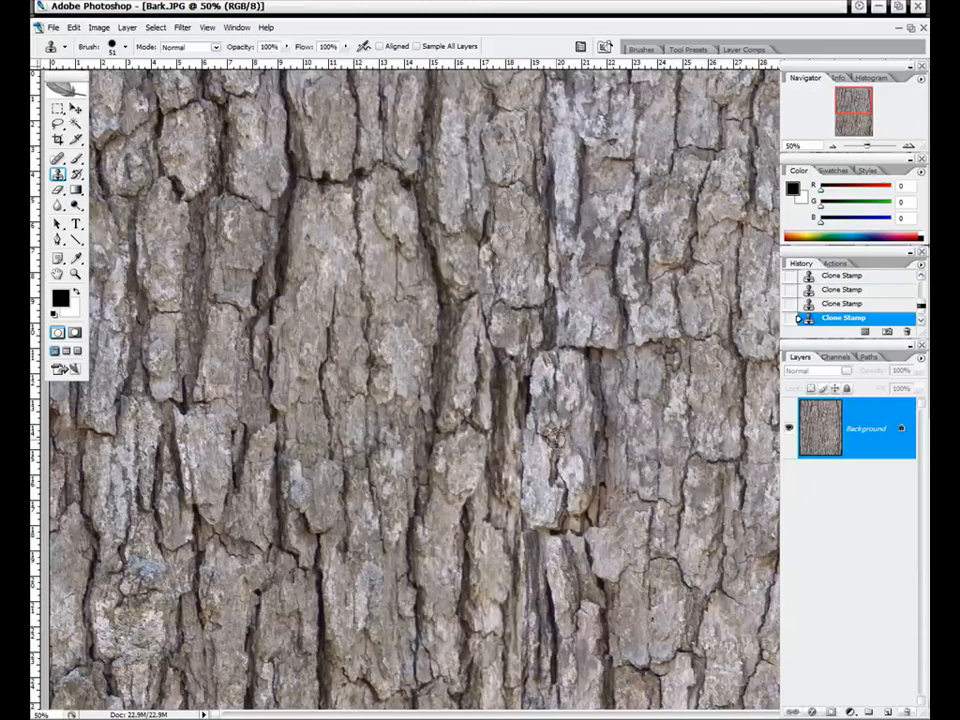
- Try cloning the same pale bark slab onto three spots left of the seam with Aligned turned off
mouse_move(338, 333)
left_mouse_down()
mouse_move(311, 263)
mouse_move(350, 250)
mouse_move(349, 330)
mouse_move(338, 358)
mouse_move(316, 362)
mouse_move(325, 397)
mouse_move(306, 430)
mouse_move(313, 408)
mouse_move(293, 392)
mouse_move(296, 316)
mouse_move(316, 277)
mouse_move(360, 248)
mouse_move(357, 271)
mouse_move(386, 260)
left_mouse_up()
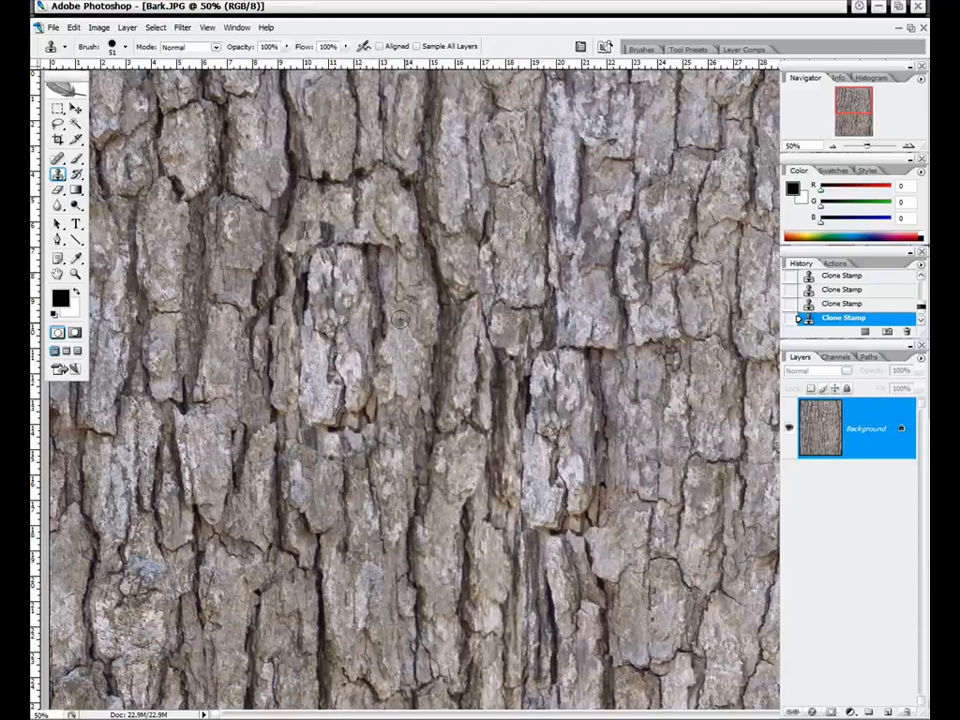
mouse_move(436, 338)
left_mouse_down()
mouse_move(424, 353)
mouse_move(412, 330)
mouse_move(420, 288)
mouse_move(407, 280)
mouse_move(429, 414)
mouse_move(492, 432)
left_mouse_up()
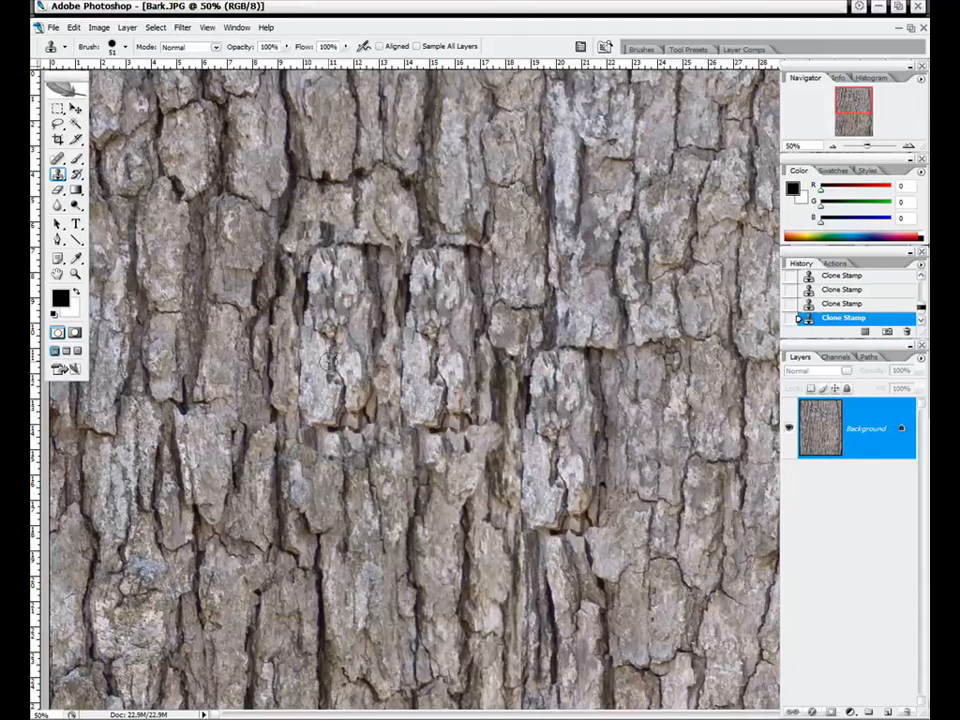
mouse_move(275, 515)
left_mouse_down()
mouse_move(299, 480)
mouse_move(283, 467)
mouse_move(295, 456)
mouse_move(284, 460)
mouse_move(270, 430)
mouse_move(279, 426)
mouse_move(258, 420)
mouse_move(243, 558)
mouse_move(270, 593)
mouse_move(316, 588)
mouse_move(265, 600)
left_mouse_up()
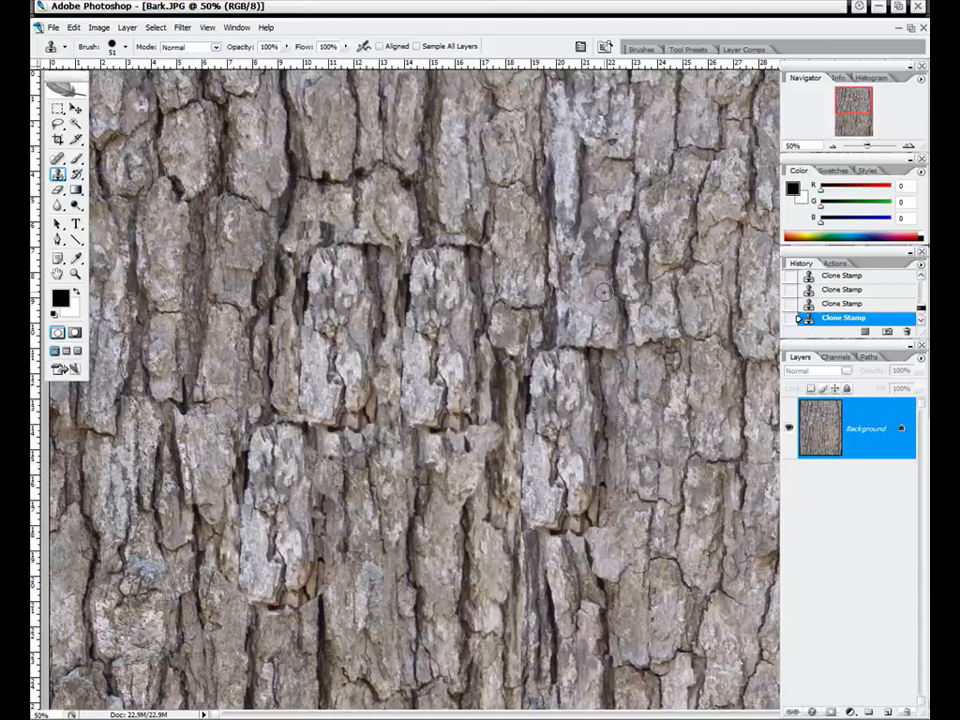
- Delete the trial non-aligned Clone Stamp strokes from the history and turn Aligned back on
left_click(857, 291)
right_click(855, 291)
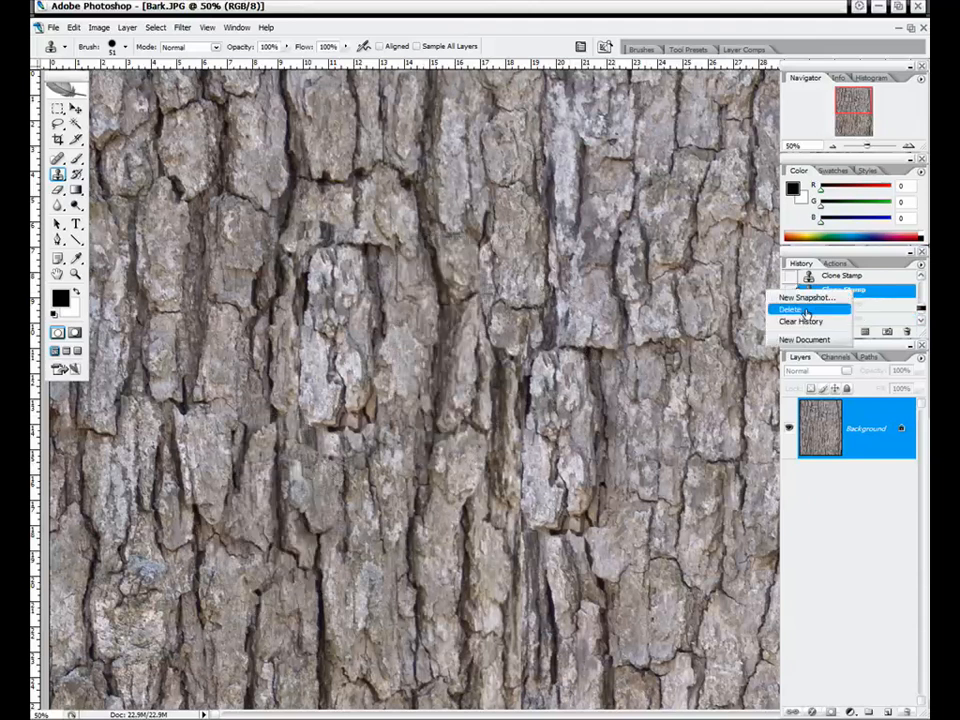
left_click(795, 306)
left_click(450, 283)
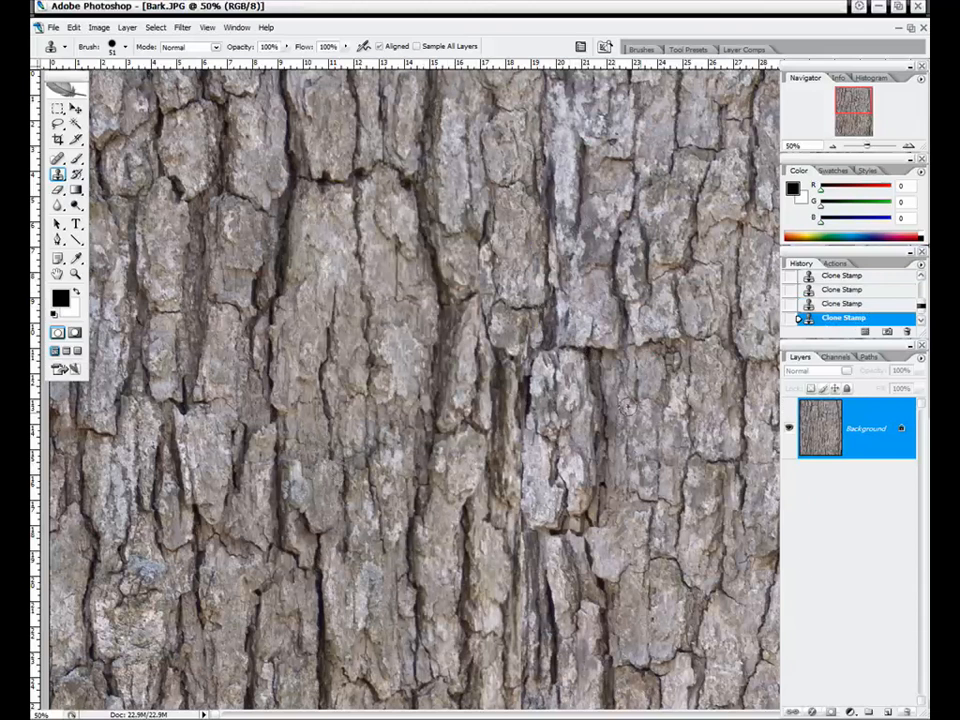
- Examine the remaining vertical seam and the surrounding bark in the lower and upper parts of the image at 66.67% zoom
left_click(908, 146)
left_click(851, 101)
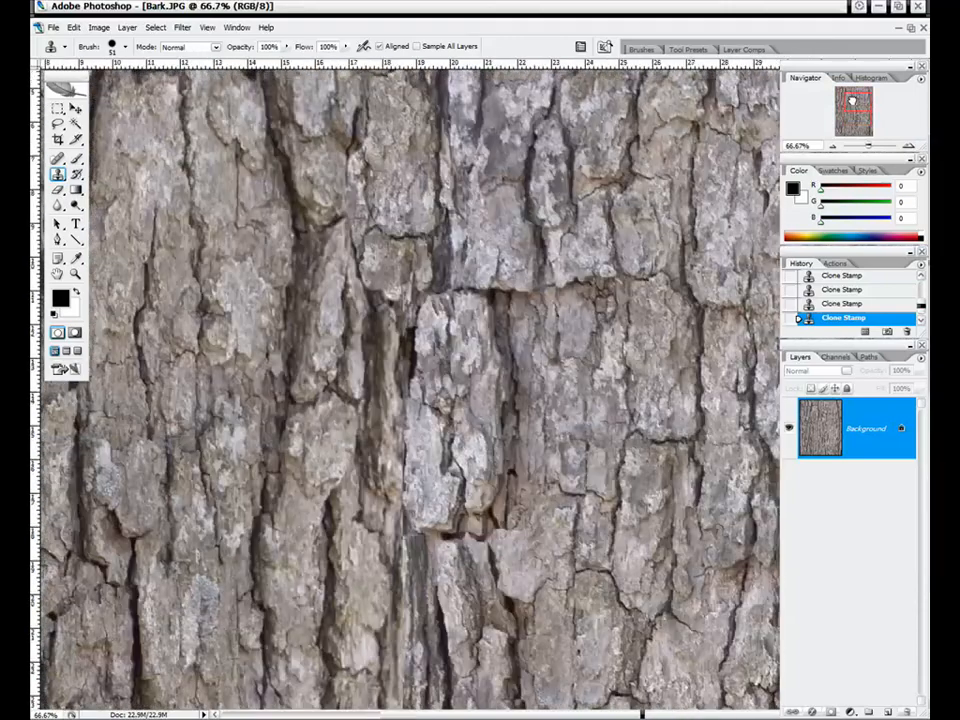
left_click_drag(851, 101, 855, 133)
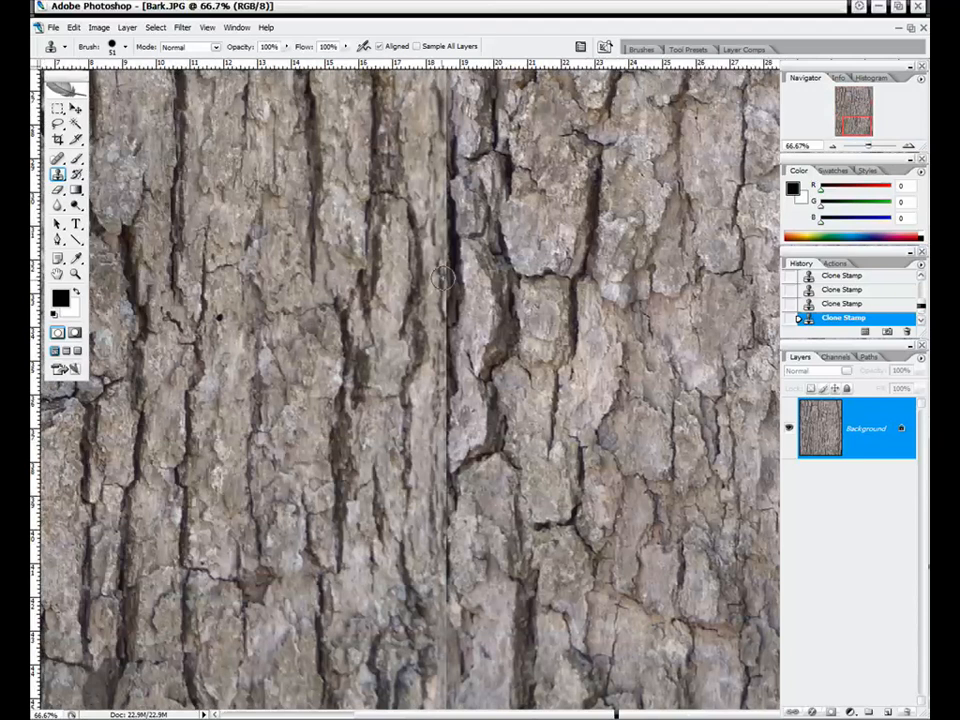
left_click_drag(617, 714, 483, 714)
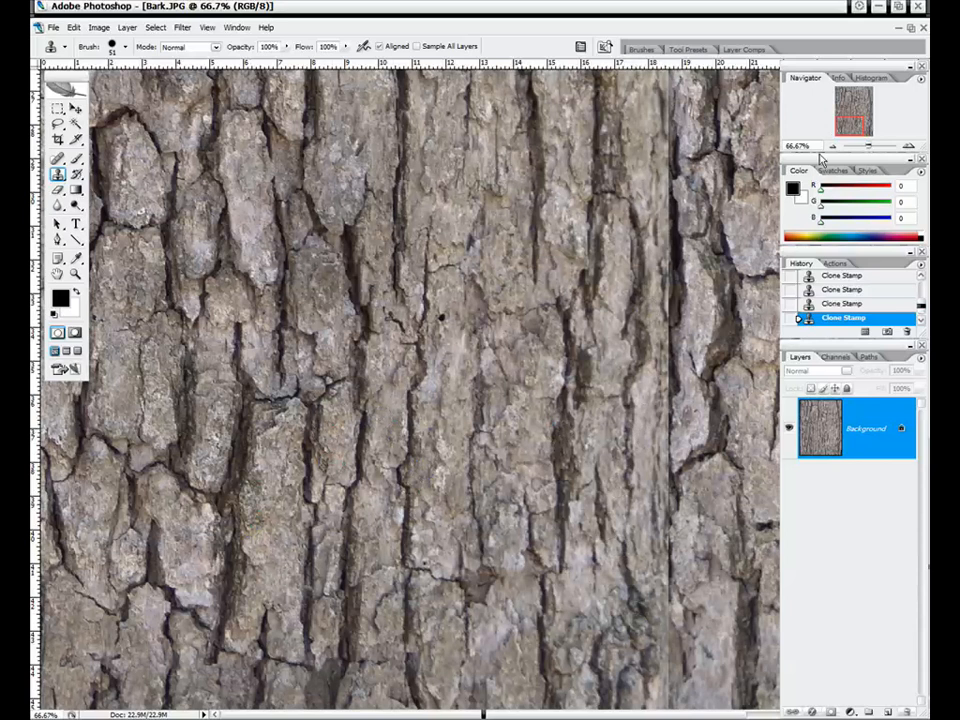
left_click(846, 93)
left_click(851, 124)
mouse_move(855, 125)
left_mouse_down()
mouse_move(842, 124)
mouse_move(855, 123)
left_mouse_up()
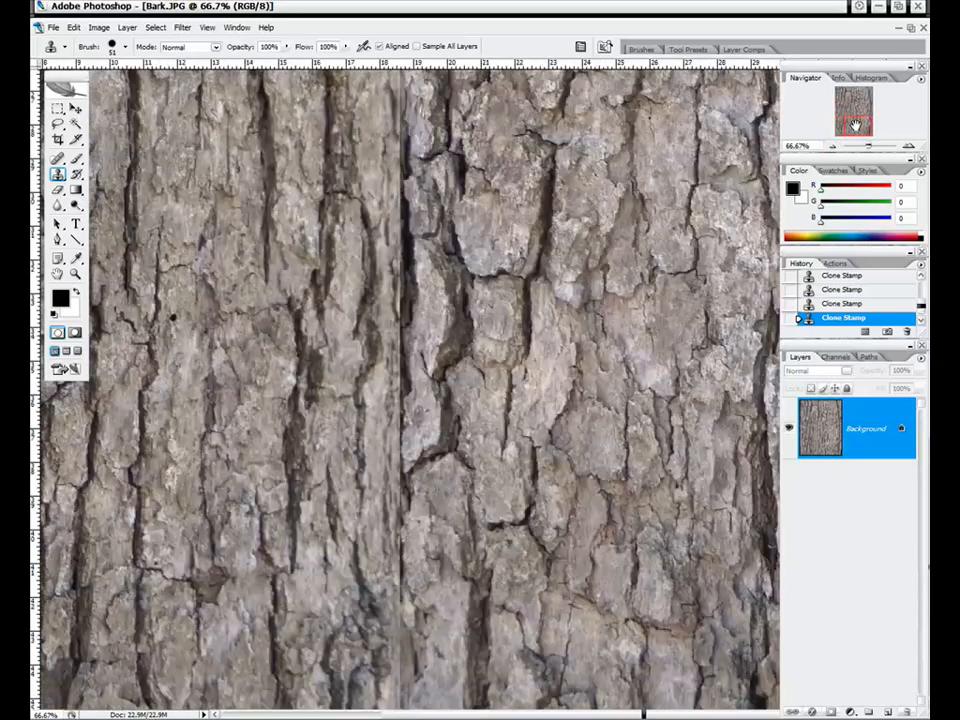
mouse_move(859, 126)
left_mouse_down()
mouse_move(862, 93)
mouse_move(853, 140)
mouse_move(854, 126)
left_mouse_up()
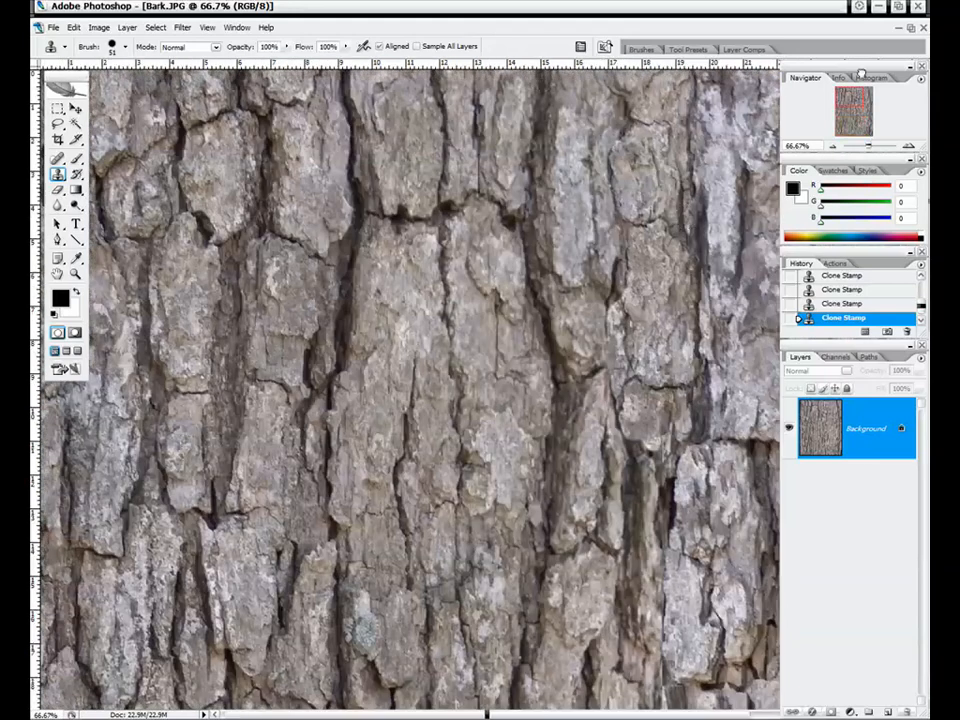
left_click(852, 103)
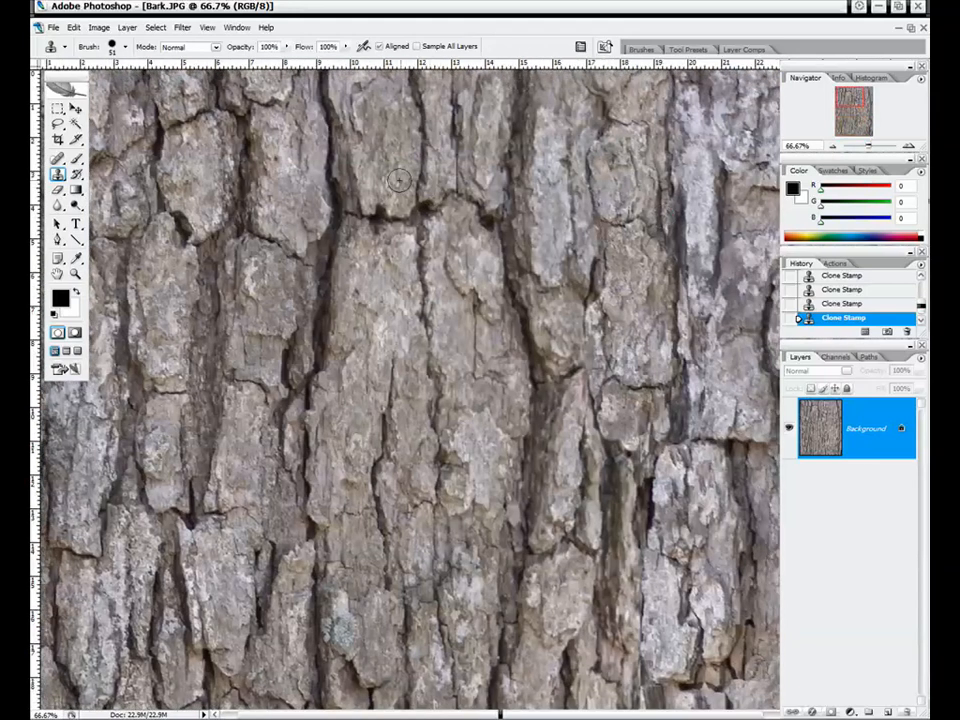
left_click(856, 104)
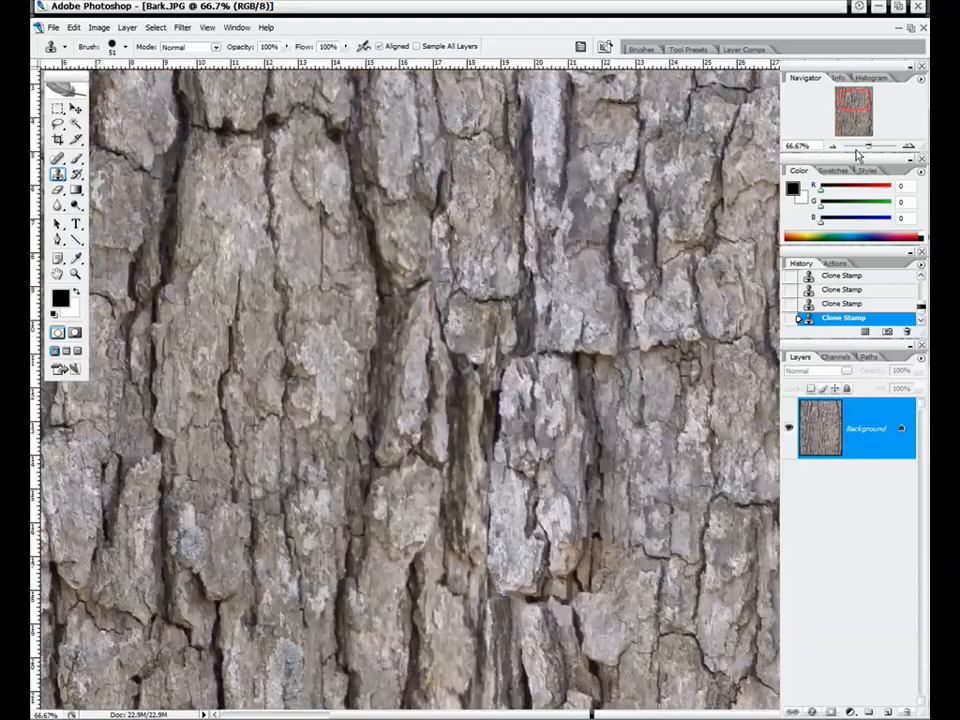
- Examine the whole bark image at reduced zoom, comparing tone and texture on both sides of the vertical seam
left_click(831, 146)
left_click(831, 146)
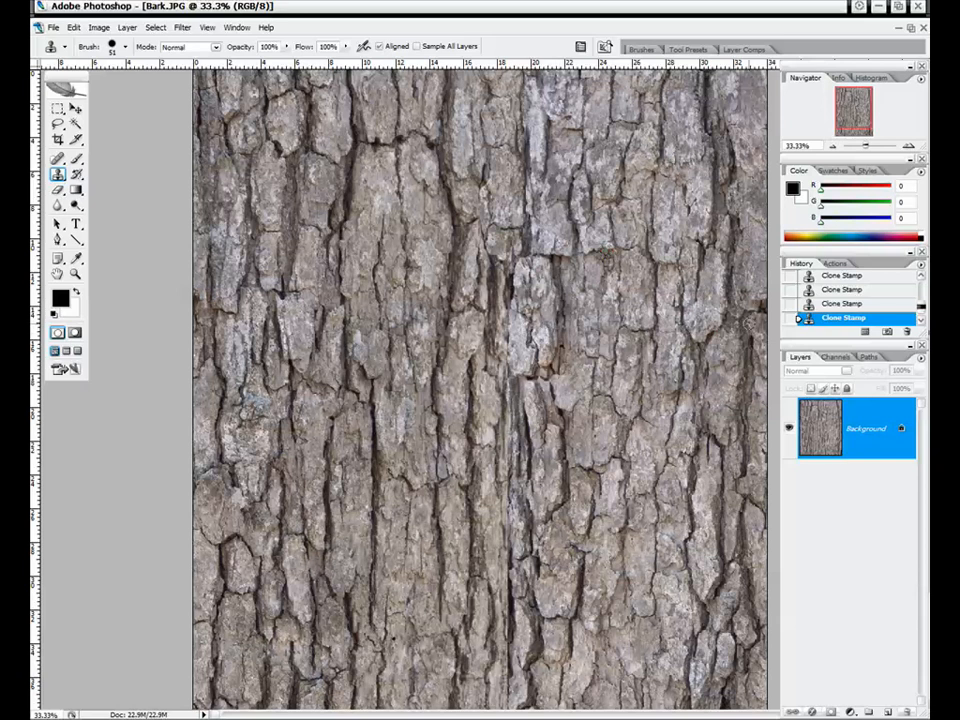
left_click(907, 146)
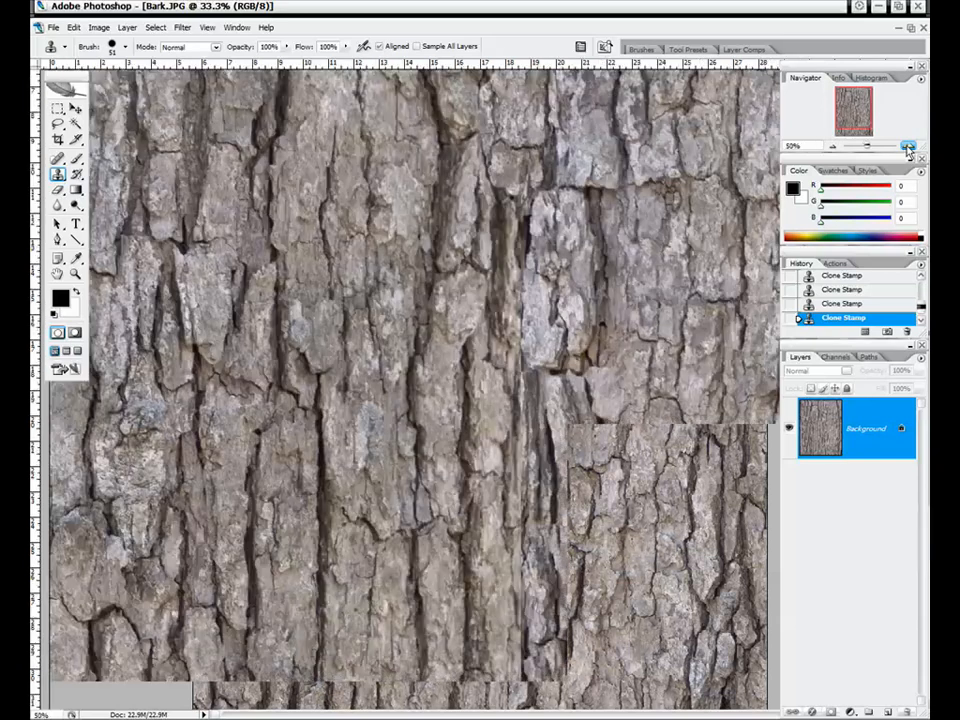
mouse_move(851, 108)
left_mouse_down()
mouse_move(853, 118)
mouse_move(859, 101)
mouse_move(856, 112)
left_mouse_up()
left_click(831, 147)
left_click(831, 147)
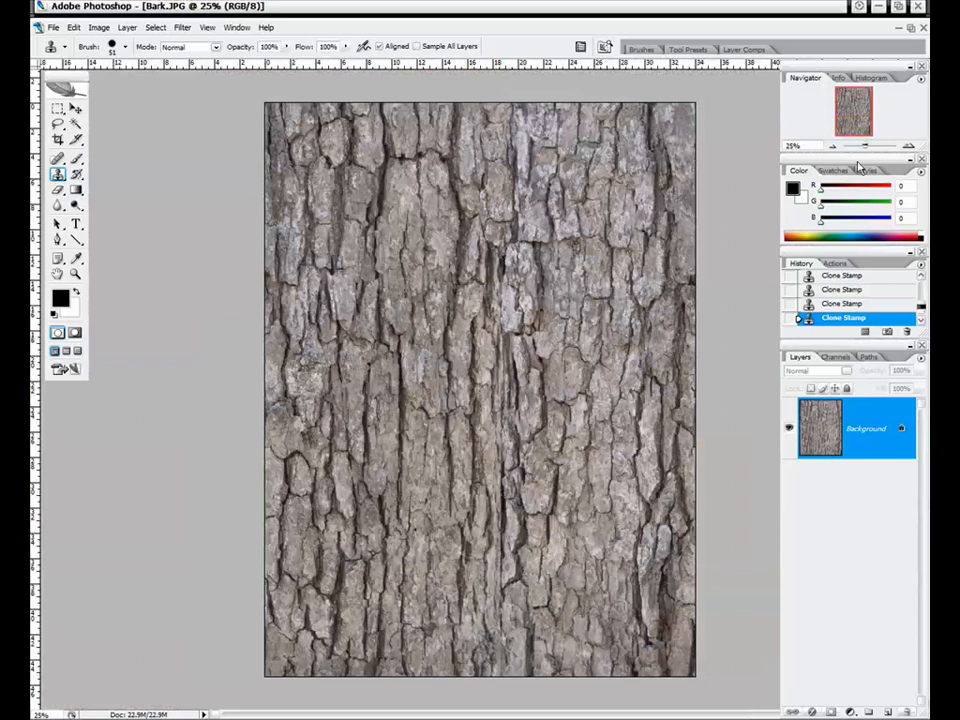
left_click(907, 147)
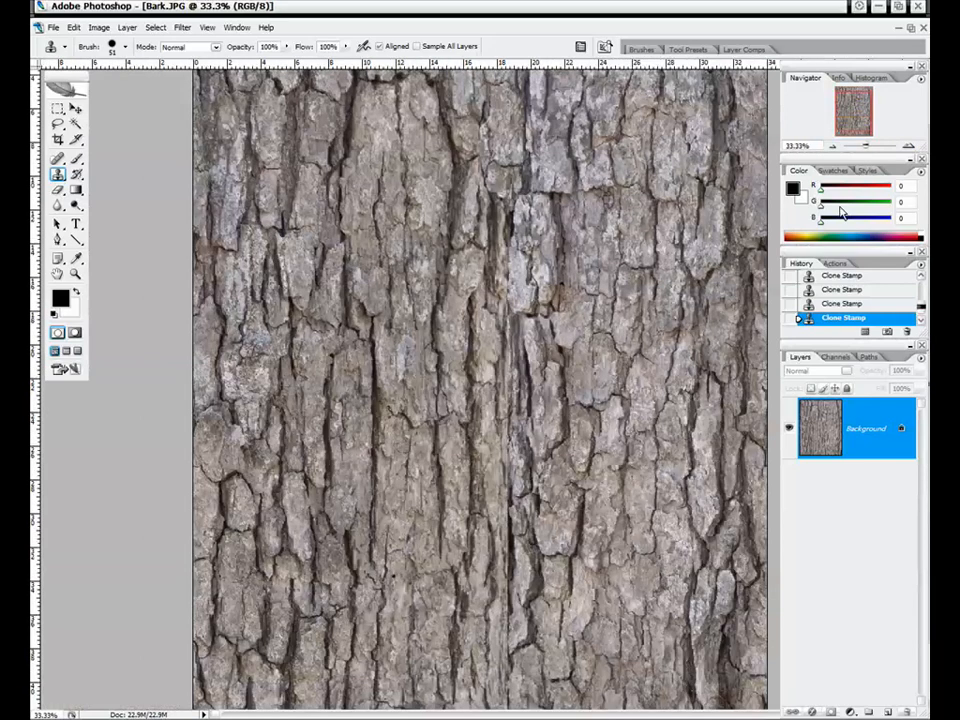
left_click_drag(857, 108, 857, 96)
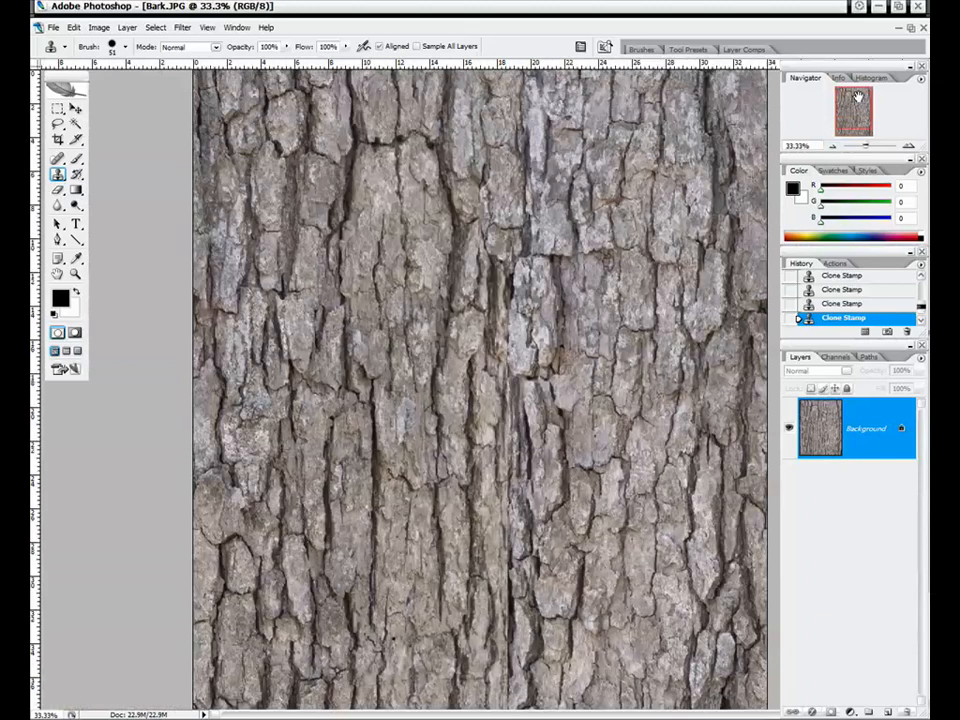
left_click_drag(857, 96, 856, 117)
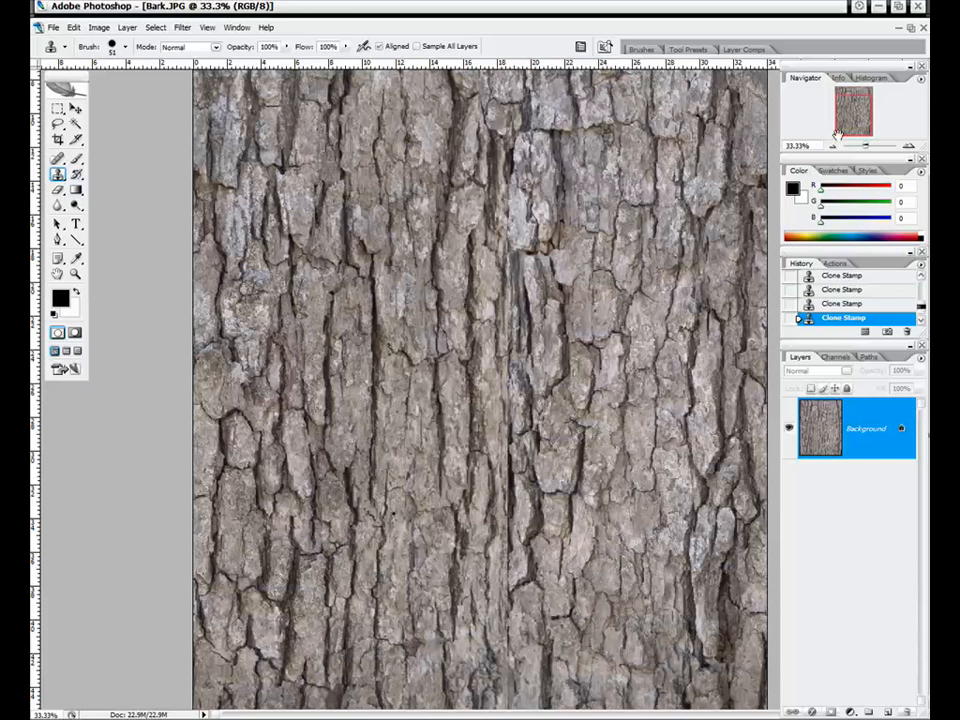
left_click_drag(853, 110, 852, 97)
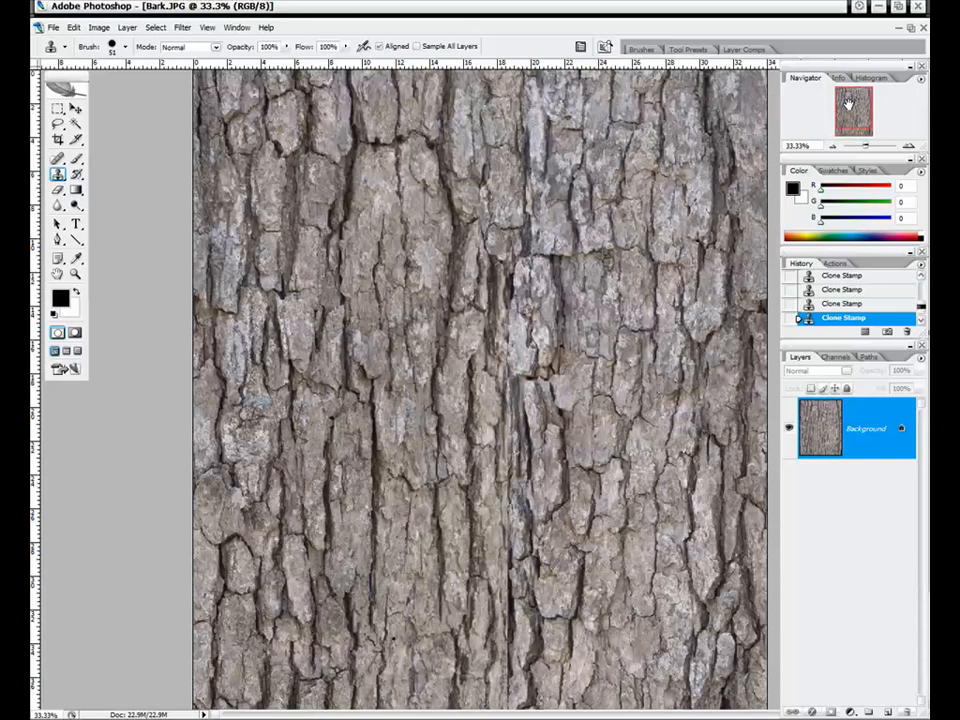
left_click_drag(846, 103, 853, 103)
left_click_drag(853, 105, 848, 103)
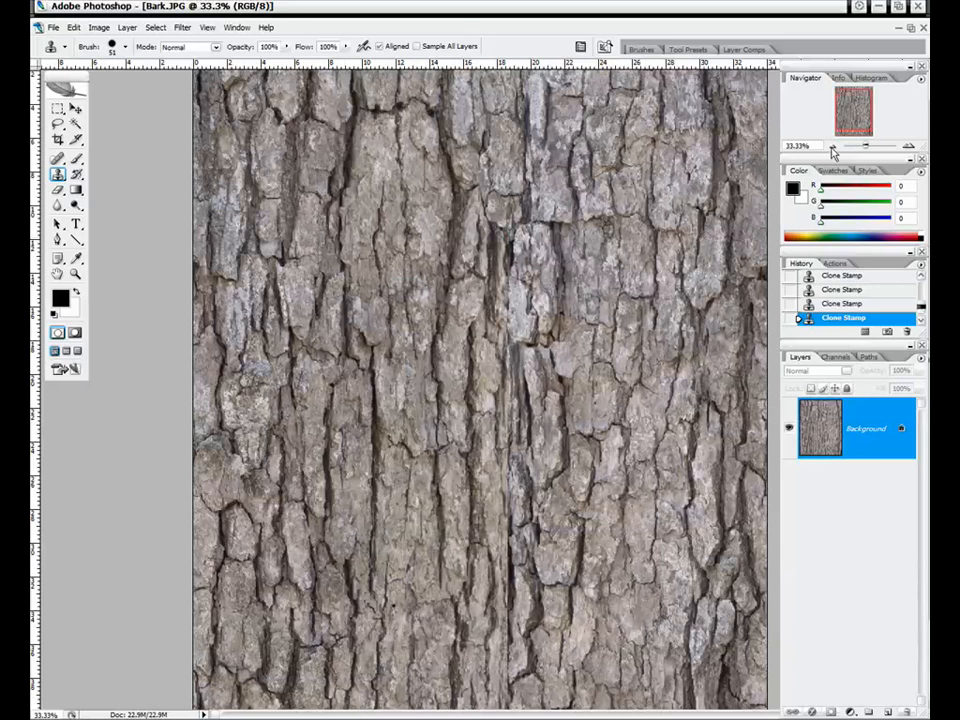
left_click_drag(842, 130, 852, 112)
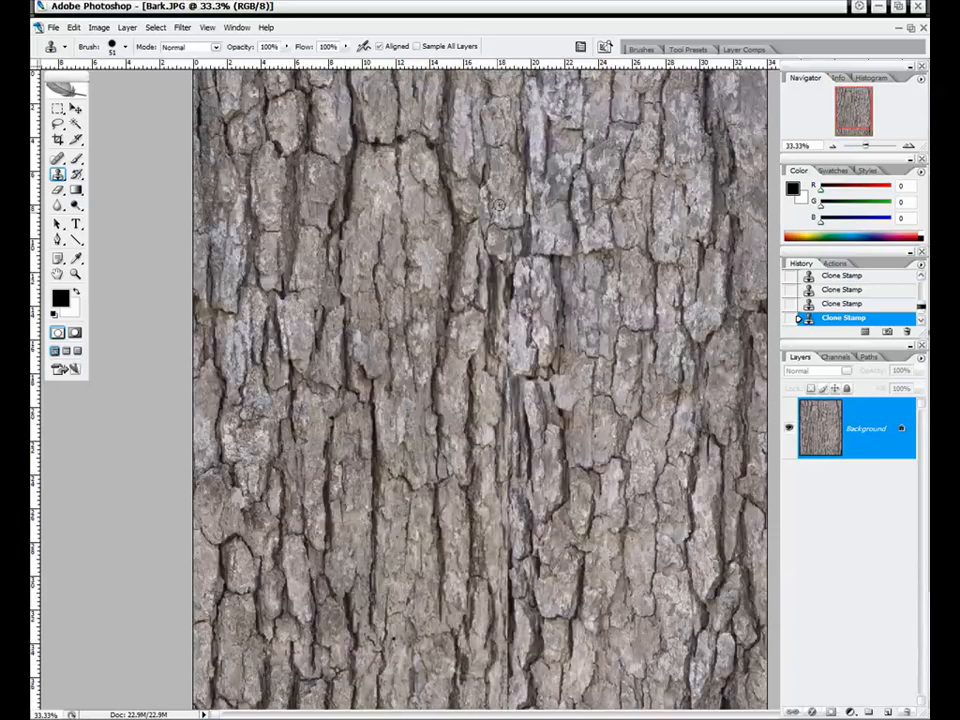
- Clone brown bark over the pale slab at the vertical seam in the upper middle of the image
left_click(908, 148)
left_click(866, 98)
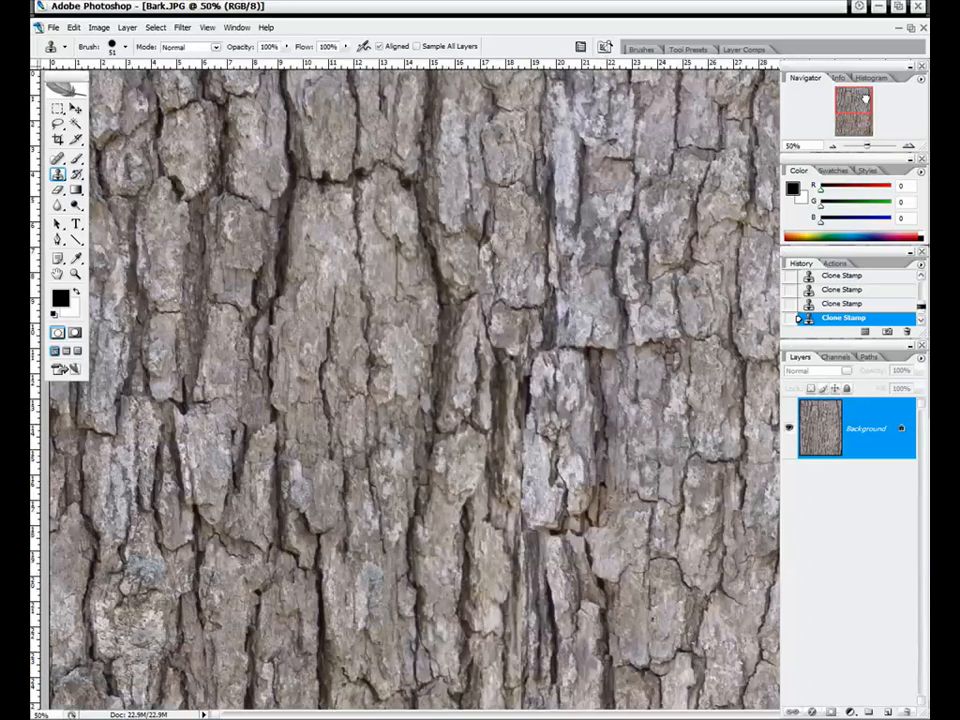
left_click_drag(866, 103, 866, 108)
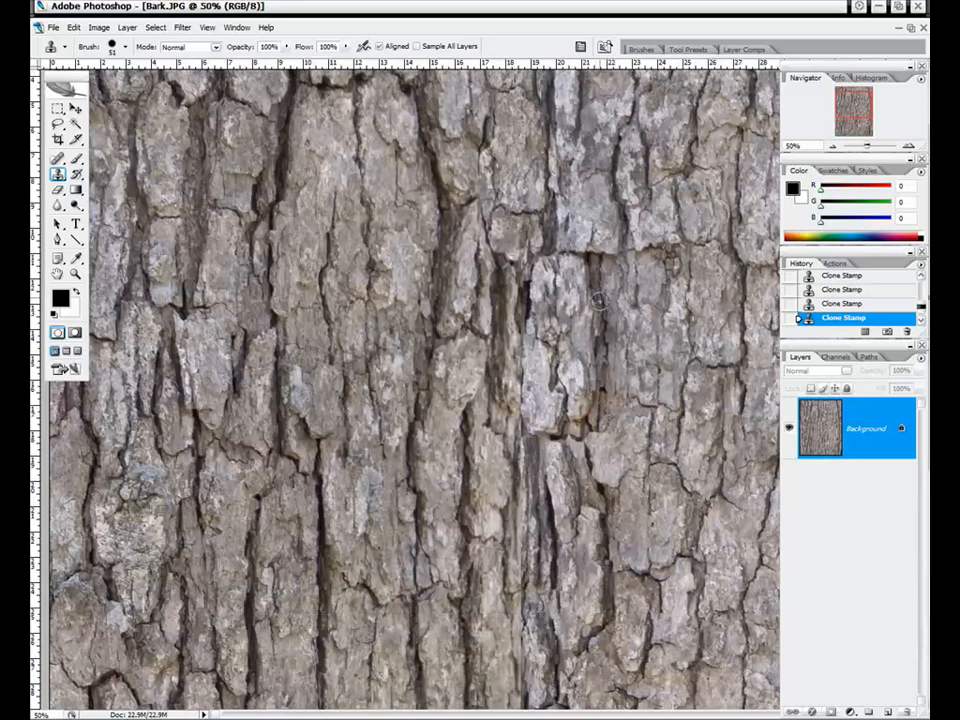
left_click(864, 97)
left_click_drag(864, 97, 864, 101)
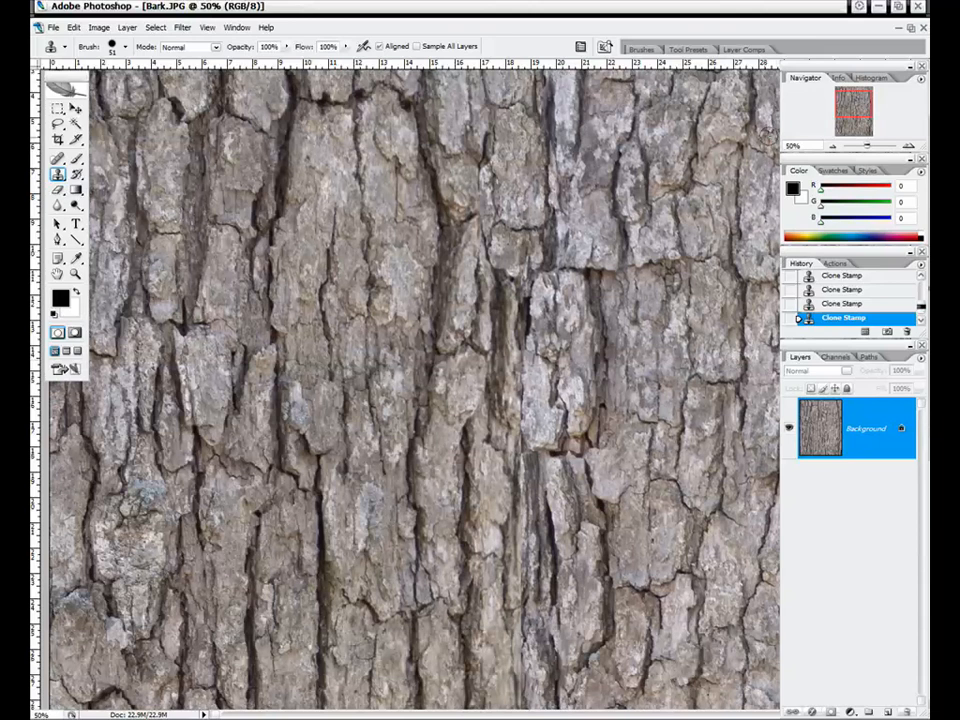
mouse_move(845, 130)
left_mouse_down()
mouse_move(867, 110)
mouse_move(840, 128)
mouse_move(844, 112)
left_mouse_up()
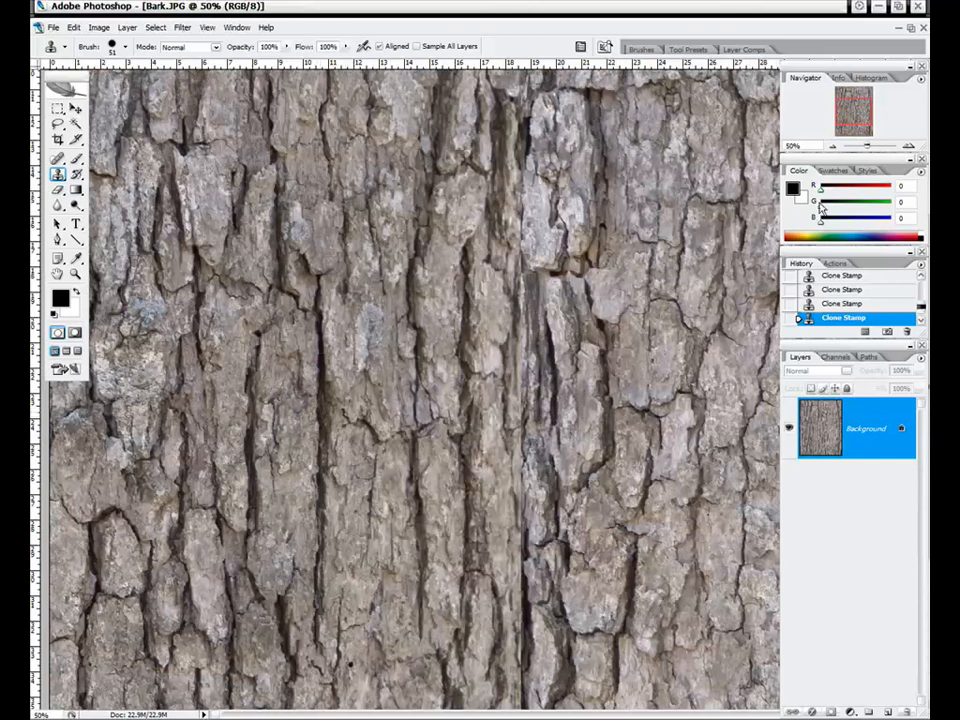
left_click_drag(850, 104, 852, 117)
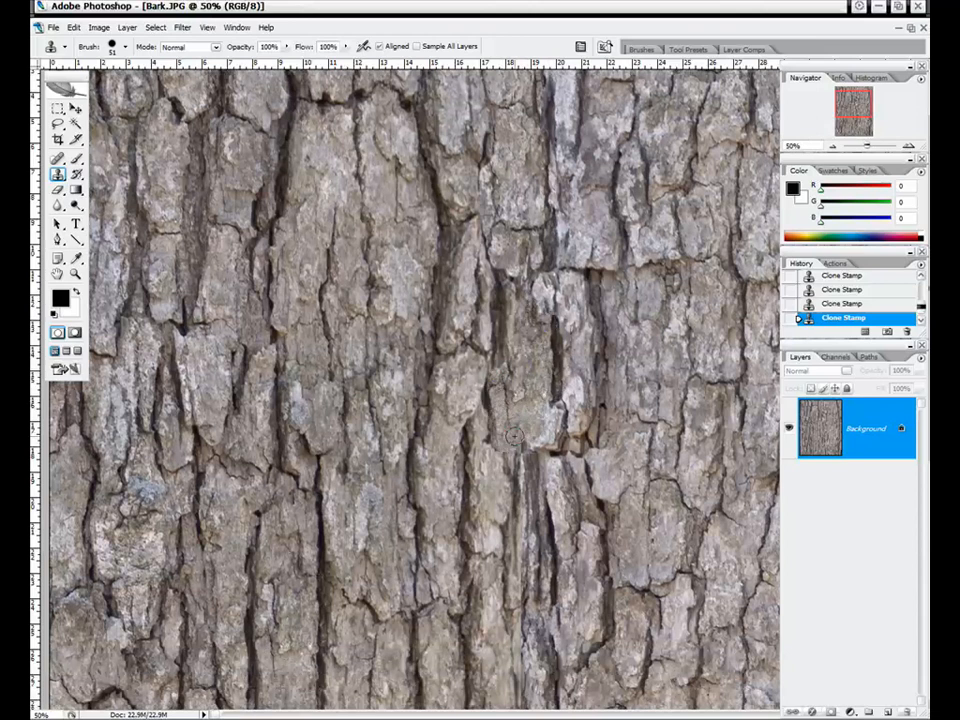
left_click_drag(534, 438, 560, 424)
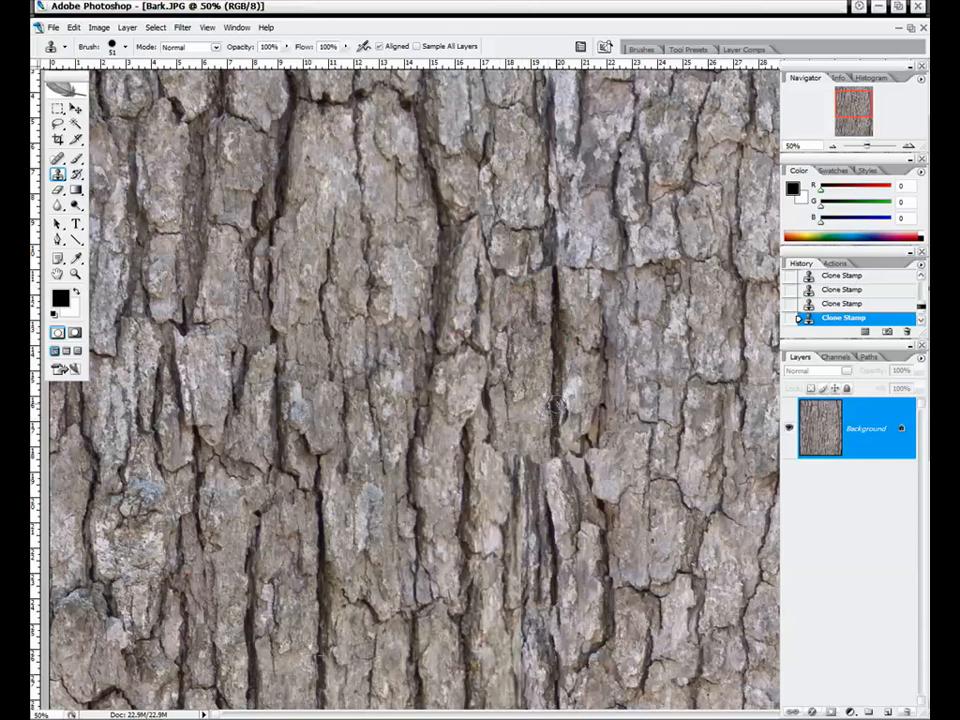
- Clone bark over the lower and upper edges of the replaced slab to blend it into the surrounding texture
left_click_drag(541, 464, 513, 468)
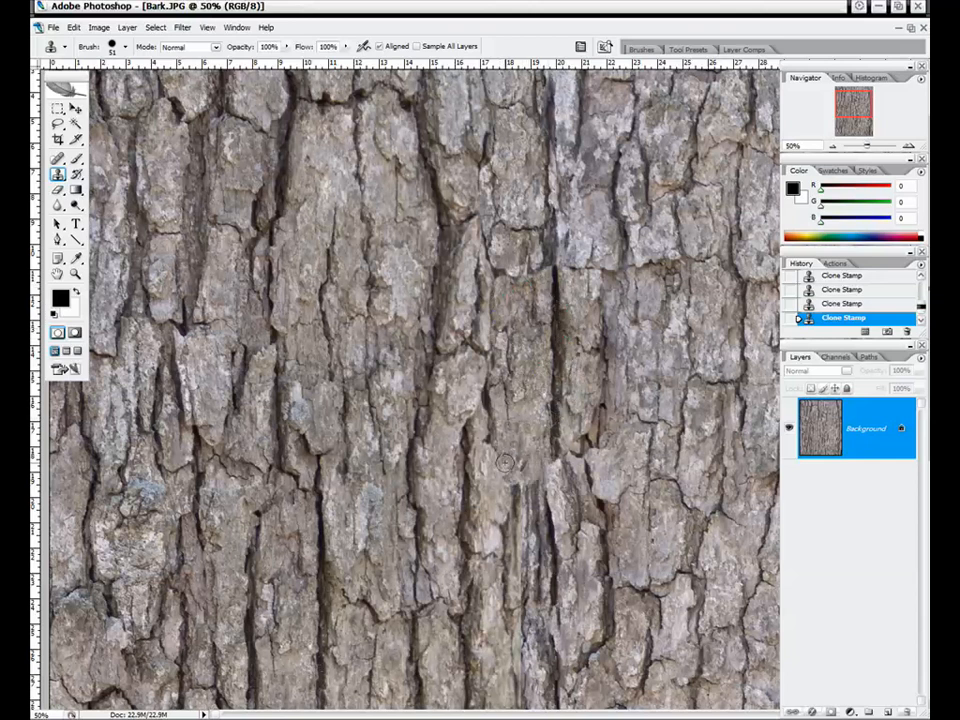
mouse_move(494, 420)
left_mouse_down()
mouse_move(484, 450)
mouse_move(491, 471)
mouse_move(484, 417)
mouse_move(480, 479)
mouse_move(497, 481)
mouse_move(506, 469)
mouse_move(505, 505)
mouse_move(540, 478)
left_mouse_up()
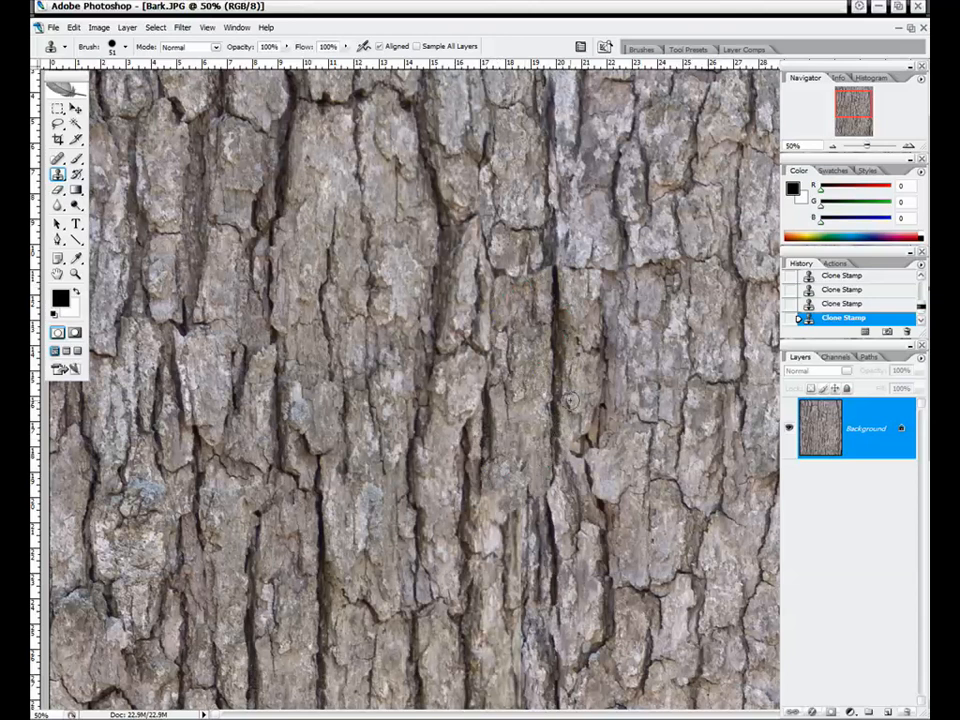
mouse_move(560, 324)
left_mouse_down()
mouse_move(548, 264)
mouse_move(556, 256)
mouse_move(506, 285)
mouse_move(527, 252)
mouse_move(520, 262)
mouse_move(501, 244)
mouse_move(534, 252)
left_mouse_up()
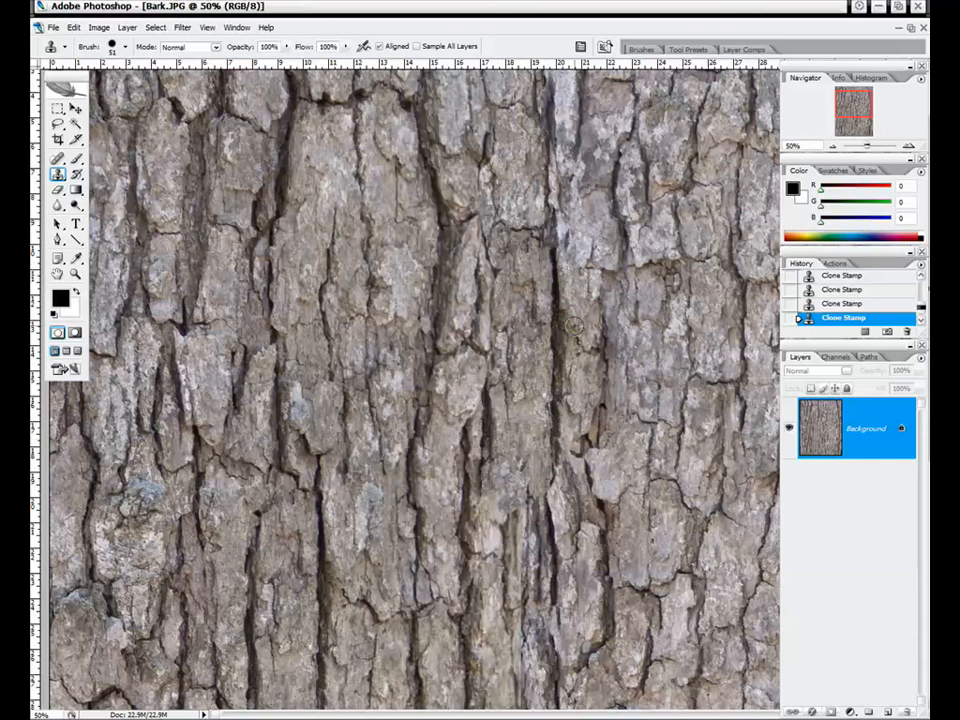
- Clone bark over the long dark crack along the right side of the rebuilt slab
left_click_drag(847, 100, 858, 107)
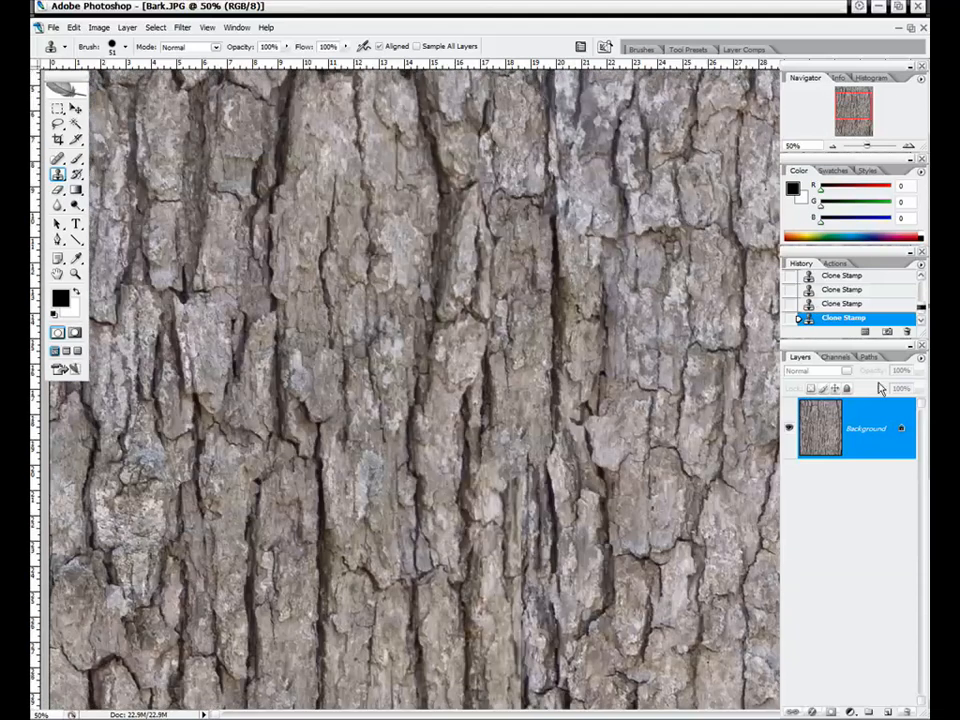
left_click(832, 146)
left_click(832, 146)
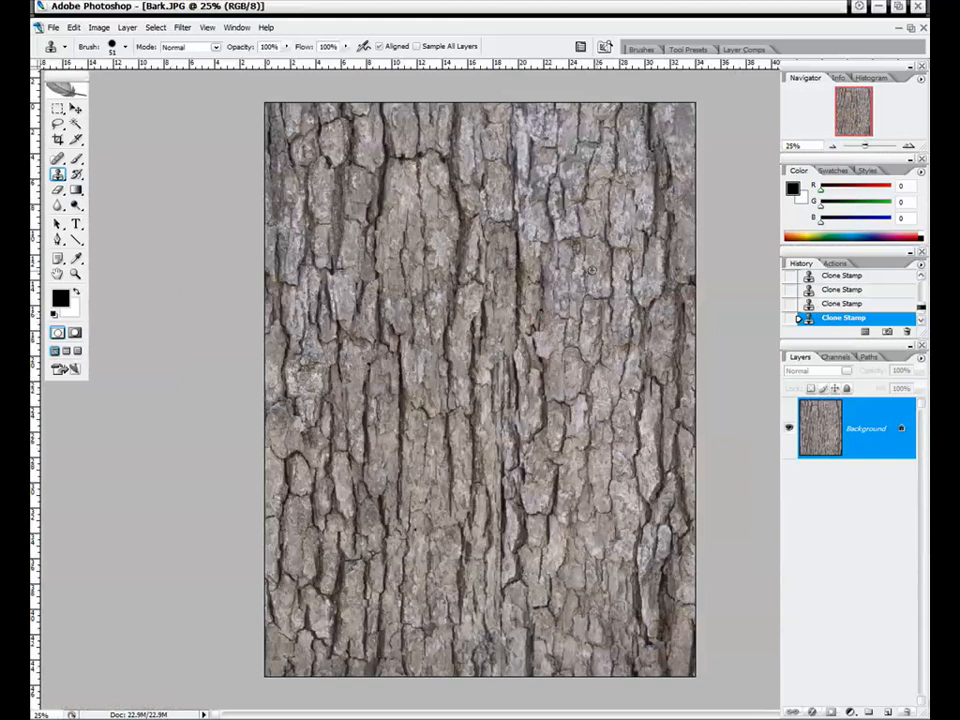
left_click(908, 146)
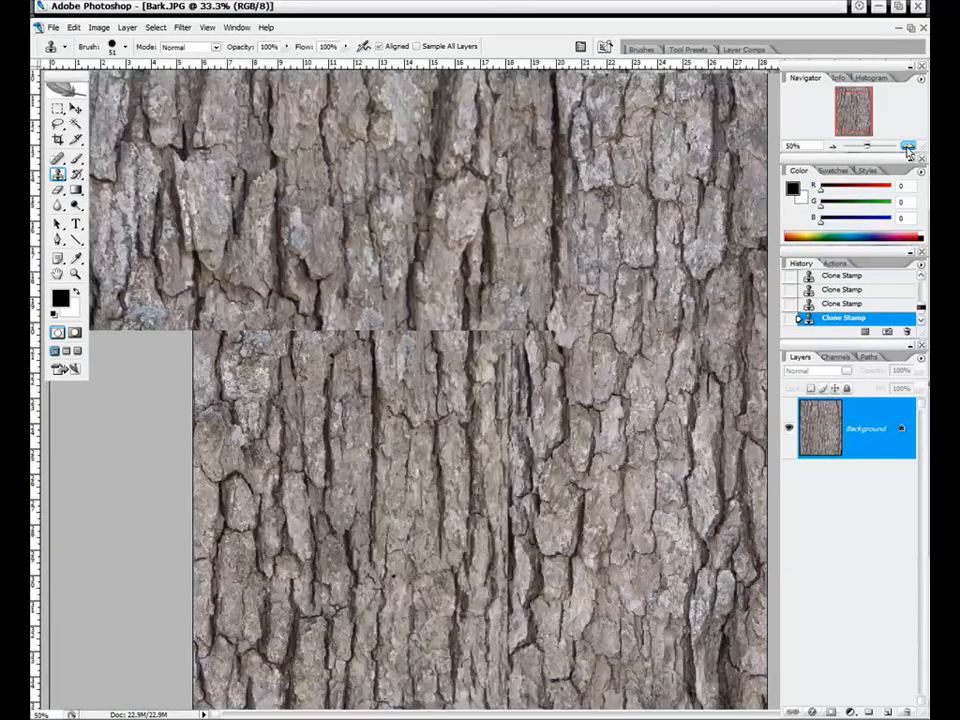
left_click(908, 146)
left_click(908, 146)
left_click(855, 110)
left_click_drag(855, 110, 849, 106)
left_click(833, 147)
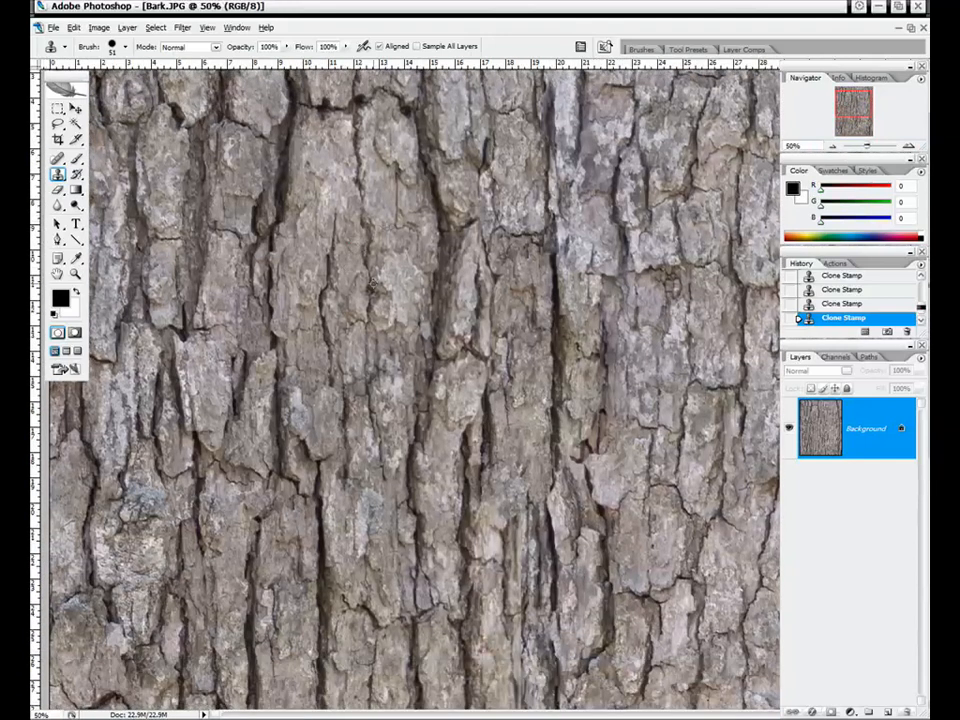
mouse_move(557, 344)
left_mouse_down()
mouse_move(551, 261)
mouse_move(599, 294)
left_mouse_up()
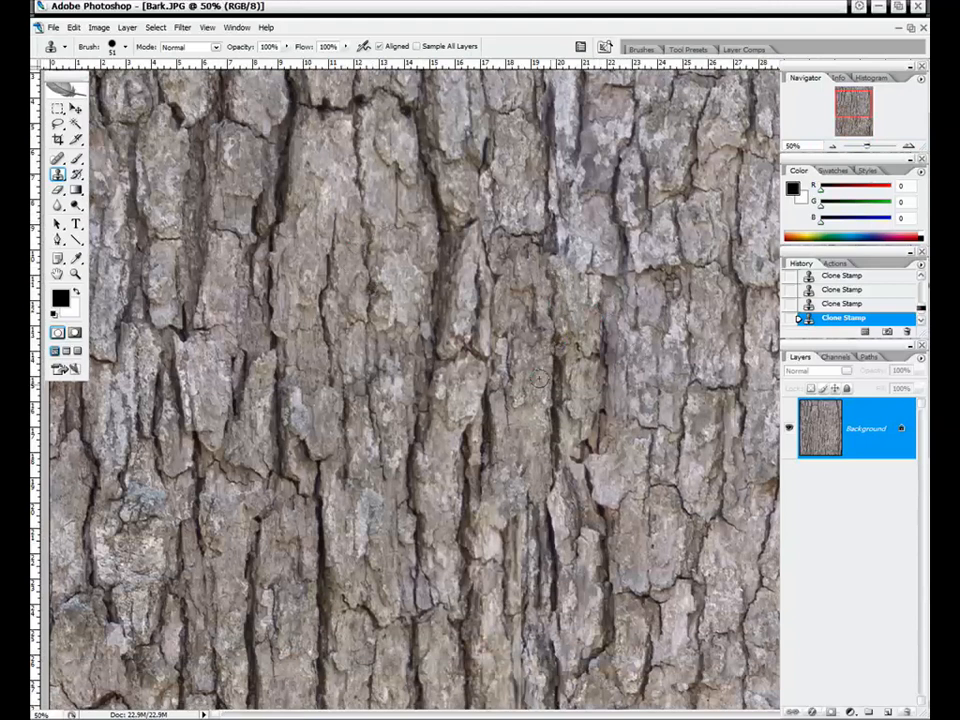
- Clone irregular bark pieces and cracks over the straight vertical seam in the middle part of the image
left_click(835, 148)
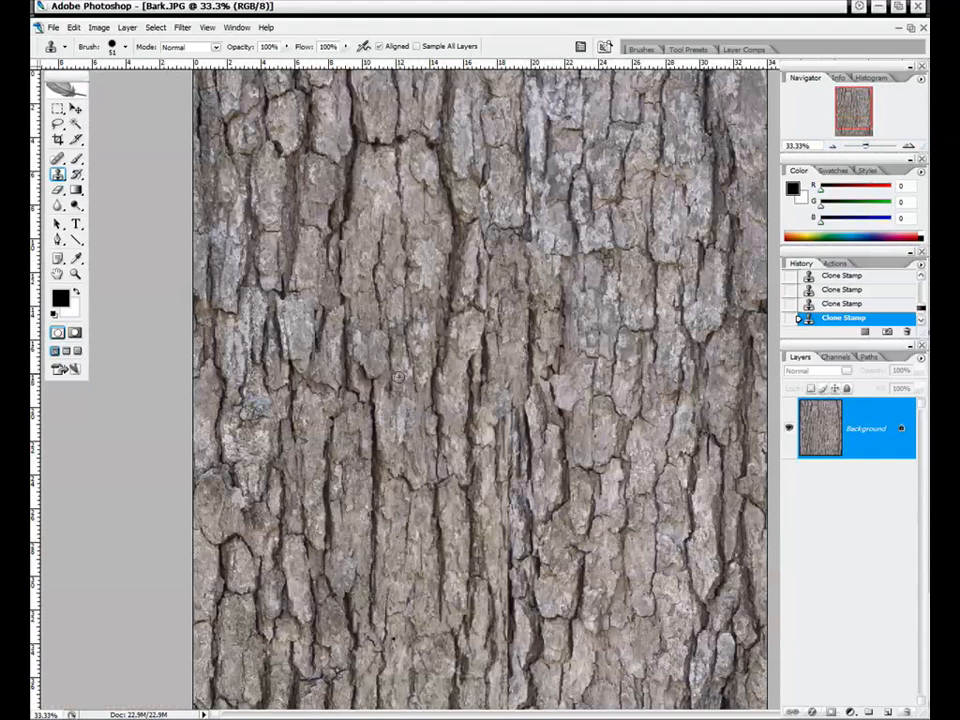
left_click(907, 147)
left_click(862, 93)
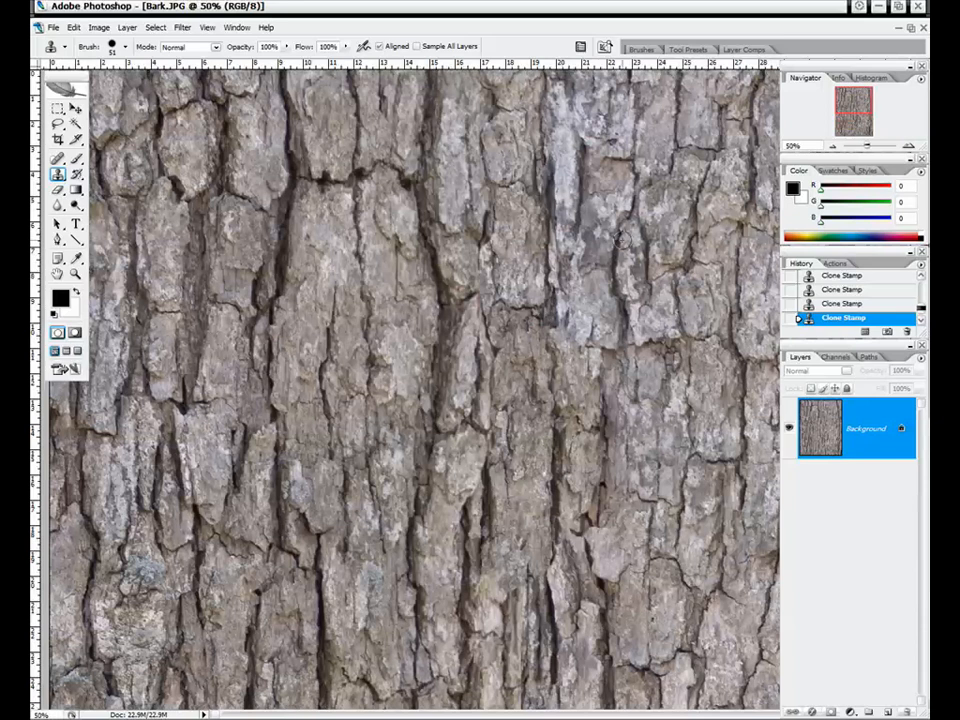
left_click_drag(852, 112, 858, 118)
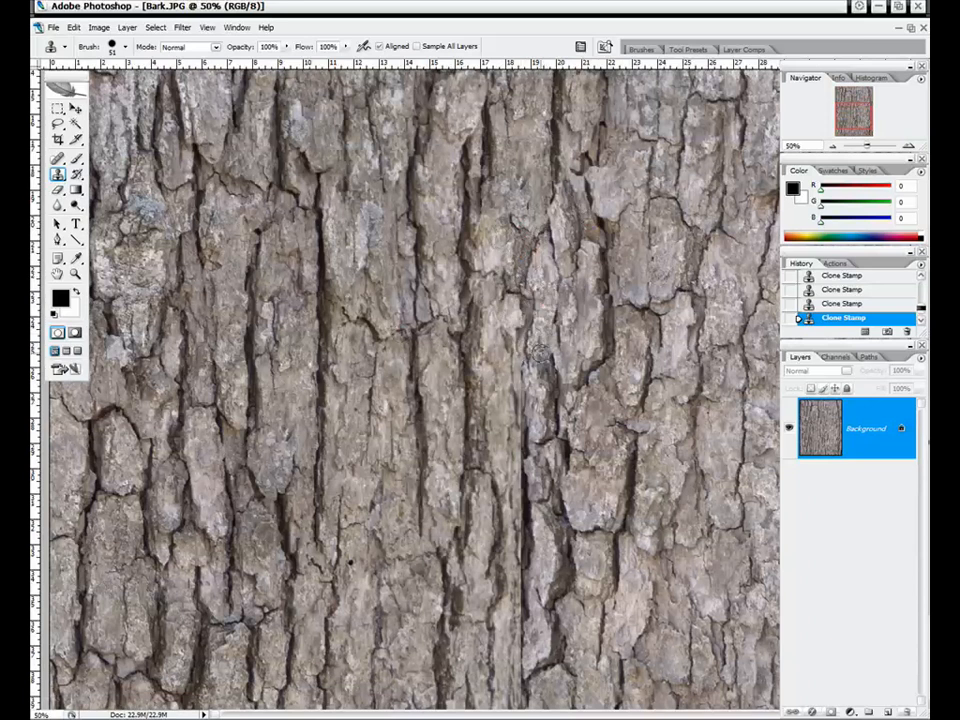
mouse_move(527, 440)
left_mouse_down()
mouse_move(520, 375)
mouse_move(494, 359)
mouse_move(473, 434)
mouse_move(477, 452)
mouse_move(488, 408)
mouse_move(495, 460)
mouse_move(518, 441)
mouse_move(505, 465)
mouse_move(514, 392)
mouse_move(495, 342)
mouse_move(473, 411)
mouse_move(477, 327)
left_mouse_up()
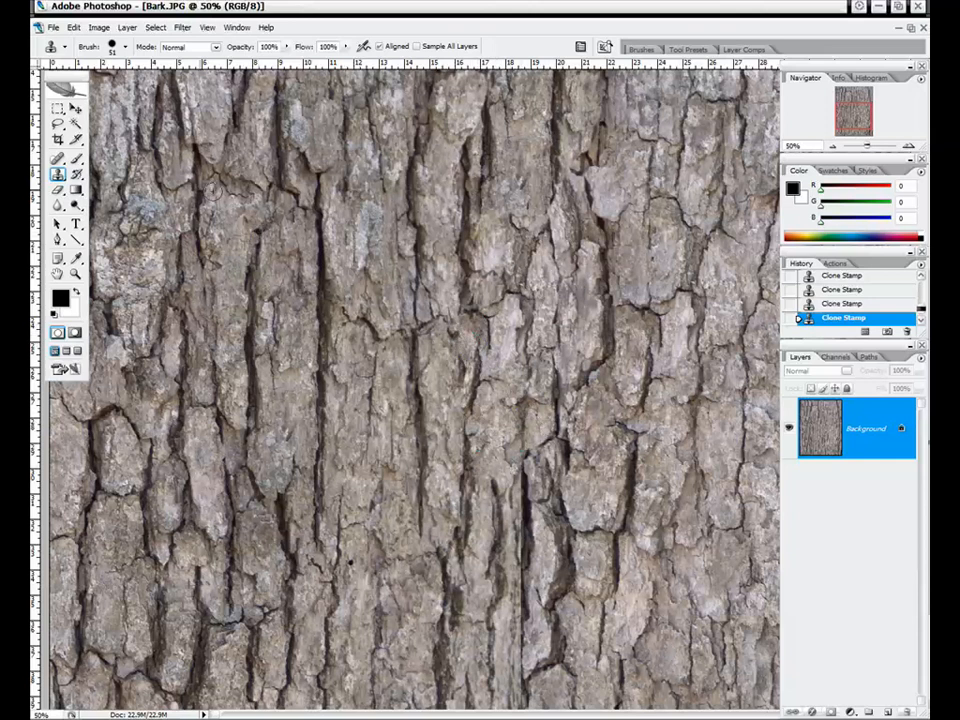
left_click(522, 385)
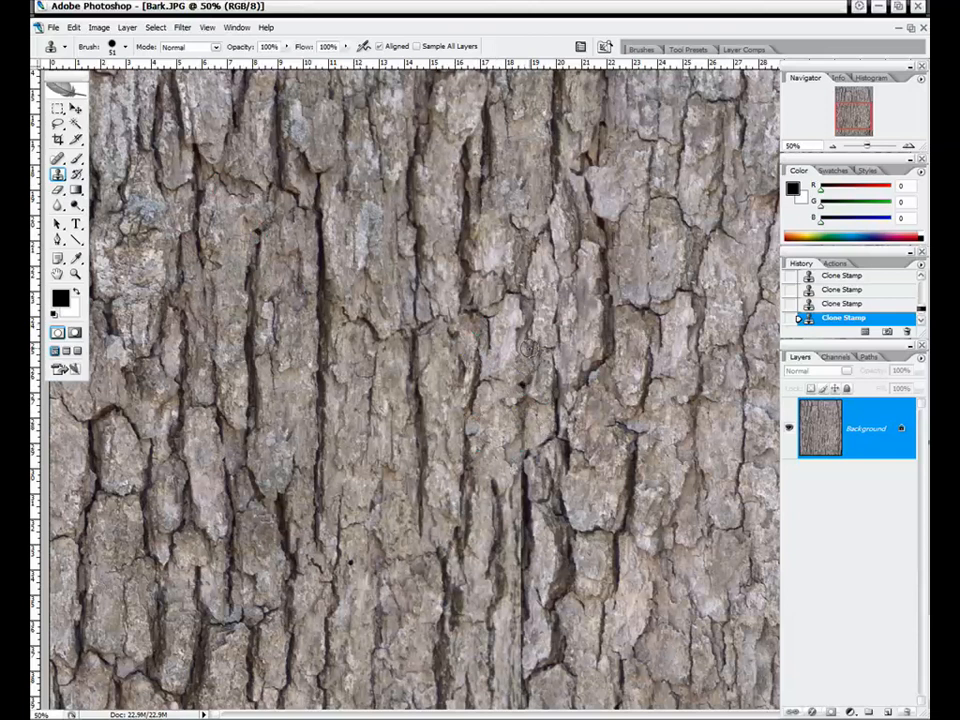
mouse_move(538, 328)
left_mouse_down()
mouse_move(564, 379)
mouse_move(549, 378)
mouse_move(551, 391)
mouse_move(523, 446)
left_mouse_up()
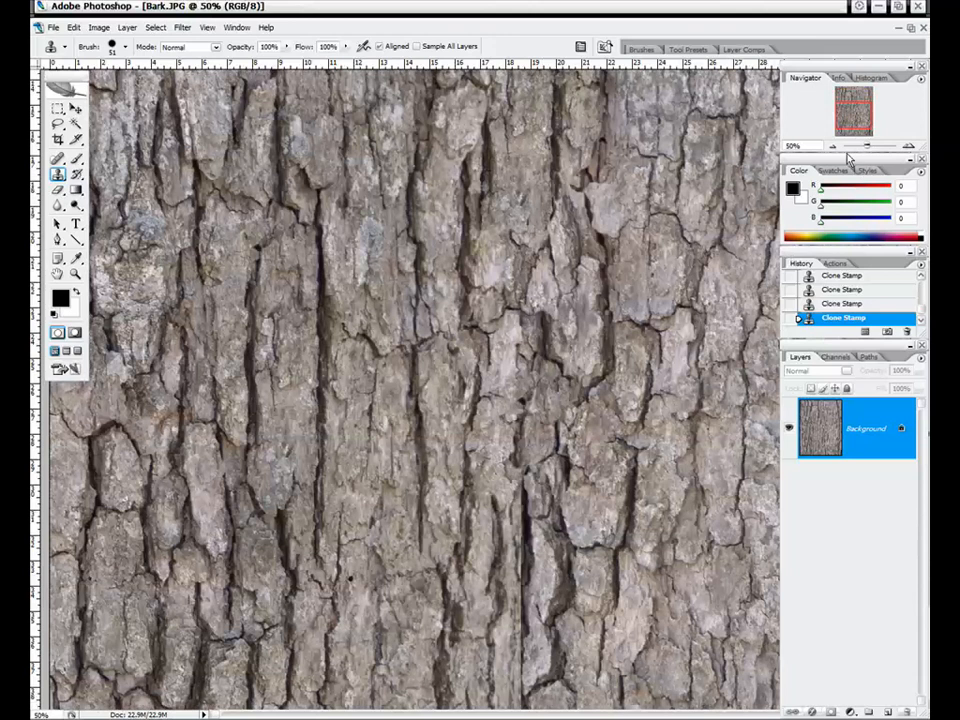
- Clone bark over the upper stretch of the seam remaining in the lower part of the image at 66.67% zoom
left_click(833, 147)
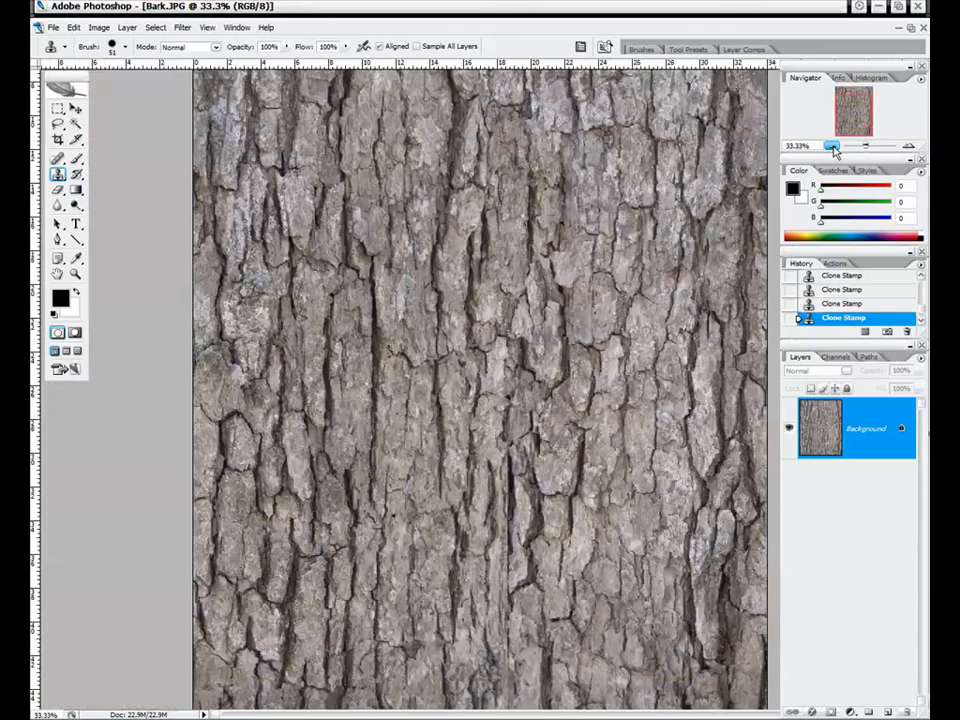
left_click(833, 147)
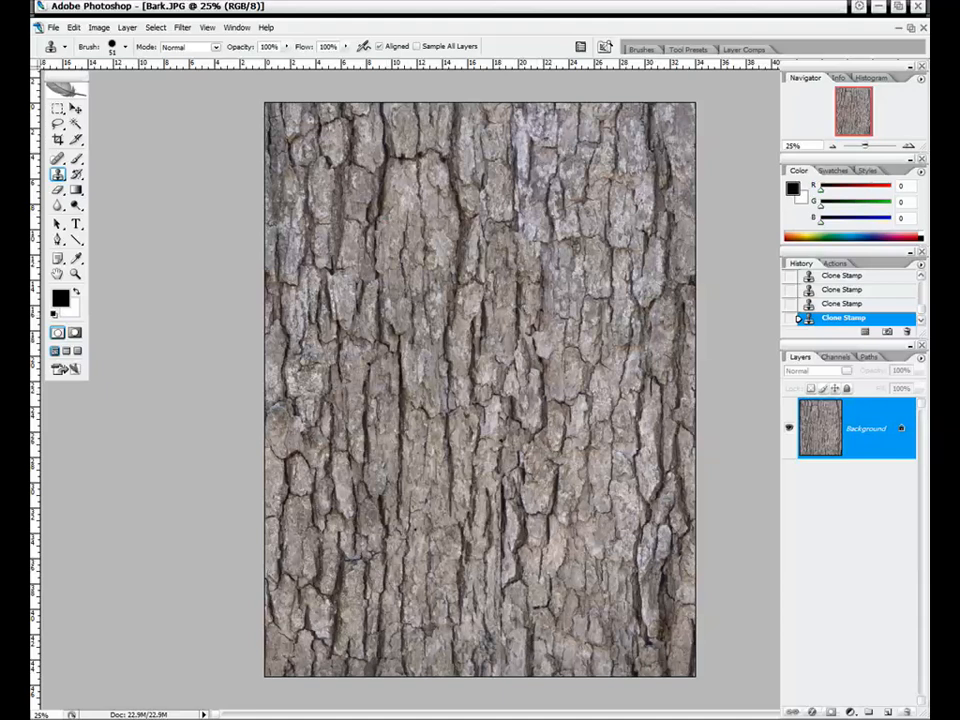
key("ctrl+plus")
key("ctrl+plus")
key("ctrl+plus")
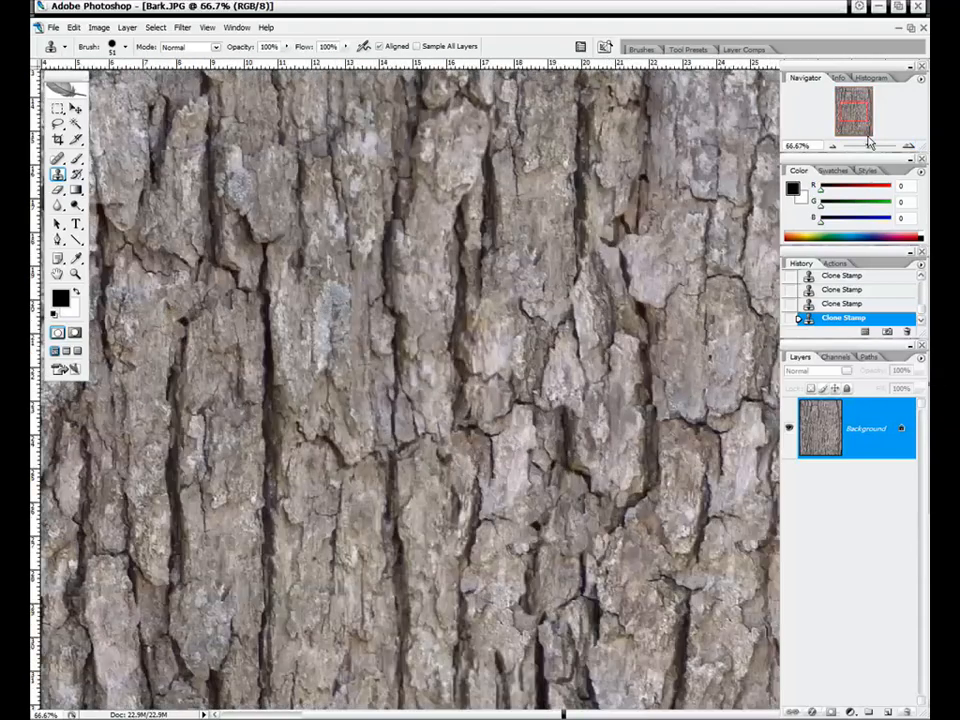
mouse_move(838, 117)
left_mouse_down()
mouse_move(857, 89)
mouse_move(847, 140)
mouse_move(852, 129)
left_mouse_up()
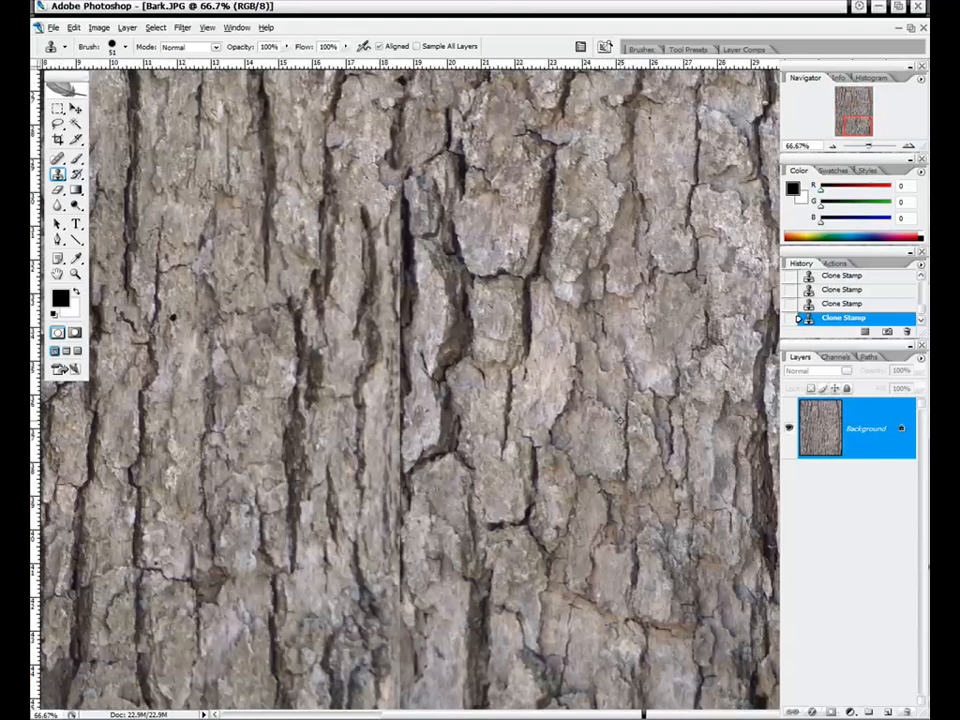
mouse_move(444, 389)
left_mouse_down()
mouse_move(401, 215)
mouse_move(372, 229)
mouse_move(332, 300)
mouse_move(331, 331)
mouse_move(385, 334)
left_mouse_up()
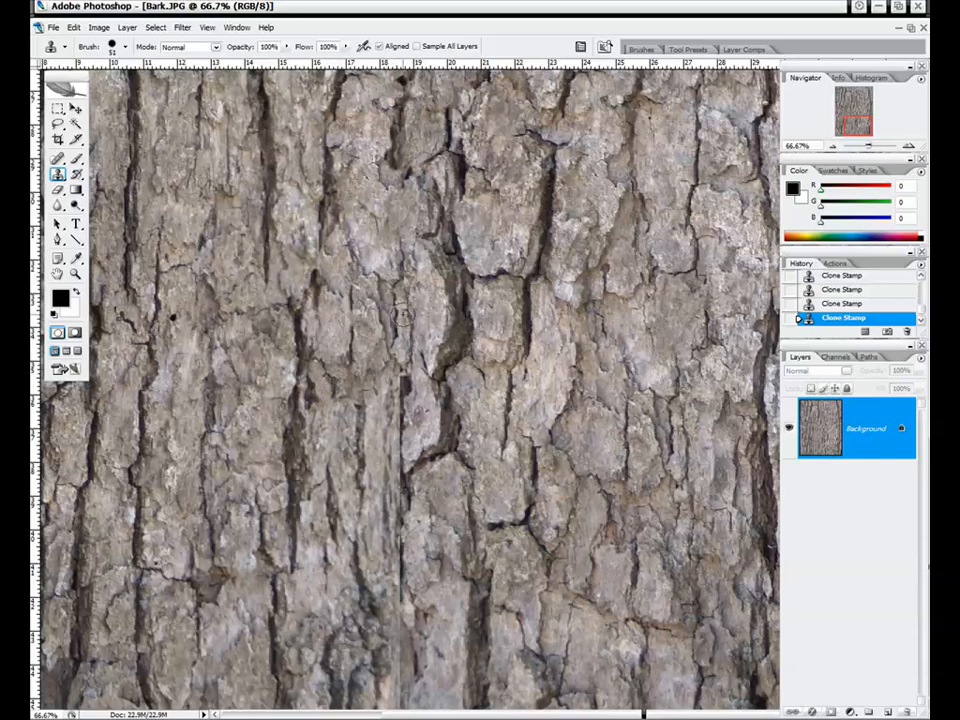
mouse_move(375, 405)
left_mouse_down()
mouse_move(365, 450)
mouse_move(375, 425)
mouse_move(350, 440)
mouse_move(352, 397)
mouse_move(340, 450)
mouse_move(370, 450)
left_mouse_up()
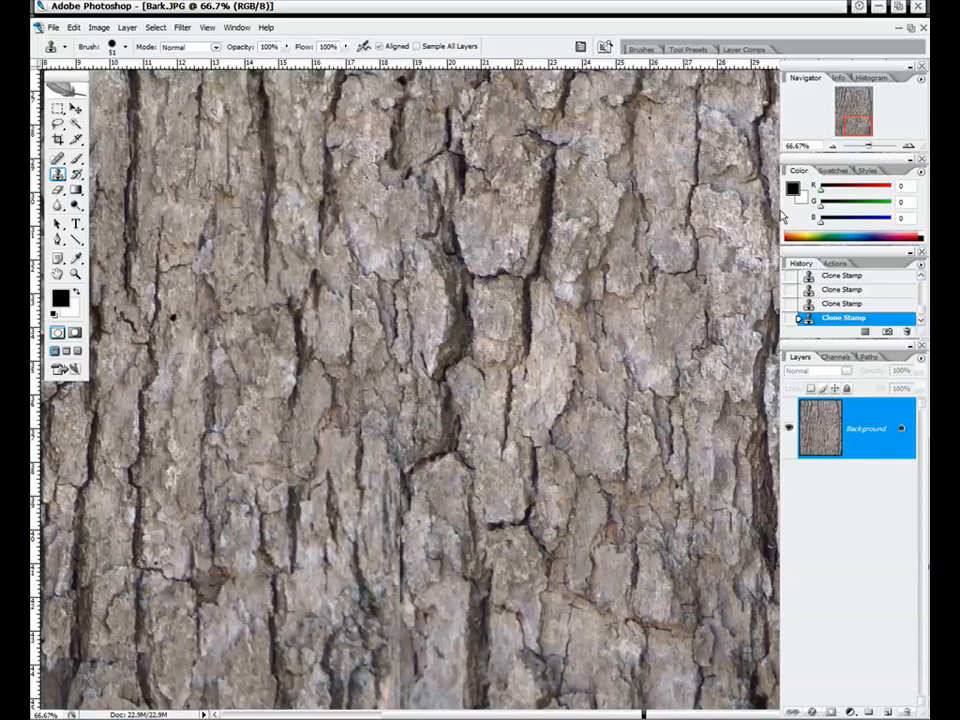
- Clone bark over the rest of the seam near the image's lower edge and add cracked bark detail to its right
mouse_move(846, 127)
left_mouse_down()
mouse_move(834, 126)
mouse_move(857, 121)
left_mouse_up()
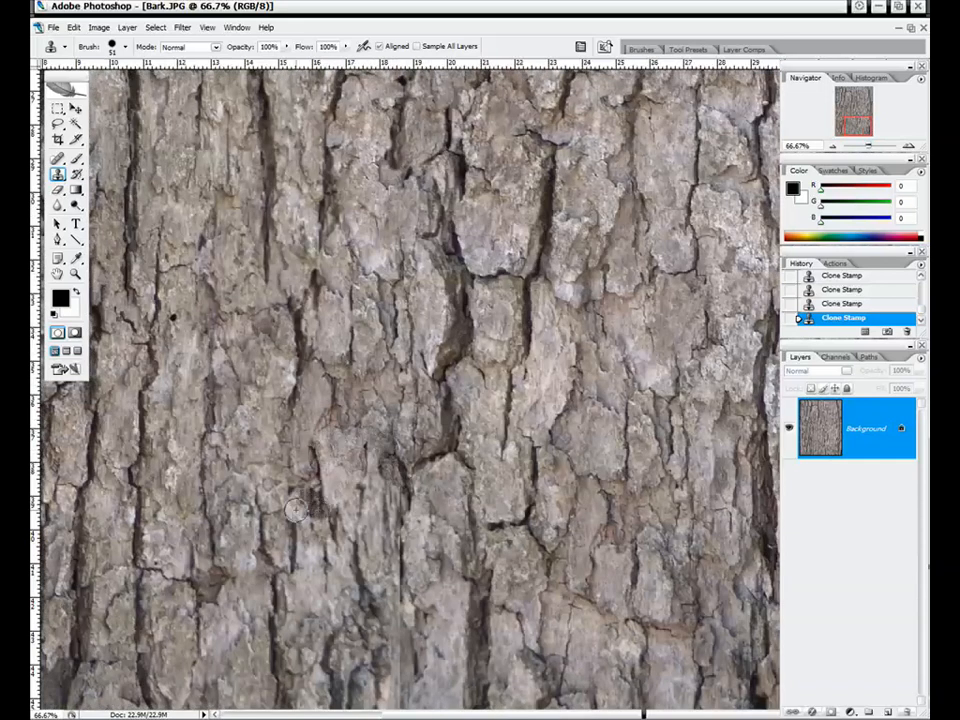
mouse_move(296, 511)
left_mouse_down()
mouse_move(320, 566)
mouse_move(341, 529)
mouse_move(349, 541)
mouse_move(381, 486)
mouse_move(383, 567)
mouse_move(403, 581)
mouse_move(446, 473)
mouse_move(464, 521)
mouse_move(447, 575)
mouse_move(468, 541)
mouse_move(475, 563)
mouse_move(487, 543)
mouse_move(495, 552)
mouse_move(493, 538)
mouse_move(466, 618)
mouse_move(421, 650)
mouse_move(431, 608)
mouse_move(415, 655)
mouse_move(411, 606)
mouse_move(380, 623)
mouse_move(374, 599)
mouse_move(357, 672)
mouse_move(349, 589)
mouse_move(327, 655)
mouse_move(328, 586)
mouse_move(308, 637)
mouse_move(299, 580)
mouse_move(252, 569)
mouse_move(207, 616)
mouse_move(224, 661)
mouse_move(286, 697)
mouse_move(290, 669)
mouse_move(313, 698)
mouse_move(332, 670)
mouse_move(354, 692)
mouse_move(352, 714)
mouse_move(395, 715)
mouse_move(506, 623)
mouse_move(523, 578)
mouse_move(528, 633)
mouse_move(528, 585)
mouse_move(505, 575)
mouse_move(521, 538)
mouse_move(531, 579)
mouse_move(503, 672)
left_mouse_up()
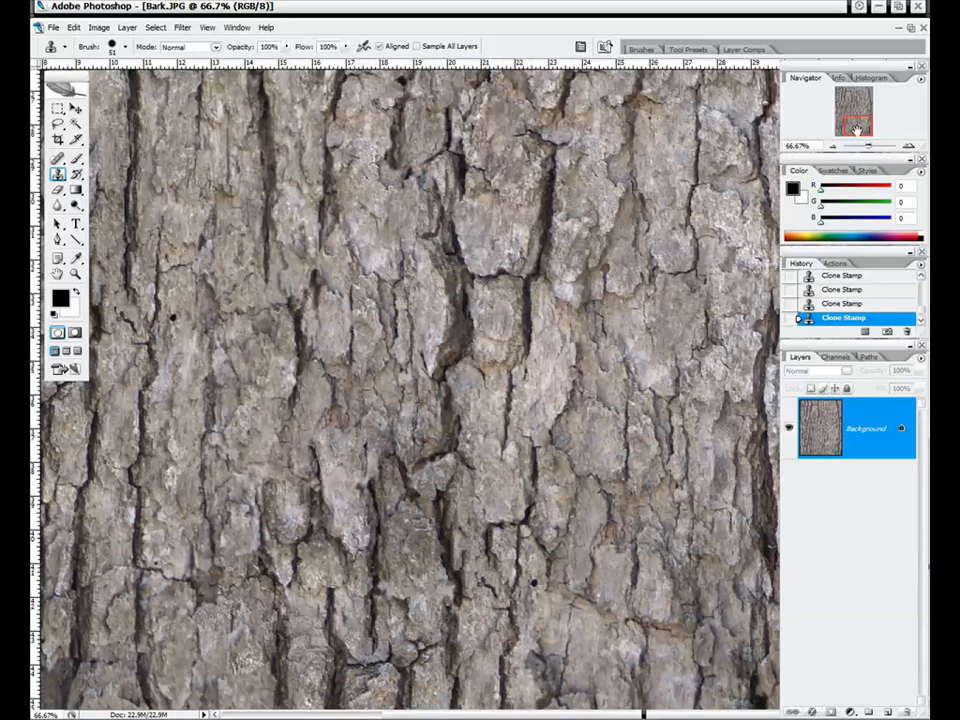
left_click_drag(856, 130, 850, 128)
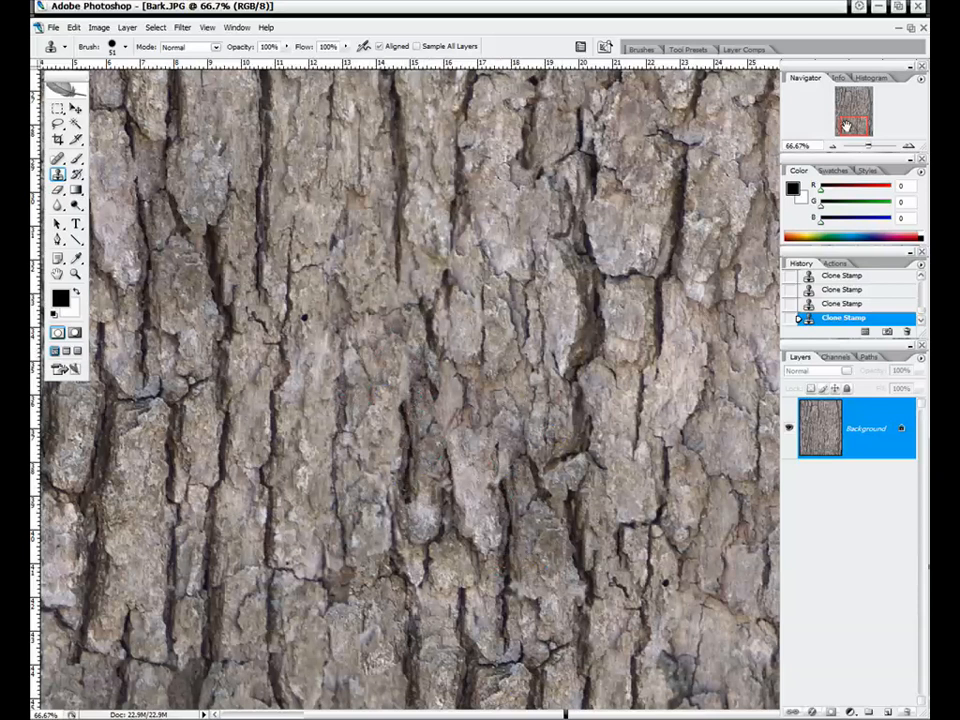
left_click_drag(846, 127, 860, 128)
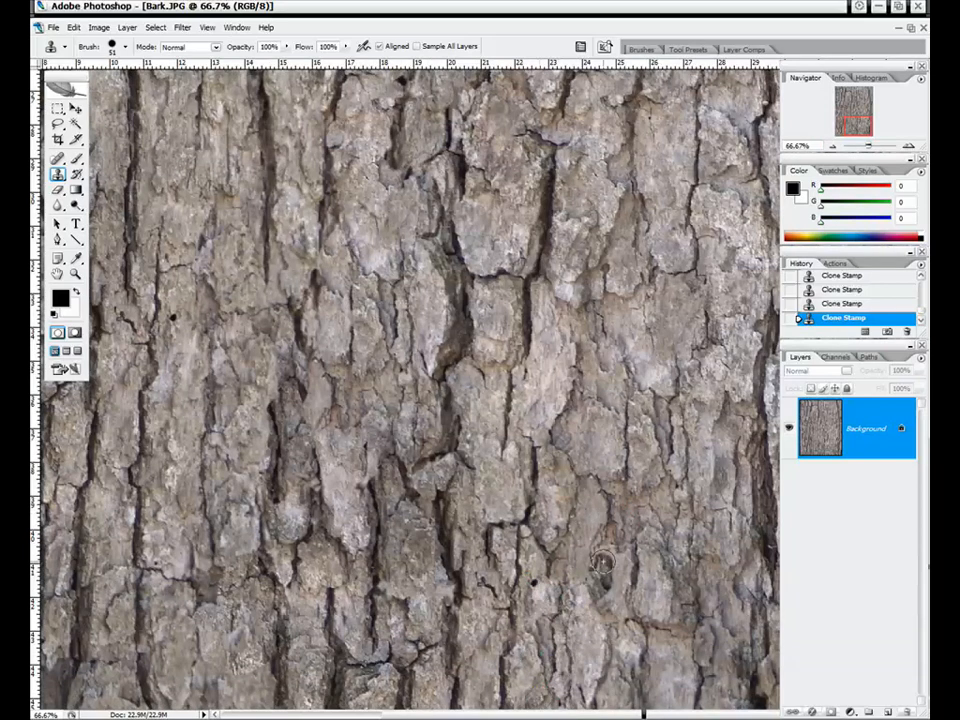
mouse_move(603, 563)
left_mouse_down()
mouse_move(610, 594)
mouse_move(587, 595)
mouse_move(577, 560)
mouse_move(606, 524)
mouse_move(598, 494)
mouse_move(559, 570)
left_mouse_up()
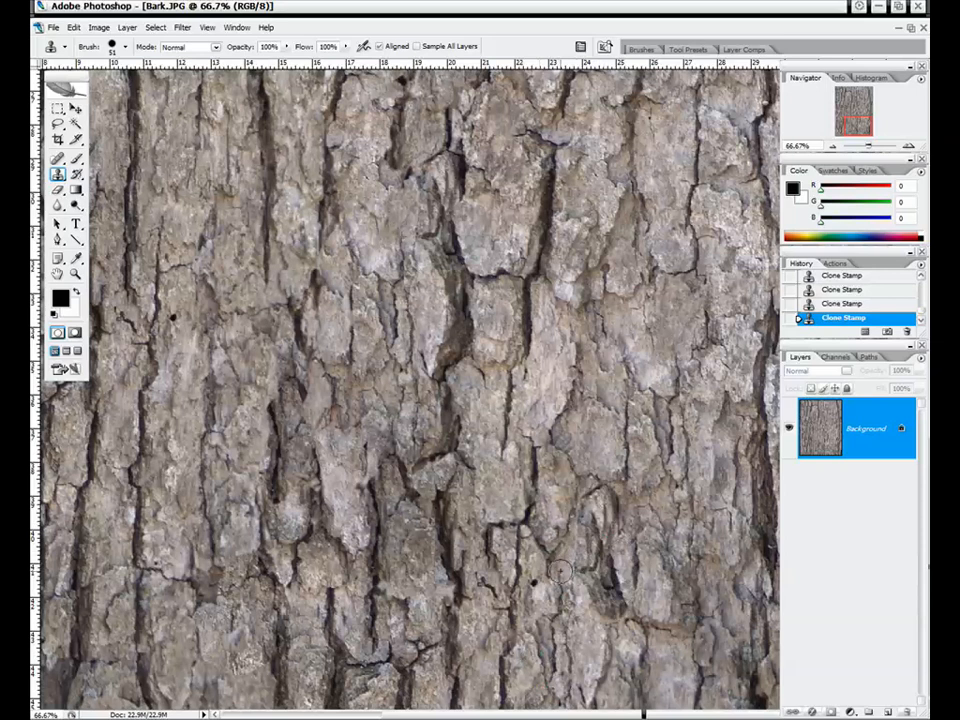
- Examine the whole bark image at 25% and 33.33% zoom for remaining seams and tonal differences
left_click(830, 147)
left_click(830, 147)
left_click(830, 147)
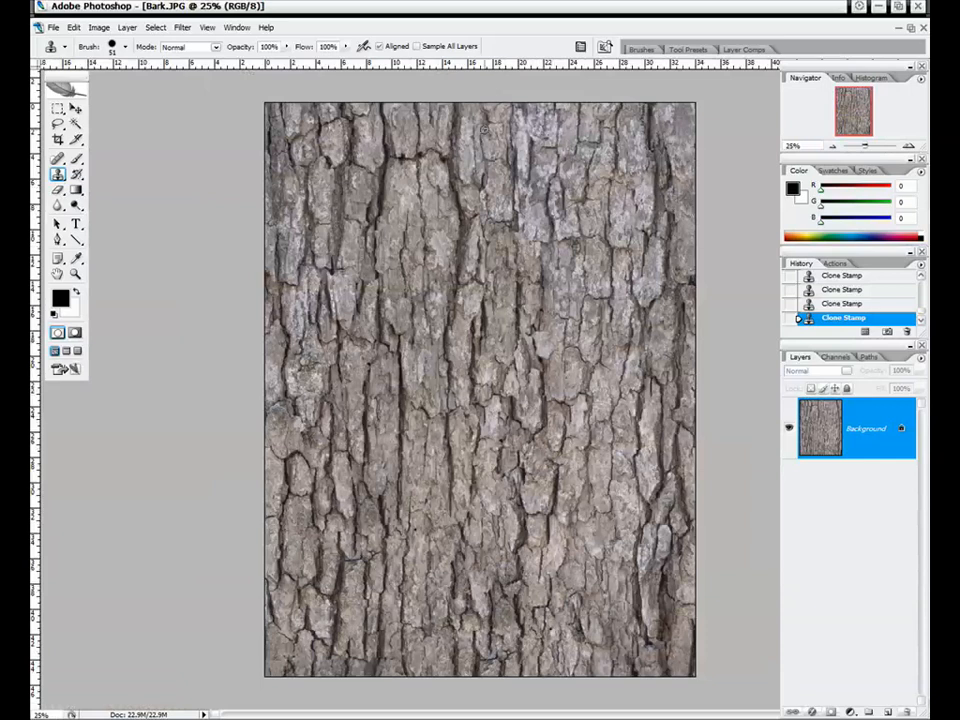
left_click(909, 147)
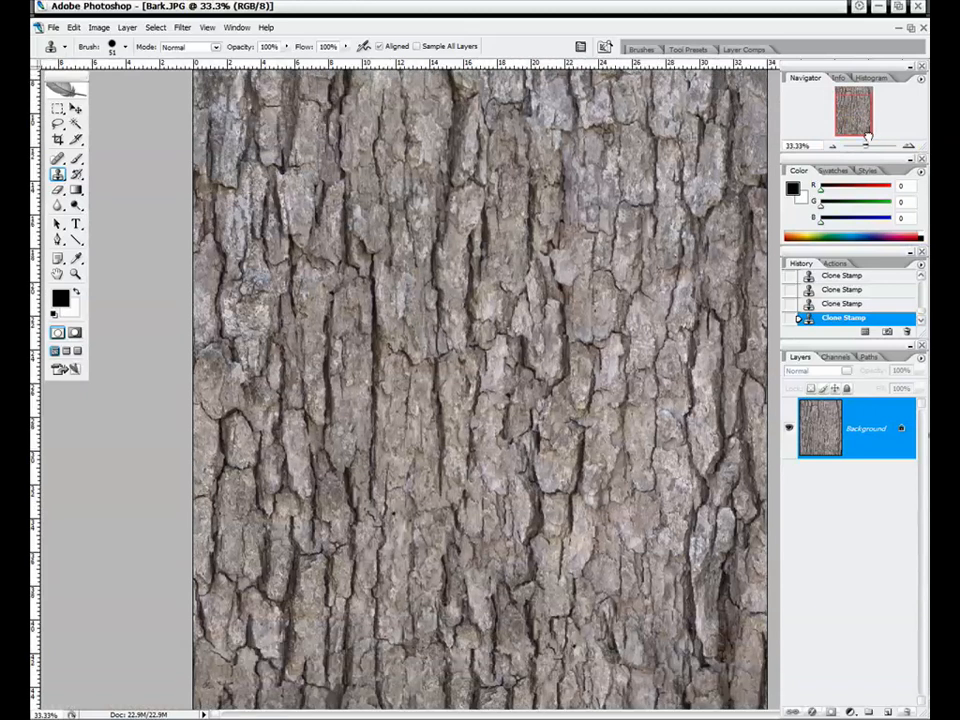
left_click_drag(867, 134, 858, 71)
left_click(832, 146)
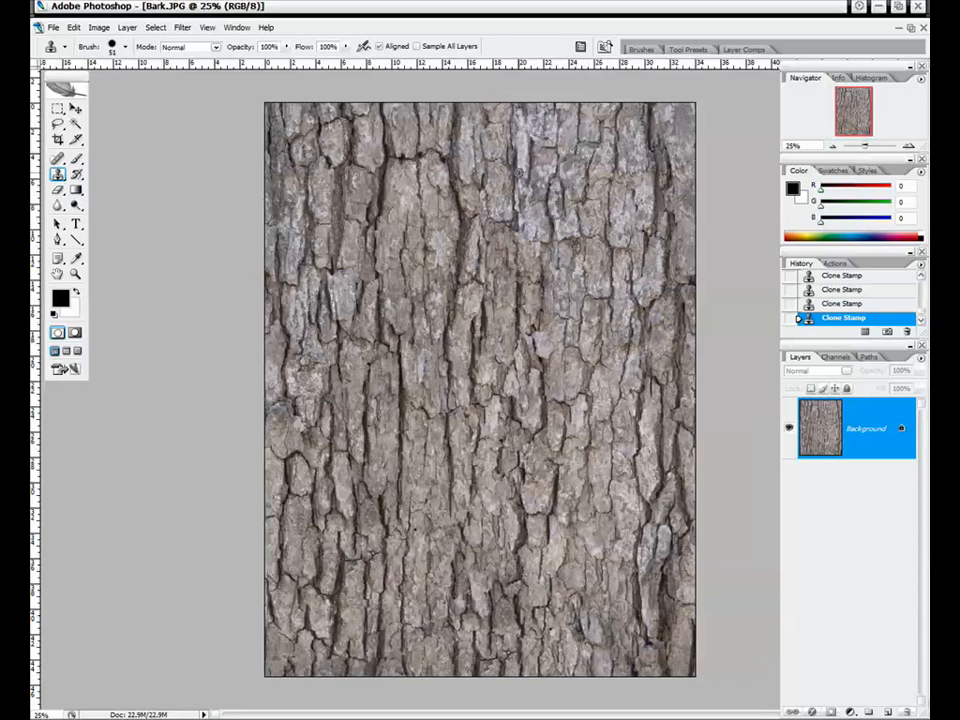
left_click(228, 28)
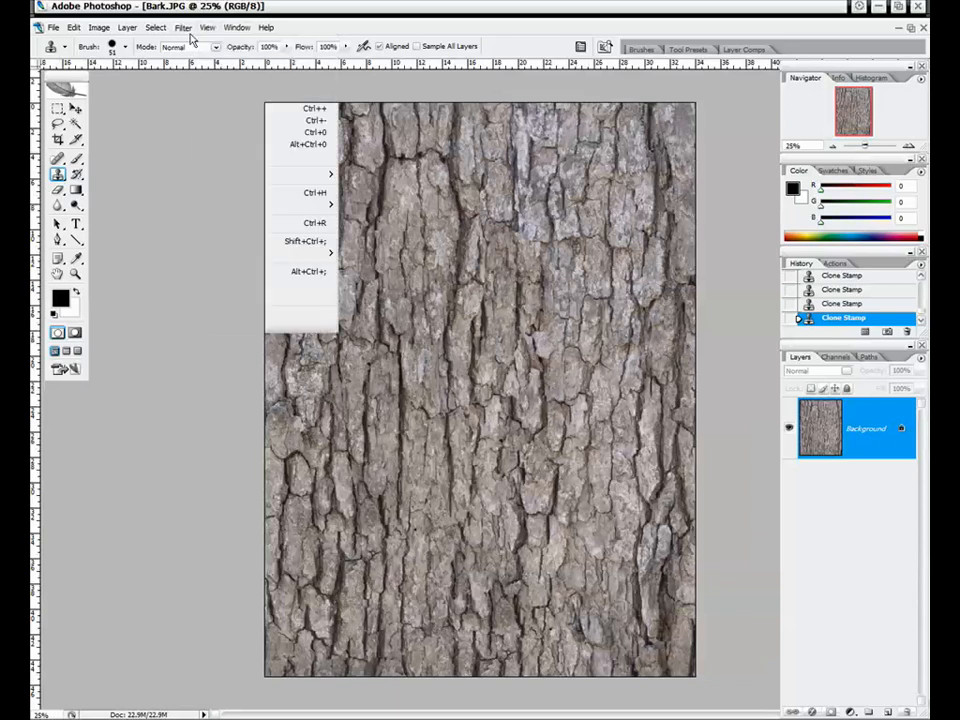
- Offset the bark image +165 pixels horizontally and -1667 pixels vertically with wrap-around edges
mouse_move(183, 27)
mouse_move(232, 270)
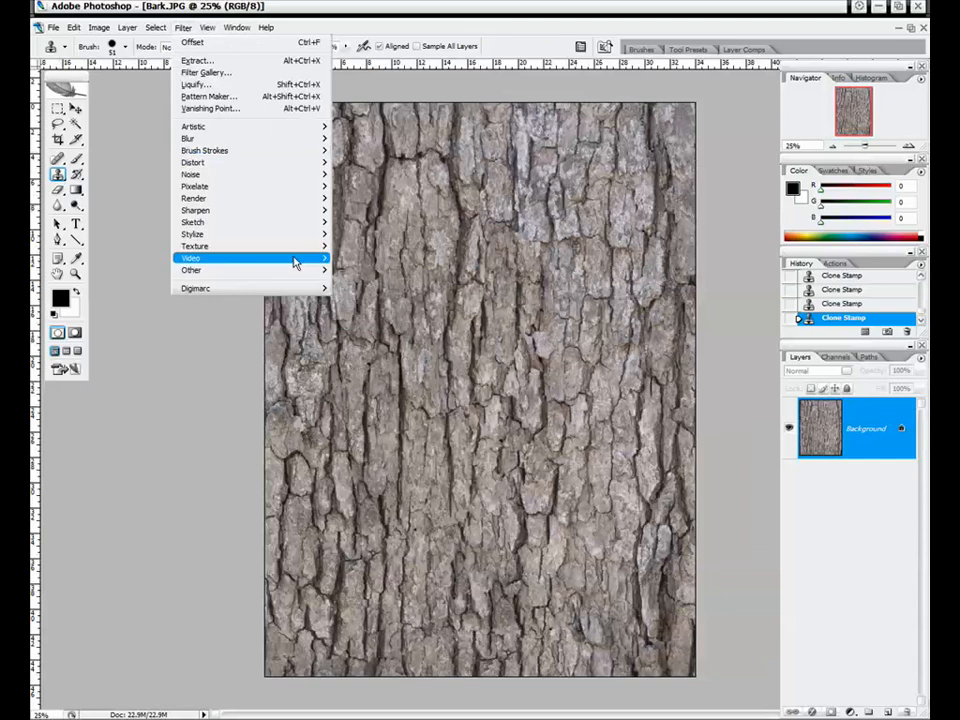
left_click(352, 318)
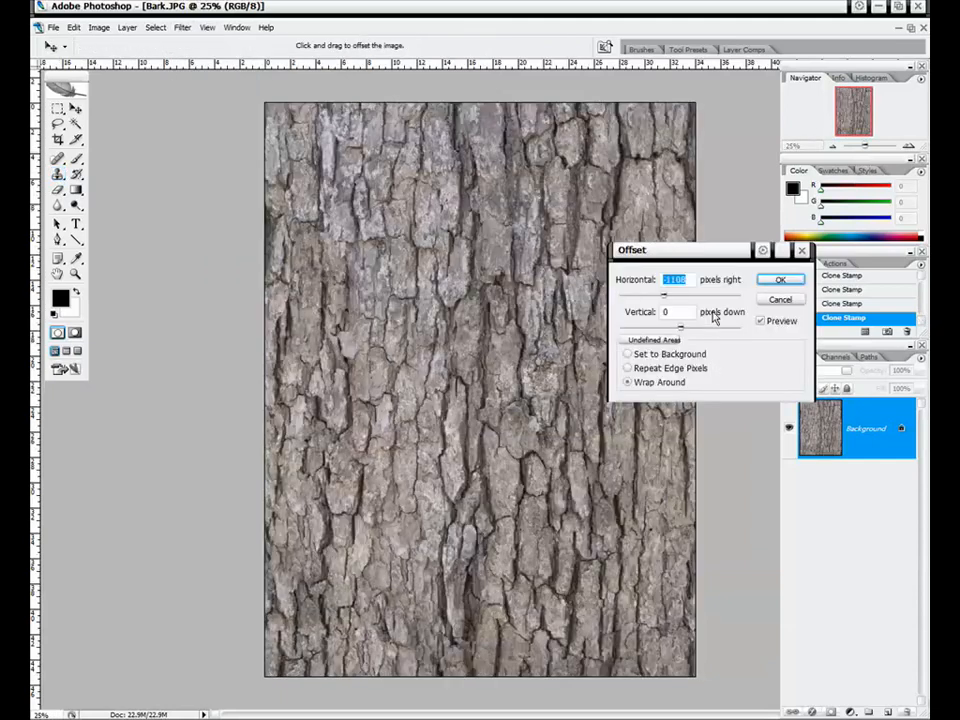
left_click_drag(668, 302, 720, 298)
left_click_drag(717, 300, 700, 299)
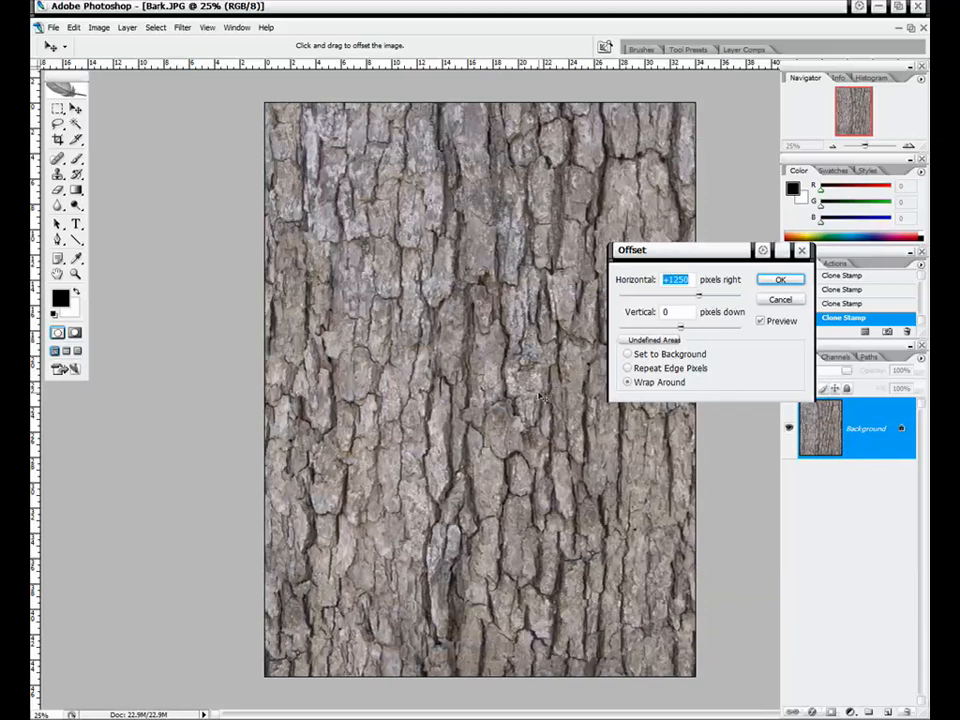
left_click_drag(686, 251, 737, 209)
left_click_drag(740, 258, 748, 255)
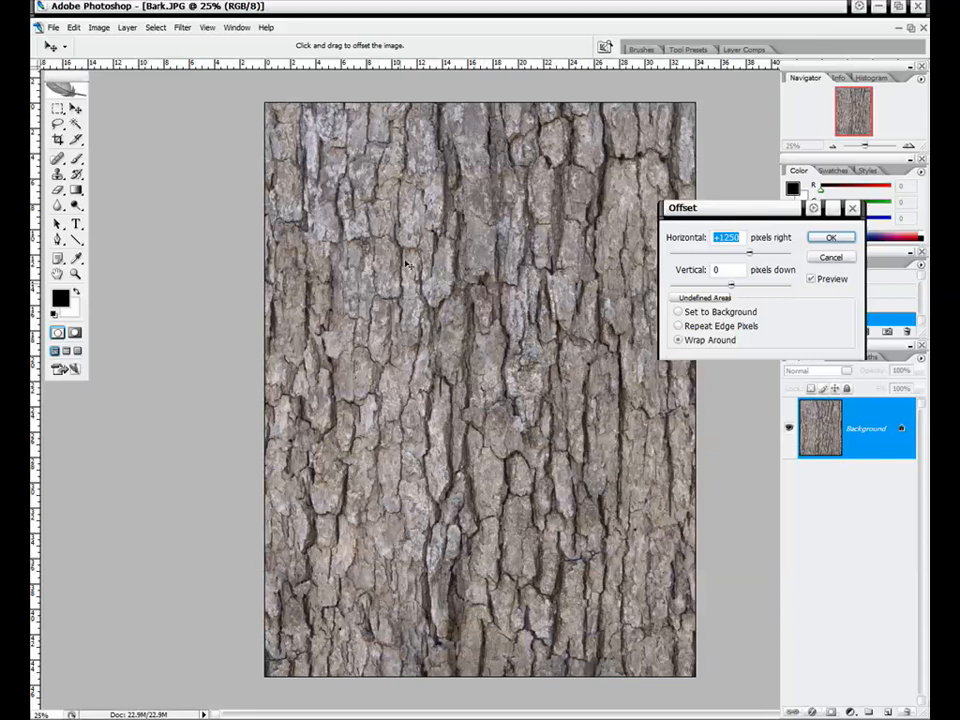
left_click_drag(753, 212, 716, 288)
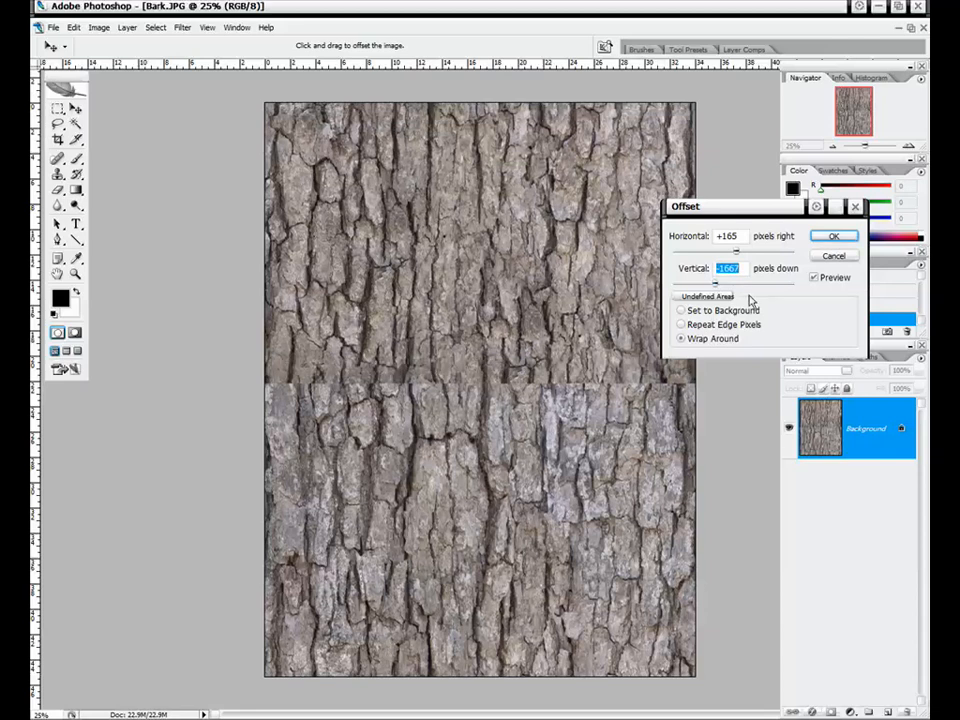
left_click(833, 237)
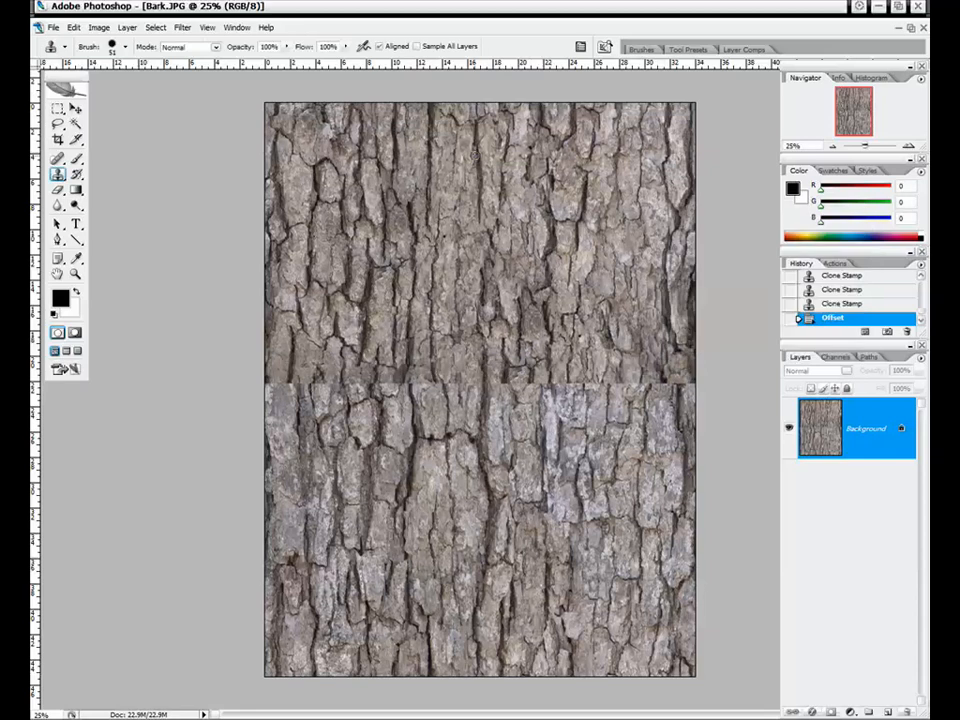
- Examine the horizontal seam across the middle of the image at 33.33% and 50% zoom
left_click(908, 147)
left_click(908, 147)
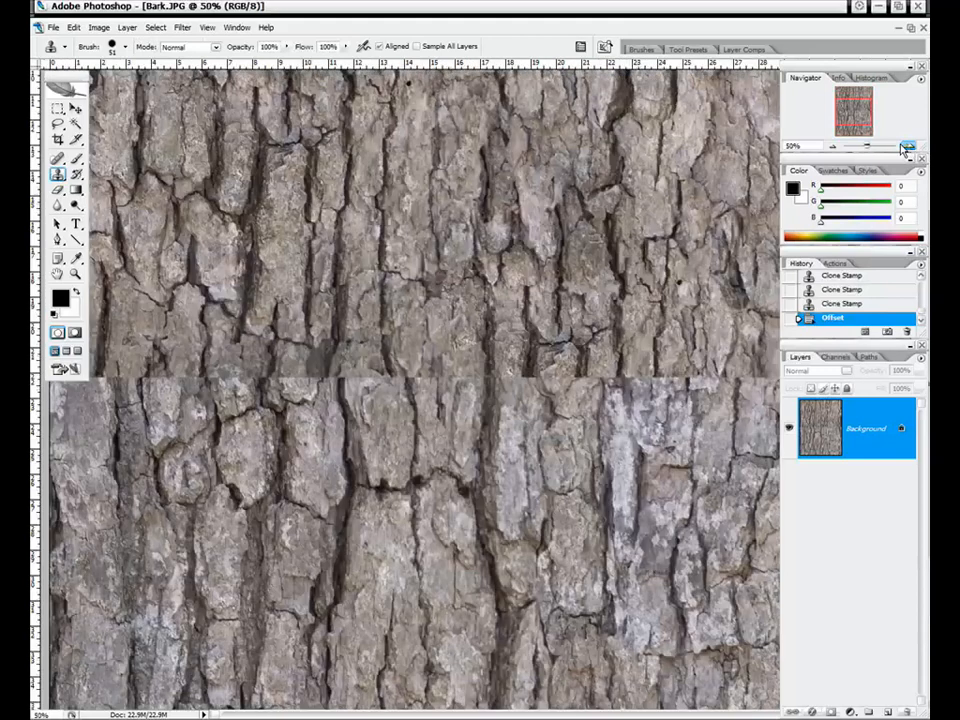
mouse_move(850, 118)
left_mouse_down()
mouse_move(853, 126)
mouse_move(852, 104)
mouse_move(843, 113)
left_mouse_up()
left_click(834, 147)
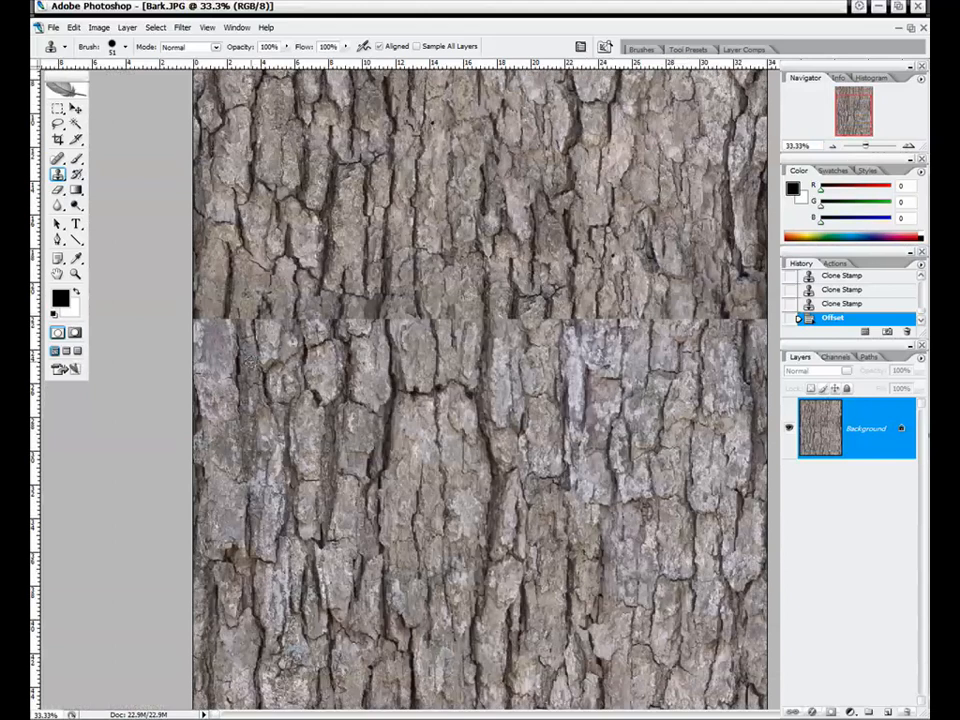
left_click_drag(857, 114, 857, 108)
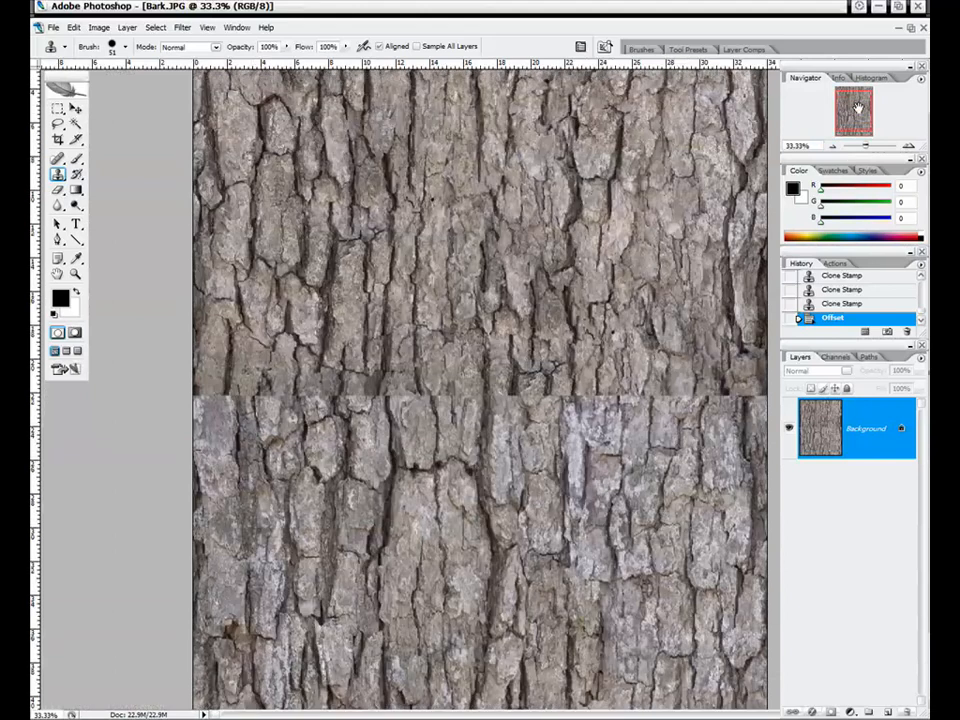
left_click(907, 147)
mouse_move(860, 117)
left_mouse_down()
mouse_move(860, 130)
mouse_move(860, 108)
mouse_move(853, 120)
mouse_move(848, 112)
left_mouse_up()
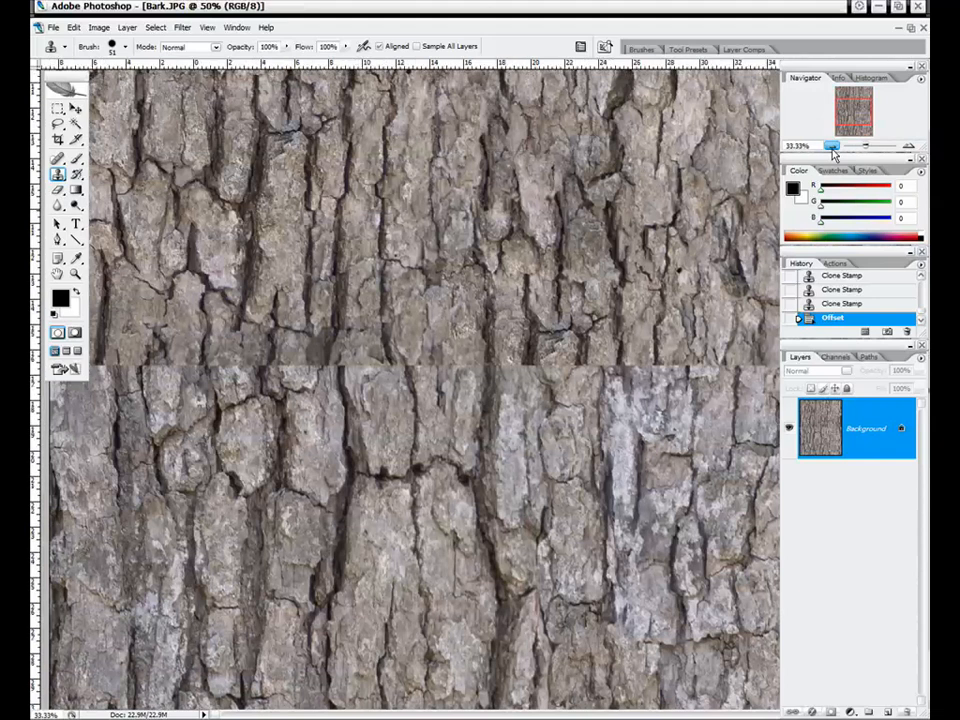
left_click(832, 146)
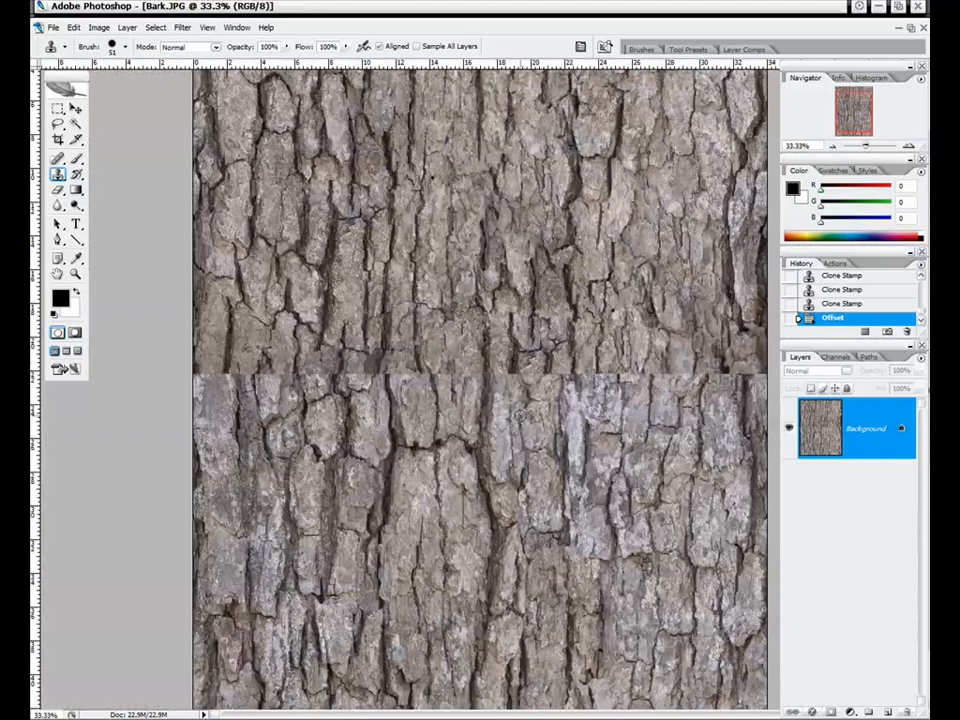
- Set the Clone Stamp brush's master diameter to 65 px
right_click(552, 424)
left_click_drag(569, 419, 572, 417)
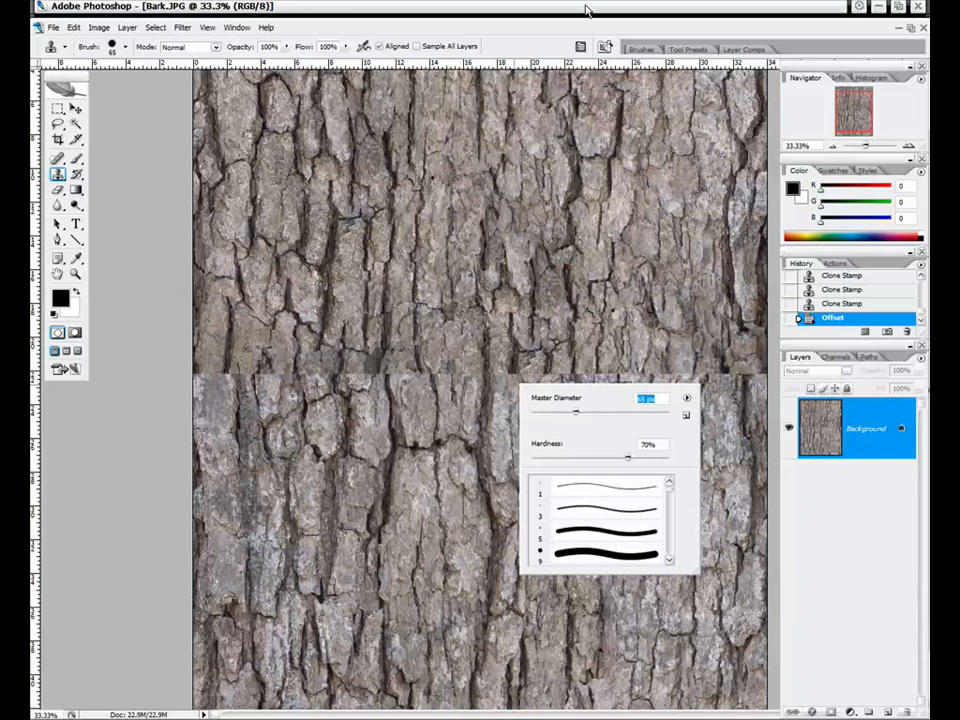
key("Return")
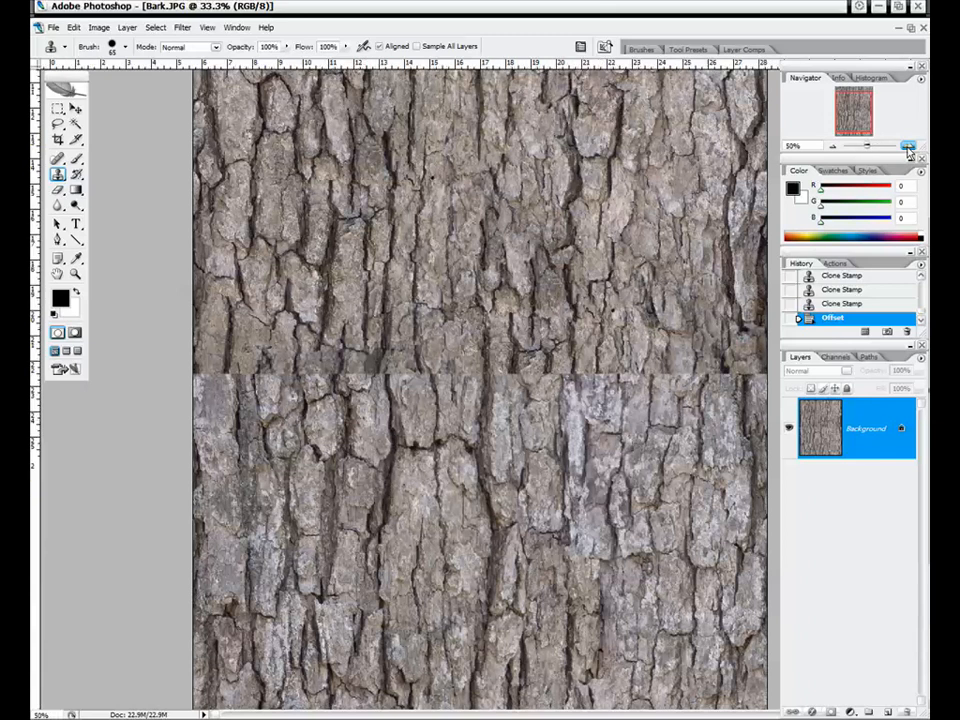
- Clone bark over the horizontal seam at the dark vertical crack near the image's centre, working at 50% zoom
left_click(908, 146)
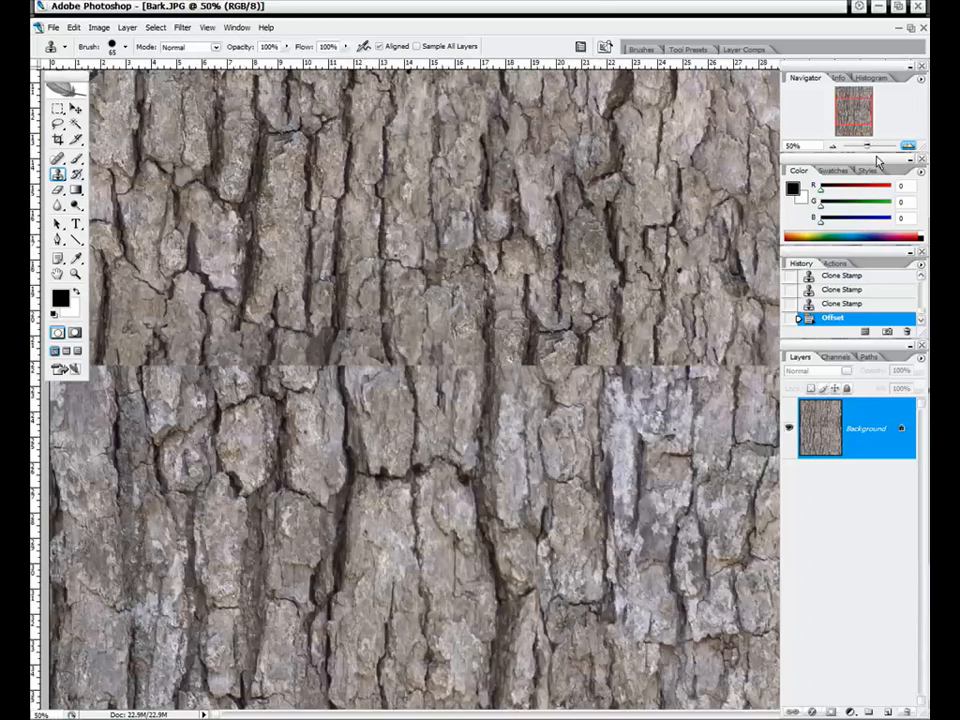
left_click(842, 110)
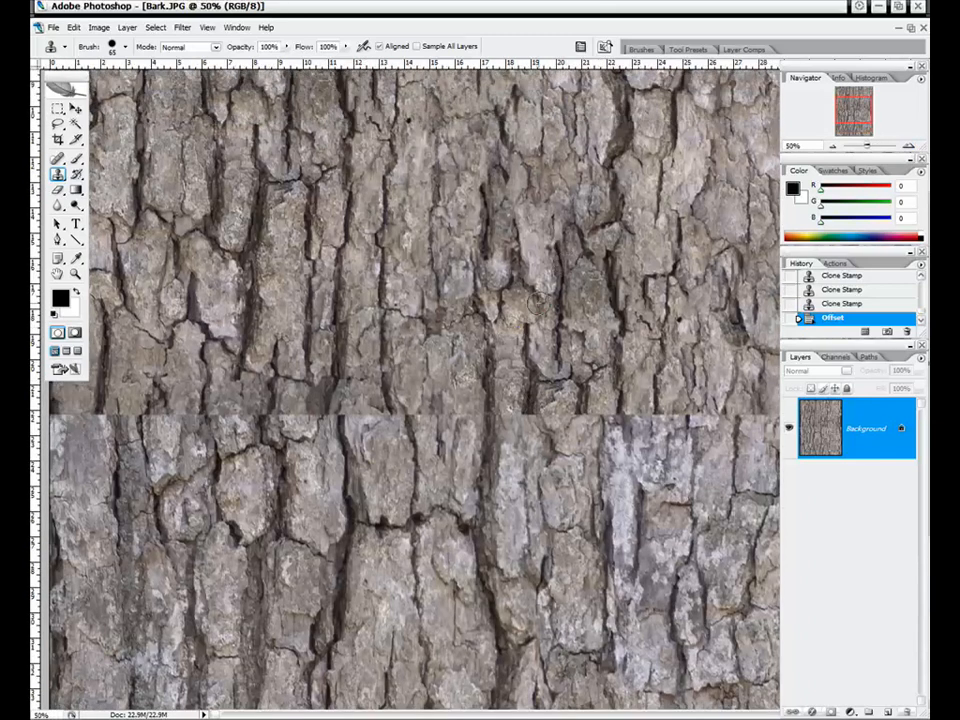
left_click_drag(856, 95, 856, 111)
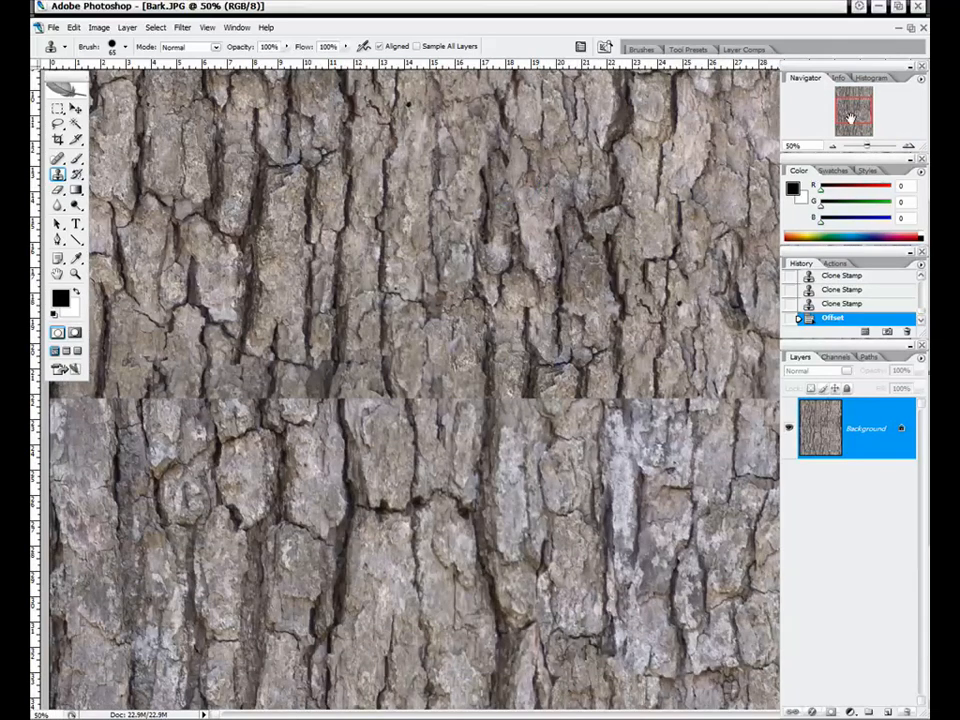
left_click_drag(850, 118, 856, 110)
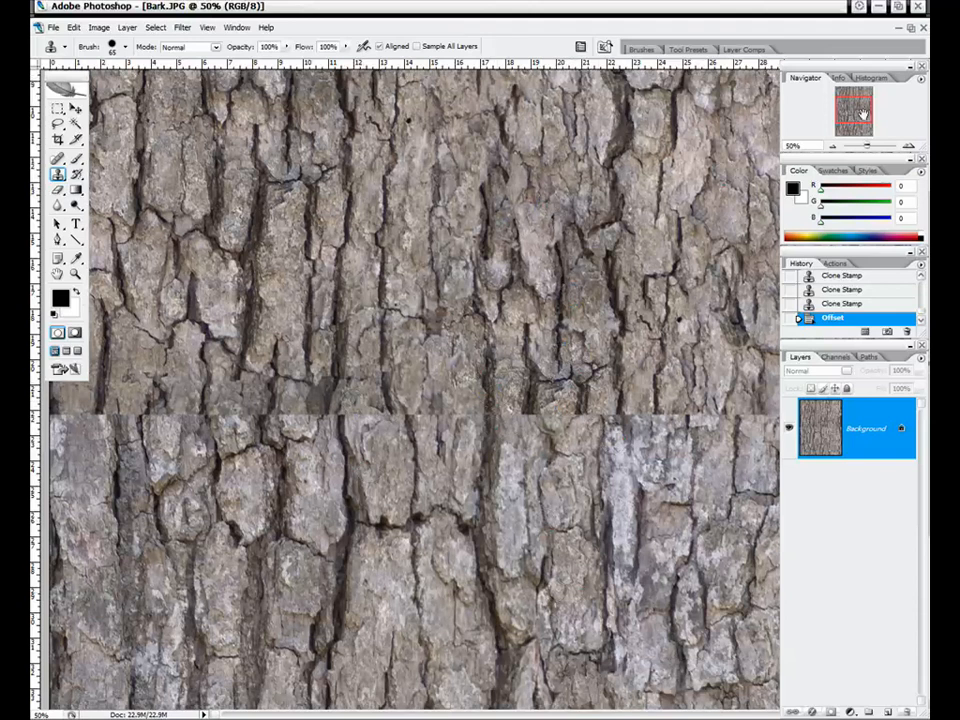
mouse_move(863, 115)
left_mouse_down()
mouse_move(853, 117)
mouse_move(856, 106)
left_mouse_up()
left_click_drag(486, 420, 487, 431)
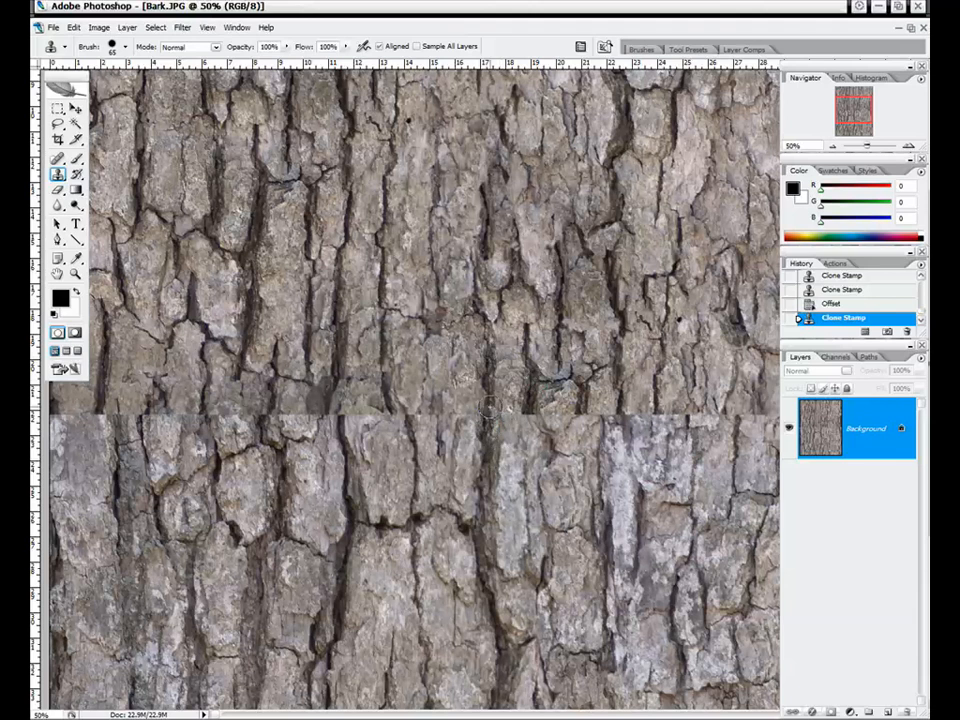
left_click(491, 408)
- Set the Clone Stamp brush's hardness to 53% and clone bark over the seam just right of the central crack
right_click(580, 398)
left_click_drag(688, 467, 667, 470)
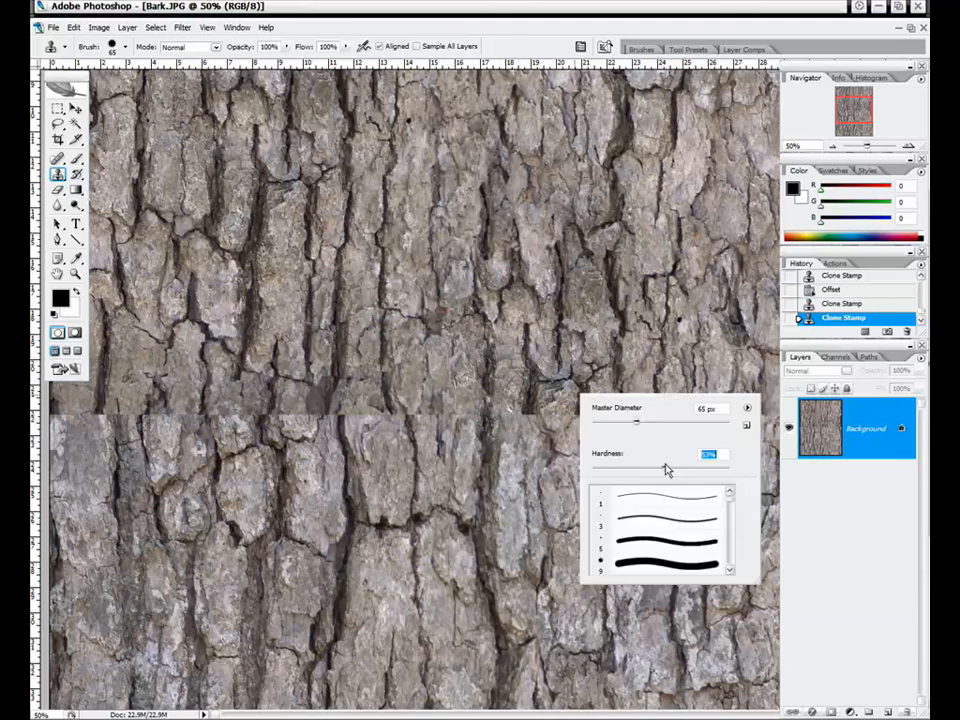
key("Return")
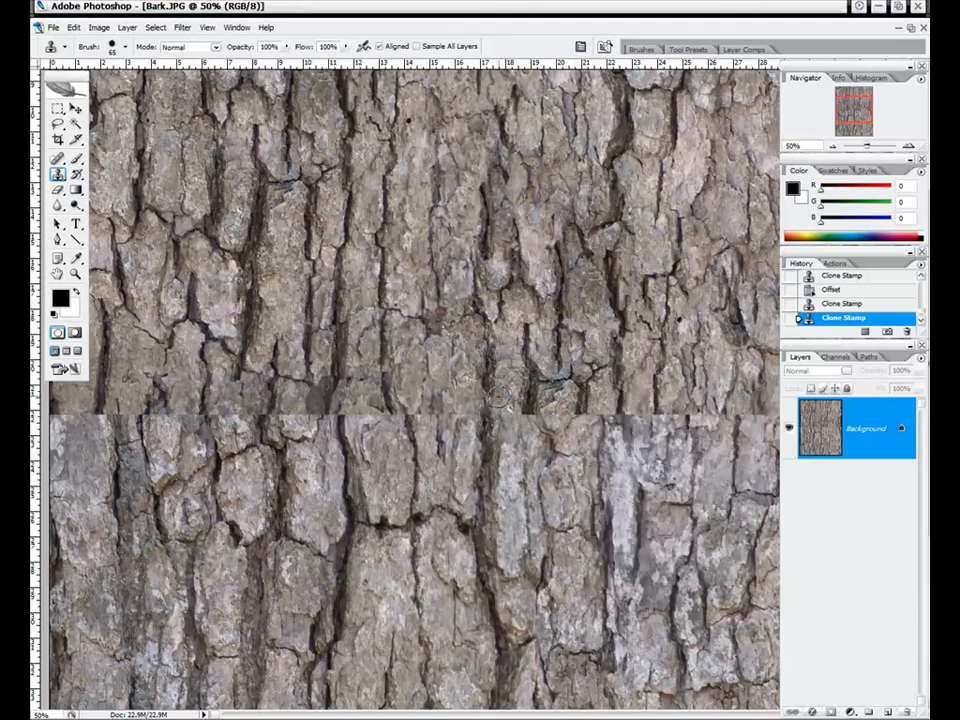
left_click(374, 302)
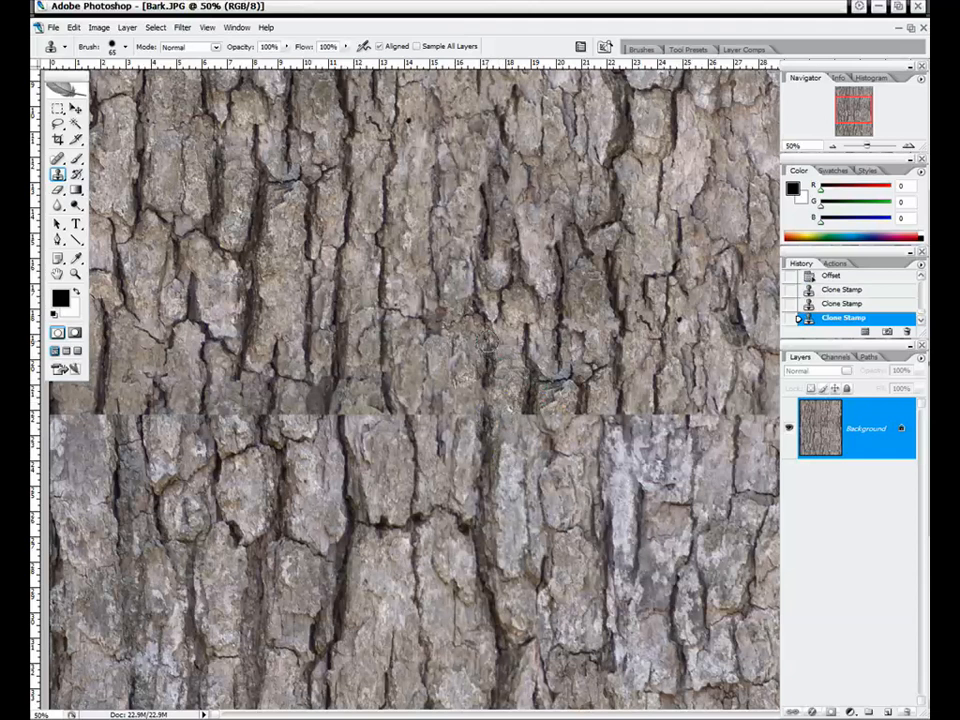
left_click(520, 405)
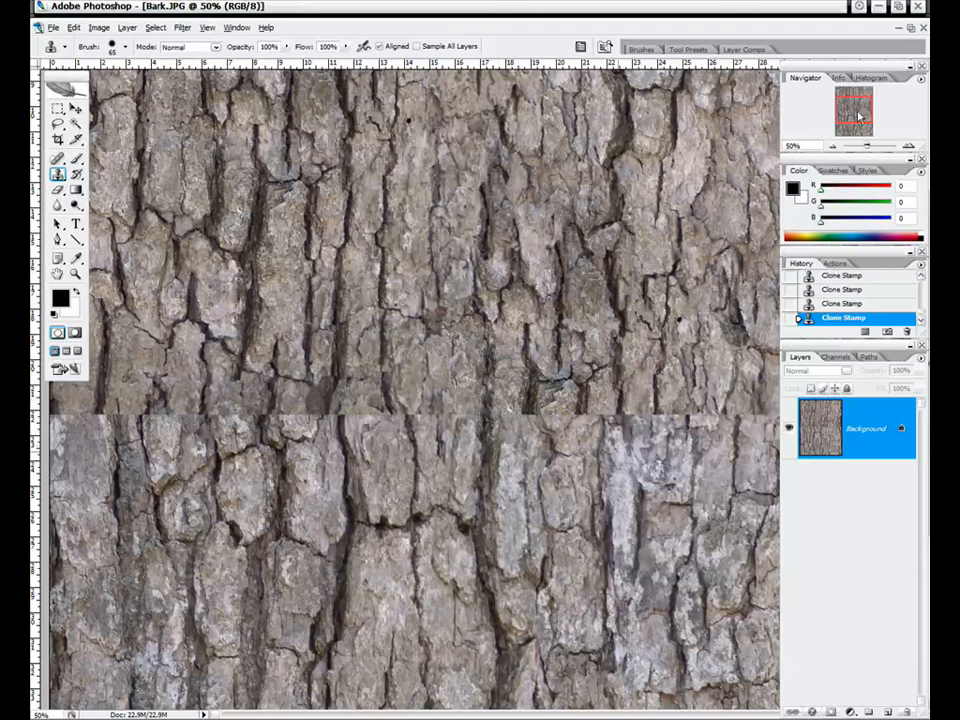
scroll(646, 89, "down", 3)
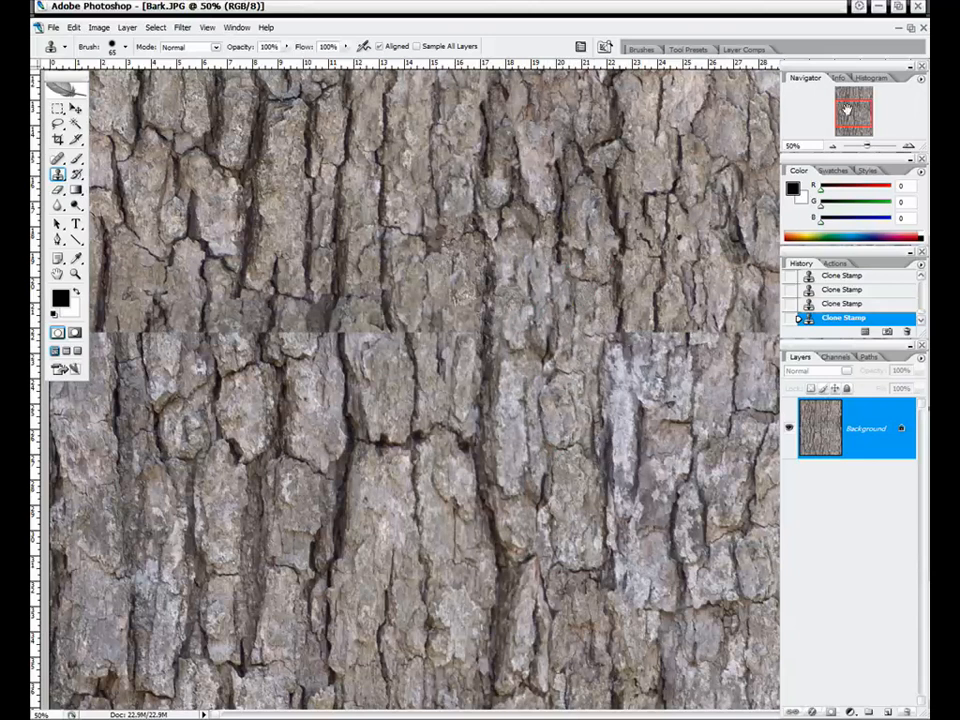
- Clone bark pieces and cracks over the seam above the wide bark plate left of the central crack
left_click_drag(846, 110, 864, 108)
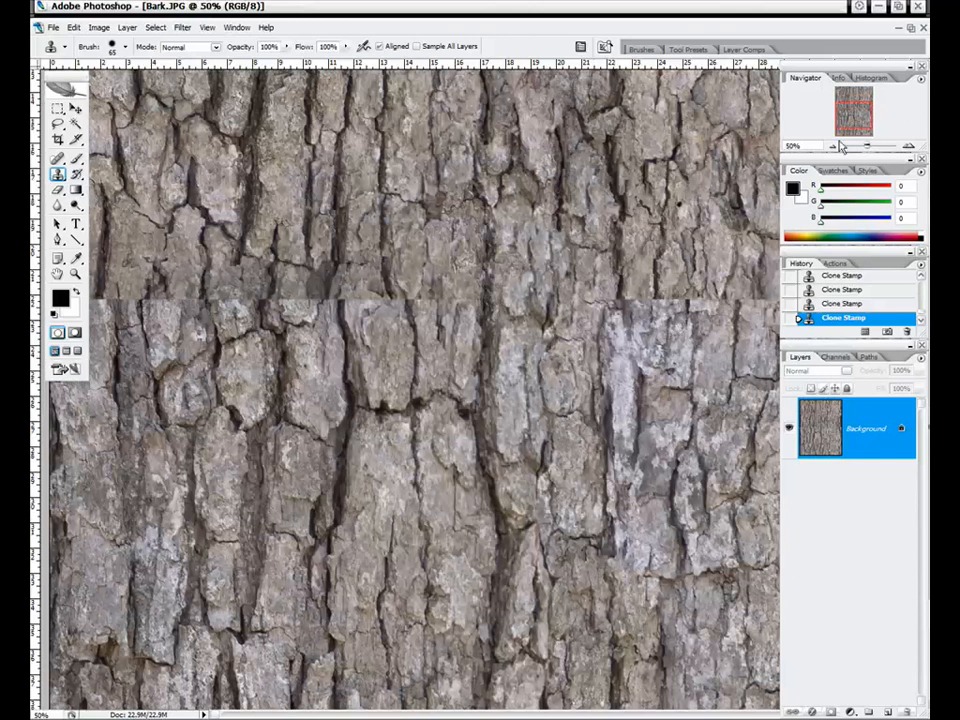
mouse_move(862, 124)
left_mouse_down()
mouse_move(853, 108)
mouse_move(849, 116)
left_mouse_up()
left_click_drag(848, 119, 849, 112)
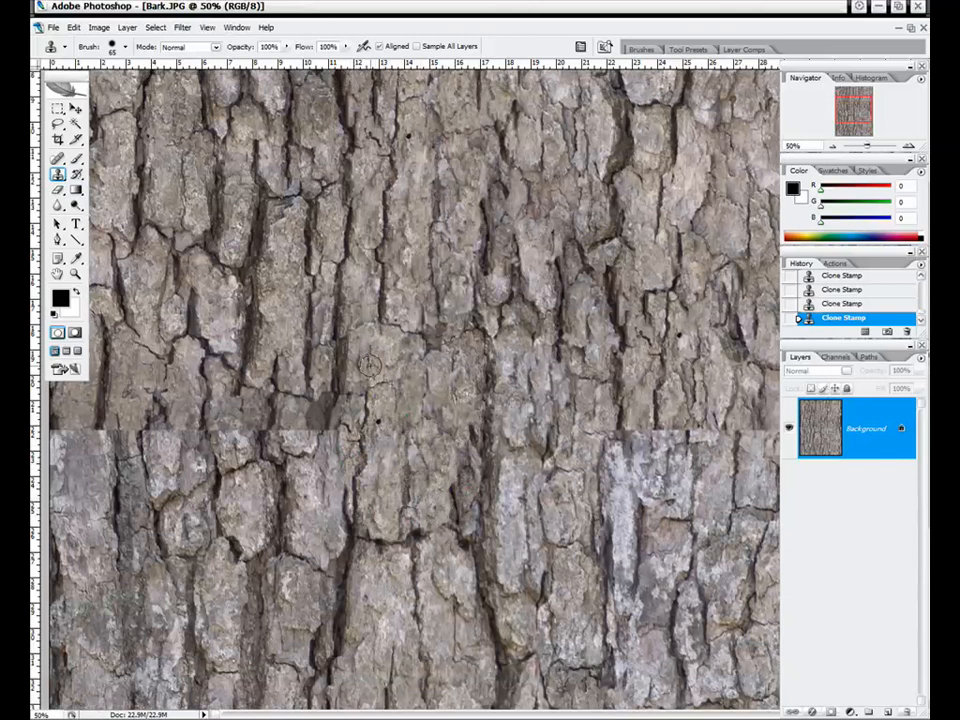
- Extend the cloned bark and dark cracks over the next stretch of the horizontal seam toward the image's left side
left_click_drag(855, 96, 855, 103)
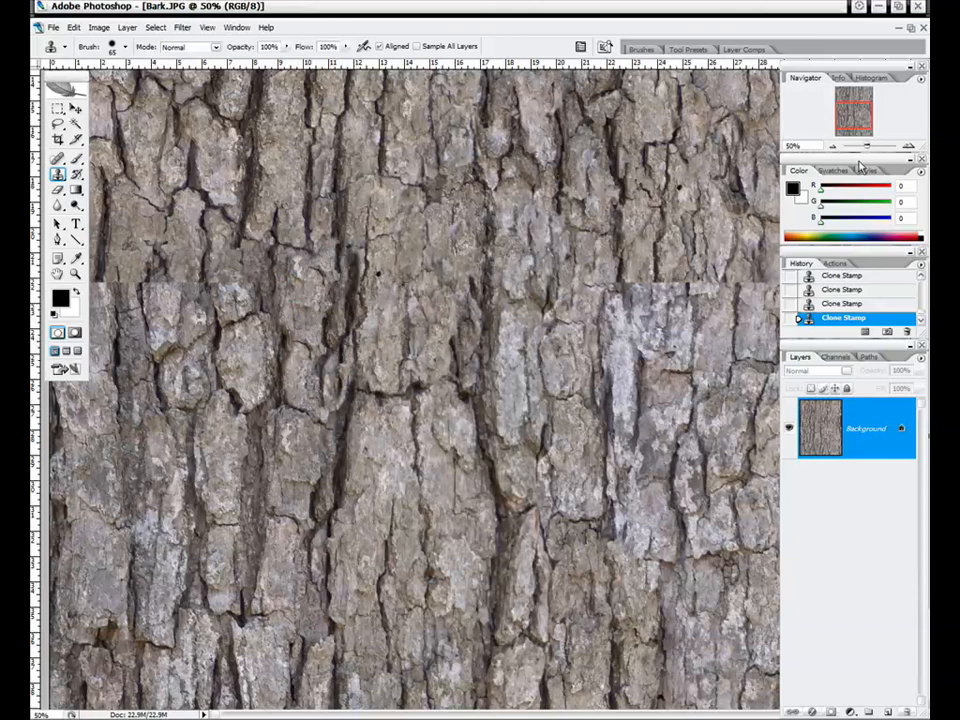
left_click_drag(854, 123, 853, 112)
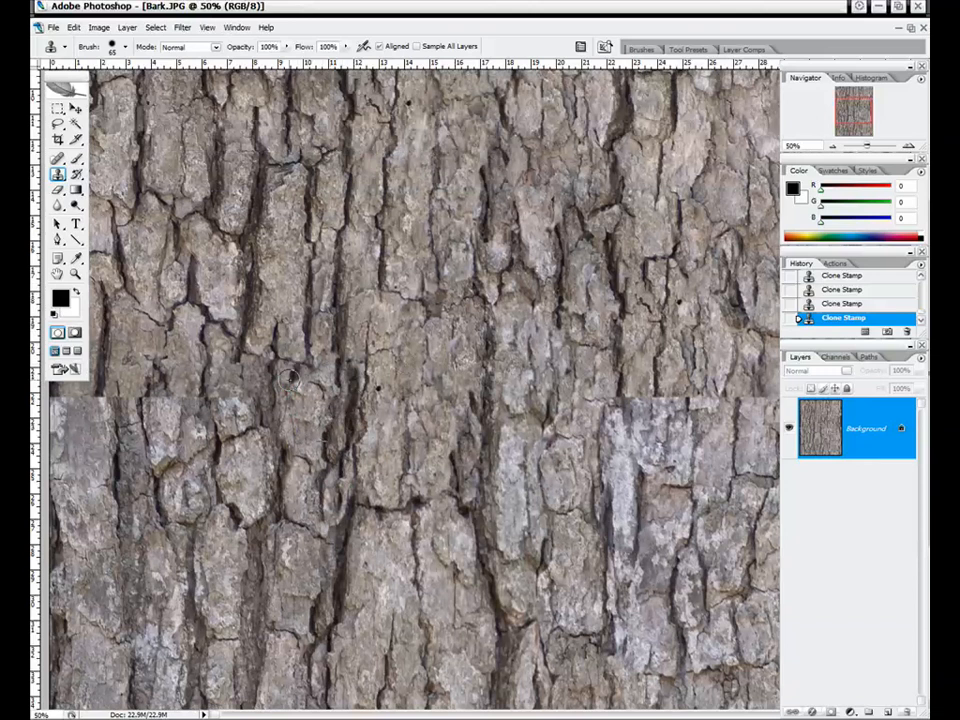
left_click_drag(853, 112, 853, 114)
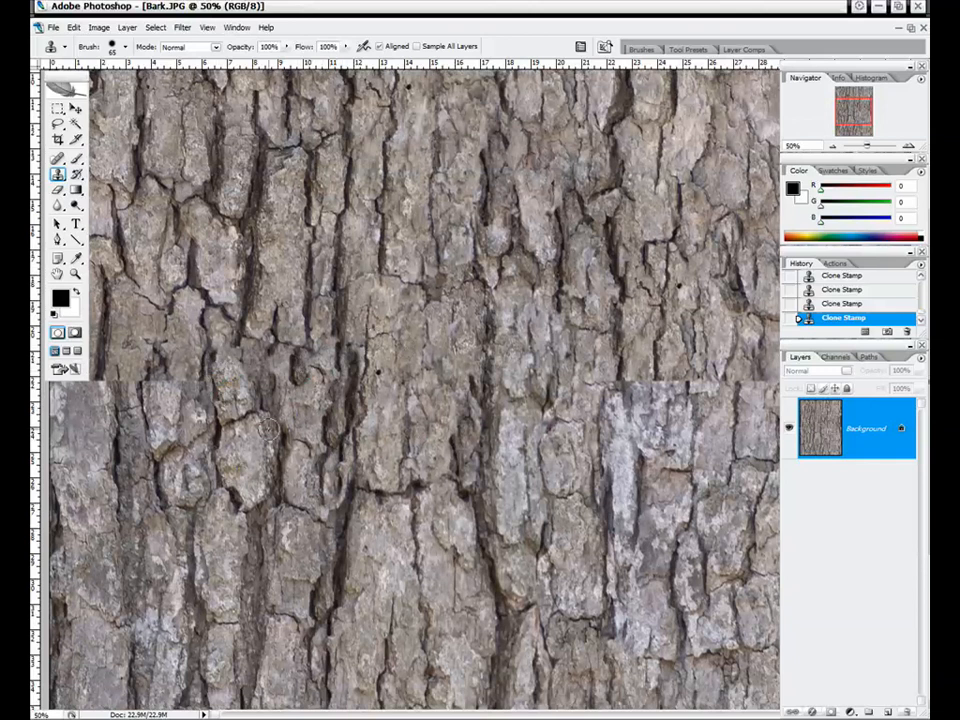
- Clone a rounded bark piece with its surrounding cracks just above the seam in the left part of the image
mouse_move(176, 393)
left_mouse_down()
mouse_move(172, 342)
mouse_move(176, 366)
mouse_move(181, 333)
mouse_move(193, 373)
mouse_move(200, 336)
mouse_move(190, 427)
mouse_move(197, 316)
left_mouse_up()
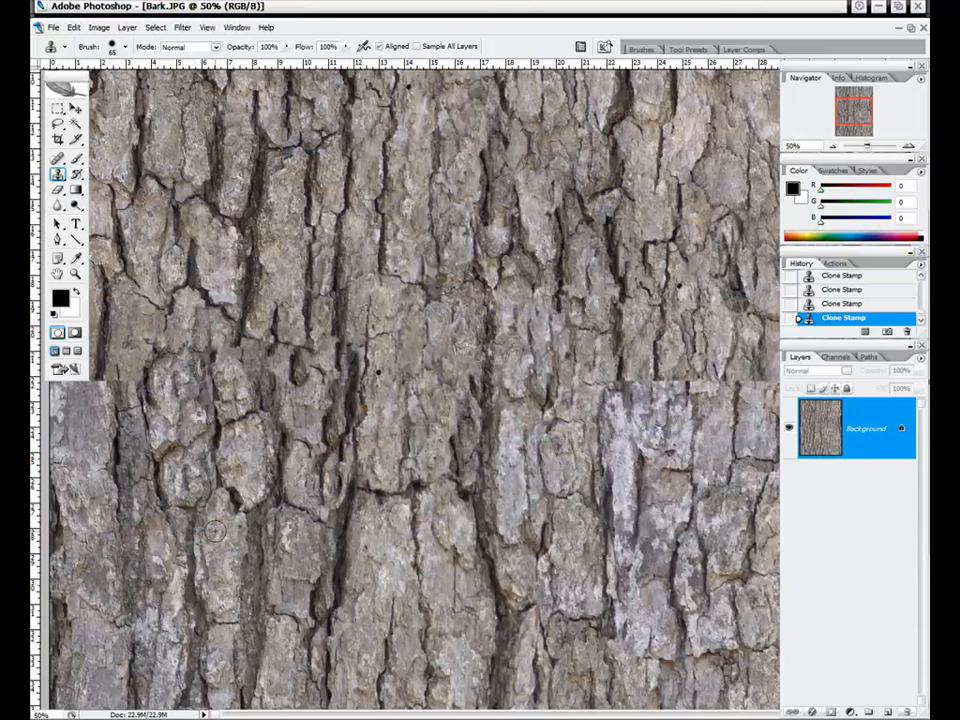
mouse_move(193, 350)
left_mouse_down()
mouse_move(142, 258)
mouse_move(143, 236)
mouse_move(111, 282)
left_mouse_up()
left_click_drag(206, 310, 205, 339)
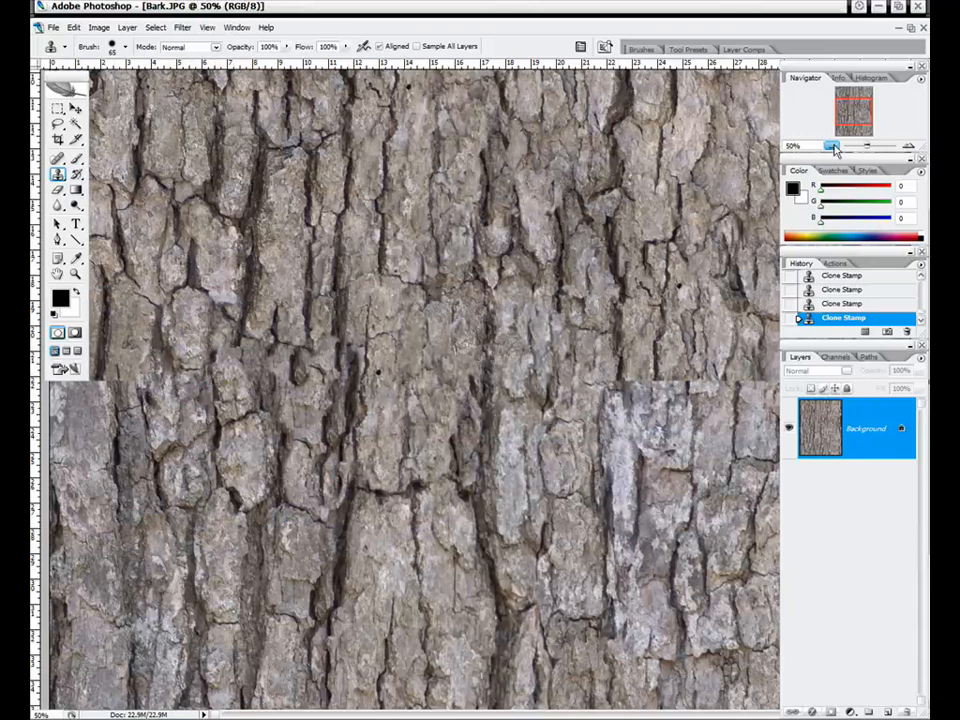
- Examine the partly cloned horizontal seam up close and in the whole image at 25% zoom
key("ctrl+minus")
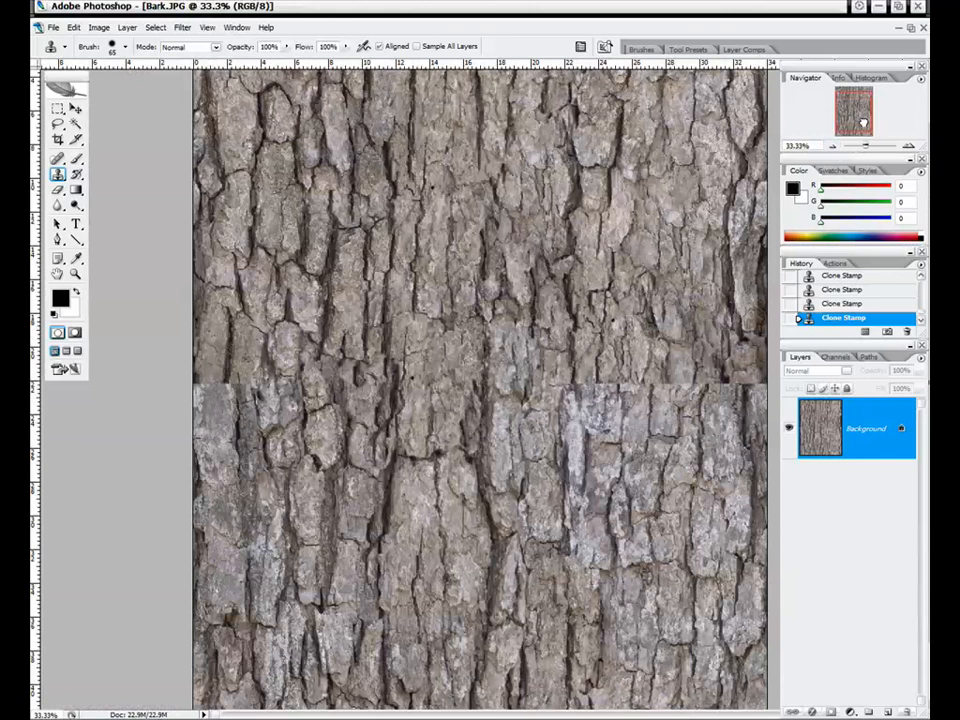
left_click_drag(862, 122, 857, 107)
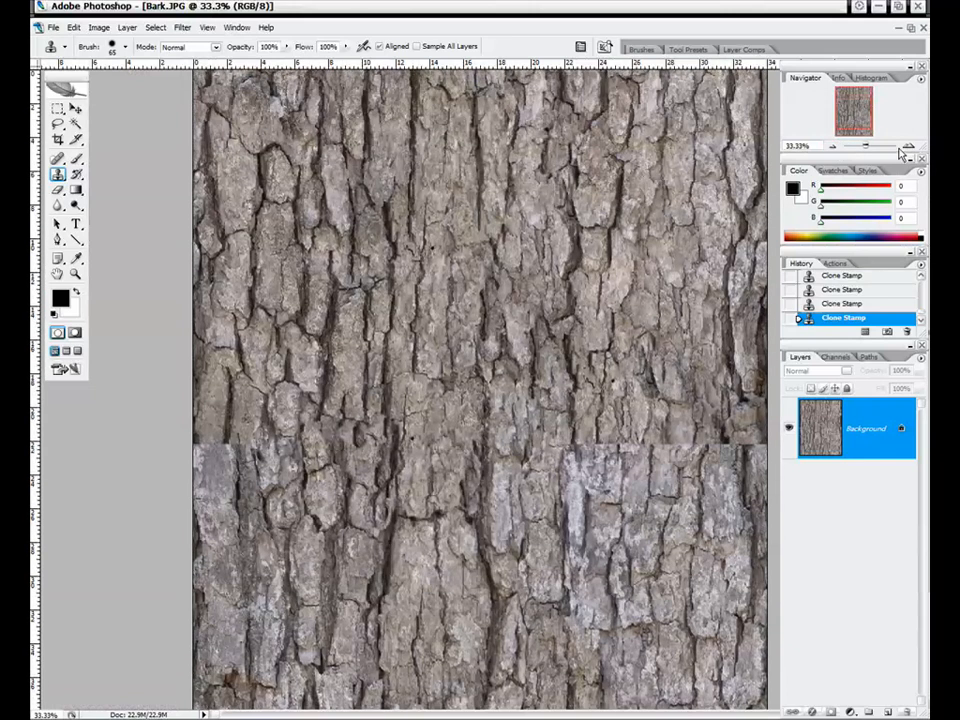
left_click(908, 146)
left_click(908, 146)
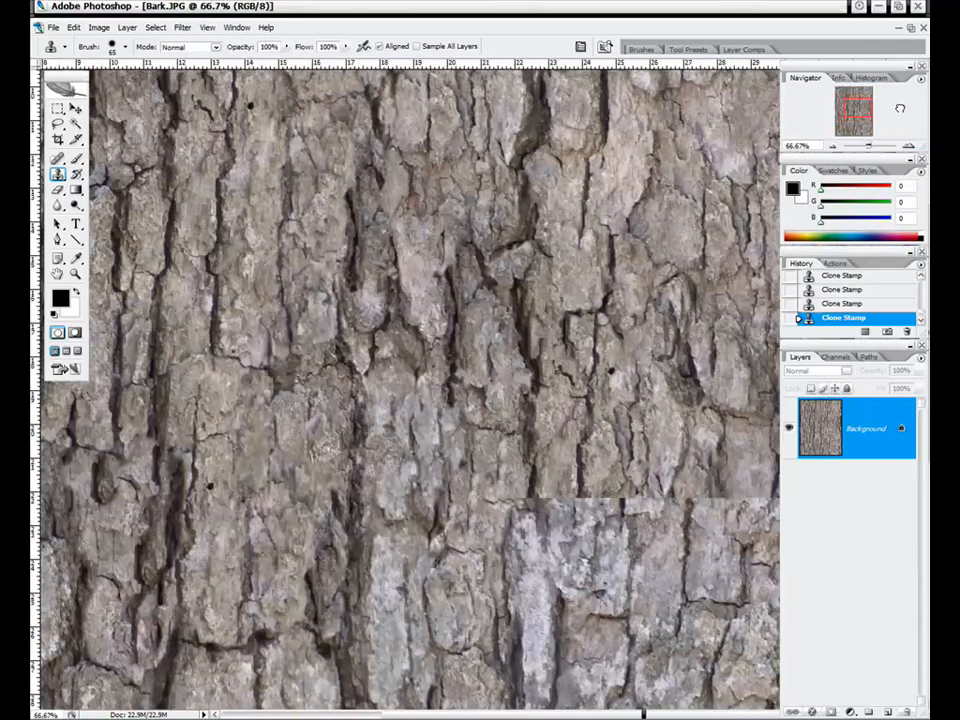
left_click_drag(899, 108, 851, 118)
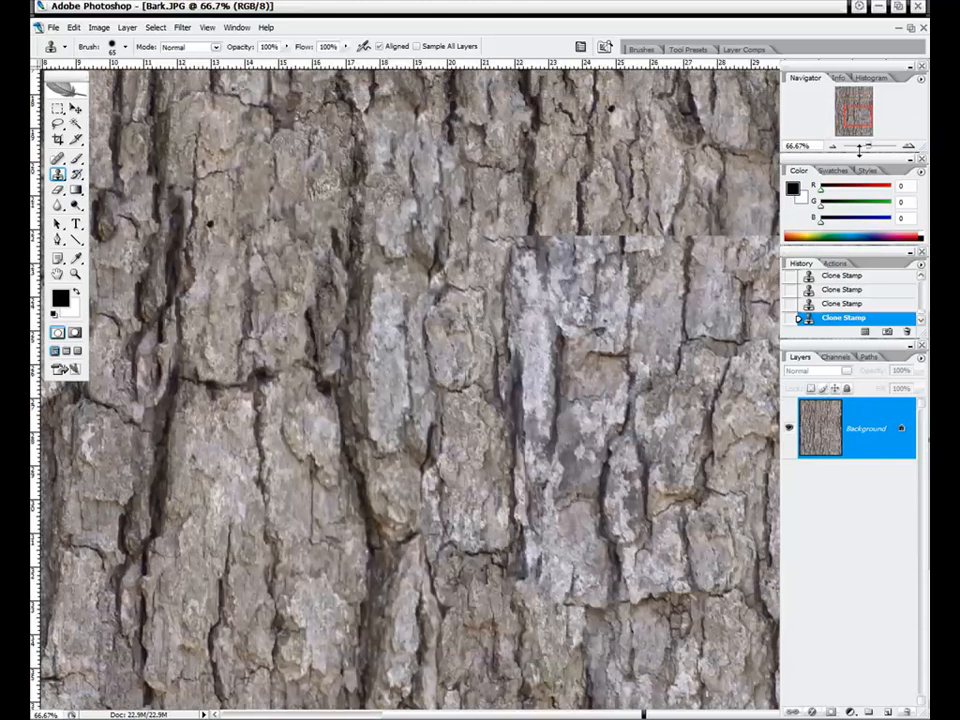
left_click(834, 147)
left_click(834, 147)
left_click(834, 147)
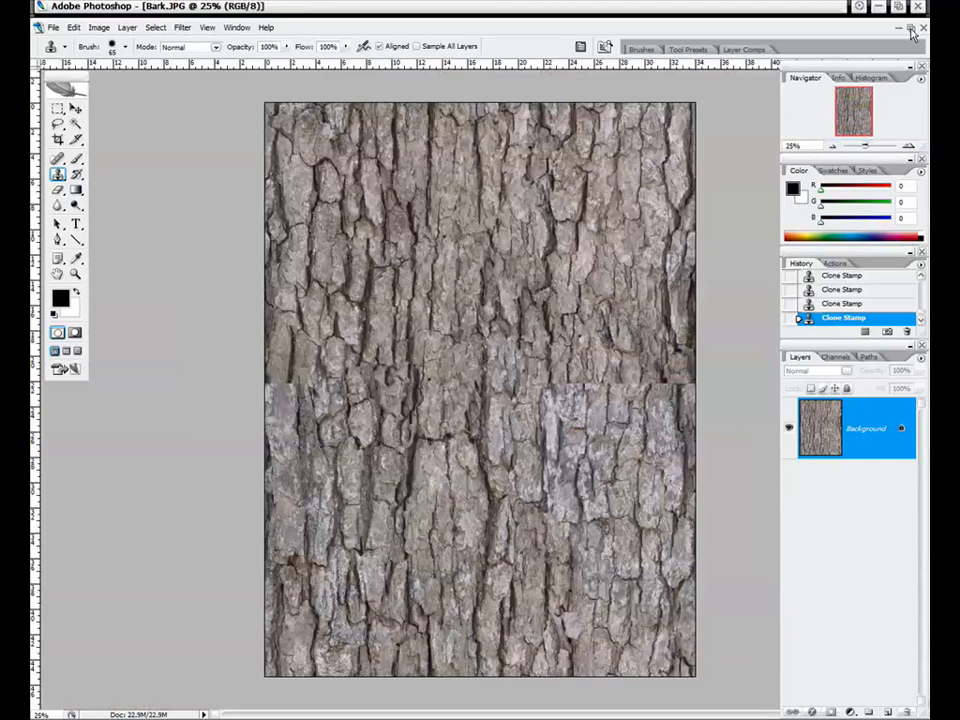
- Put the bark image in a floating window and set the Clone Stamp brush diameter to 88 px
left_click(910, 29)
left_click_drag(593, 79, 545, 88)
left_click(908, 146)
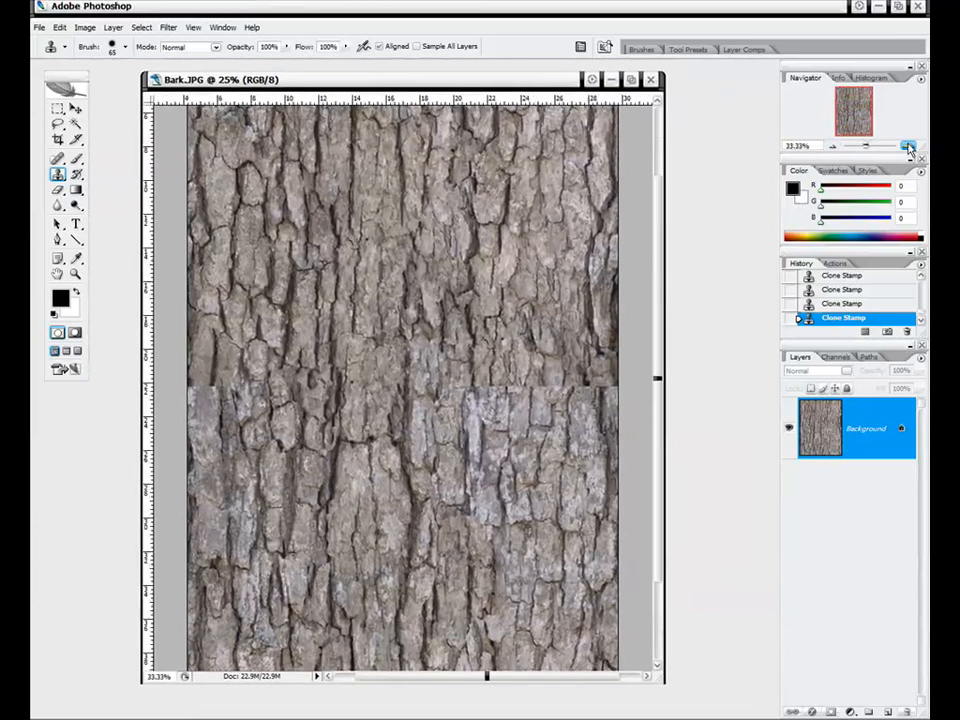
left_click(908, 146)
left_click(908, 146)
left_click(908, 146)
mouse_move(853, 113)
left_mouse_down()
mouse_move(873, 116)
mouse_move(862, 121)
left_mouse_up()
left_click(832, 146)
left_click(832, 146)
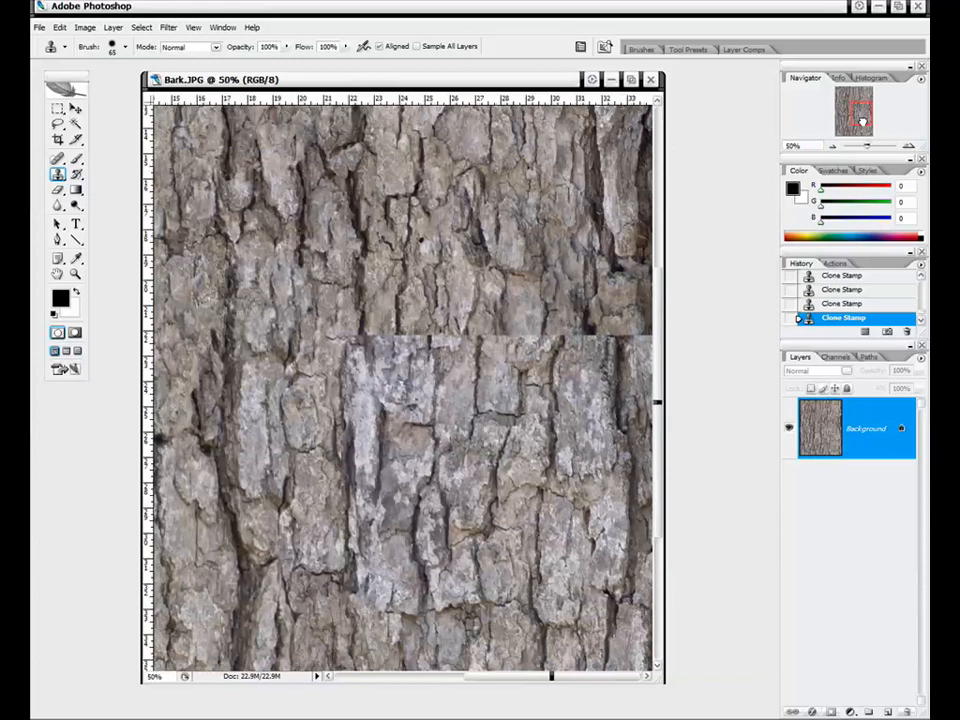
right_click(572, 476)
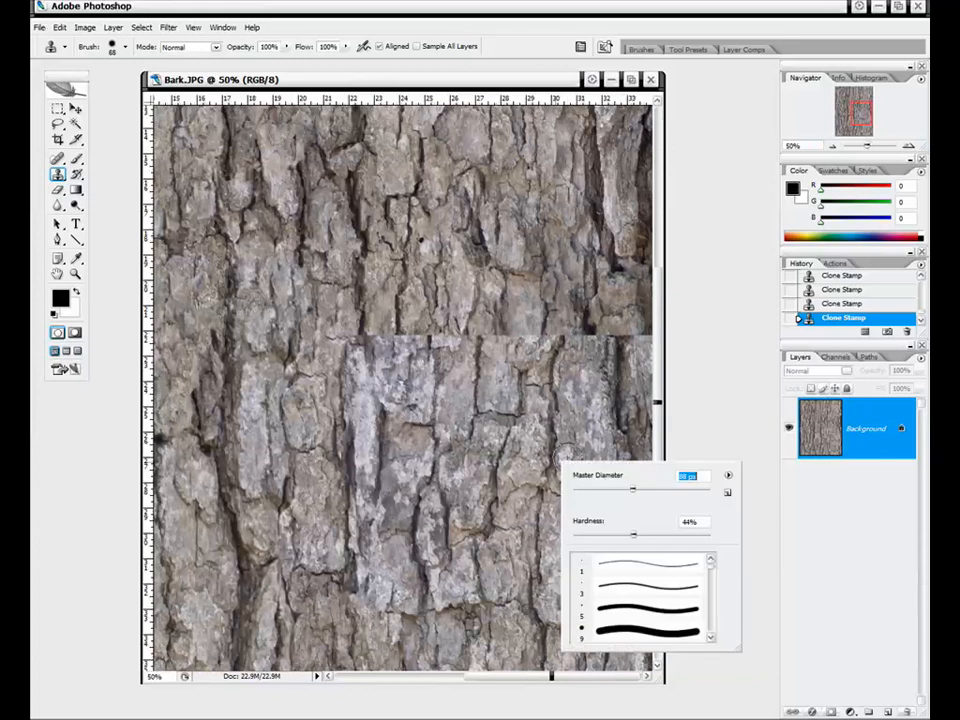
key("Return")
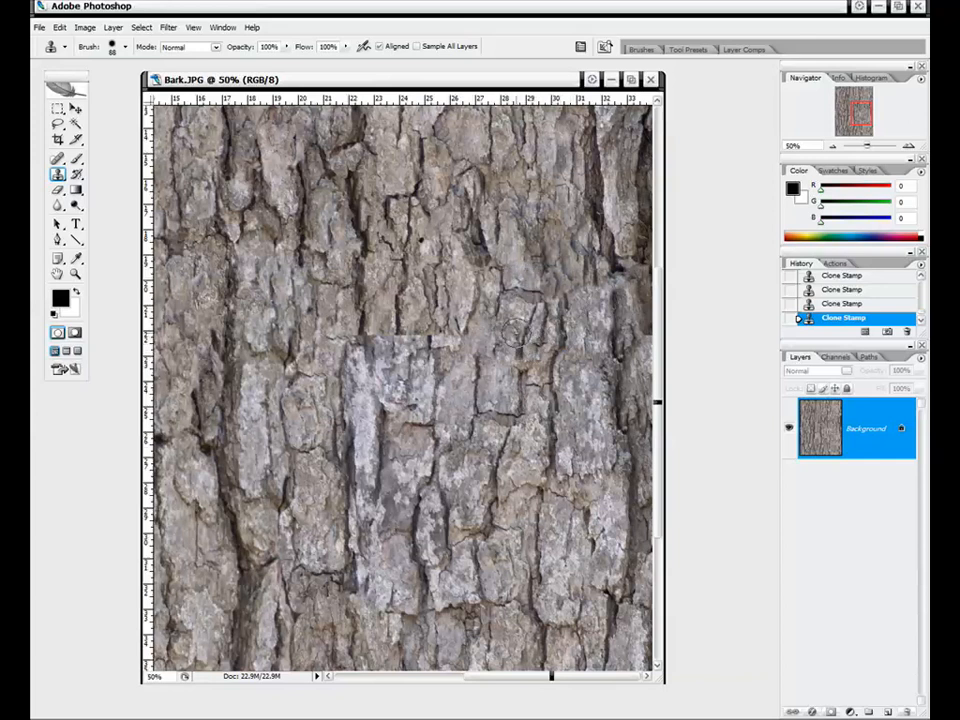
- Clone bark pieces and cracks over the right half of the horizontal seam, including the stretch above the pale bark plate
mouse_move(512, 333)
left_mouse_down()
mouse_move(476, 342)
mouse_move(498, 280)
left_mouse_up()
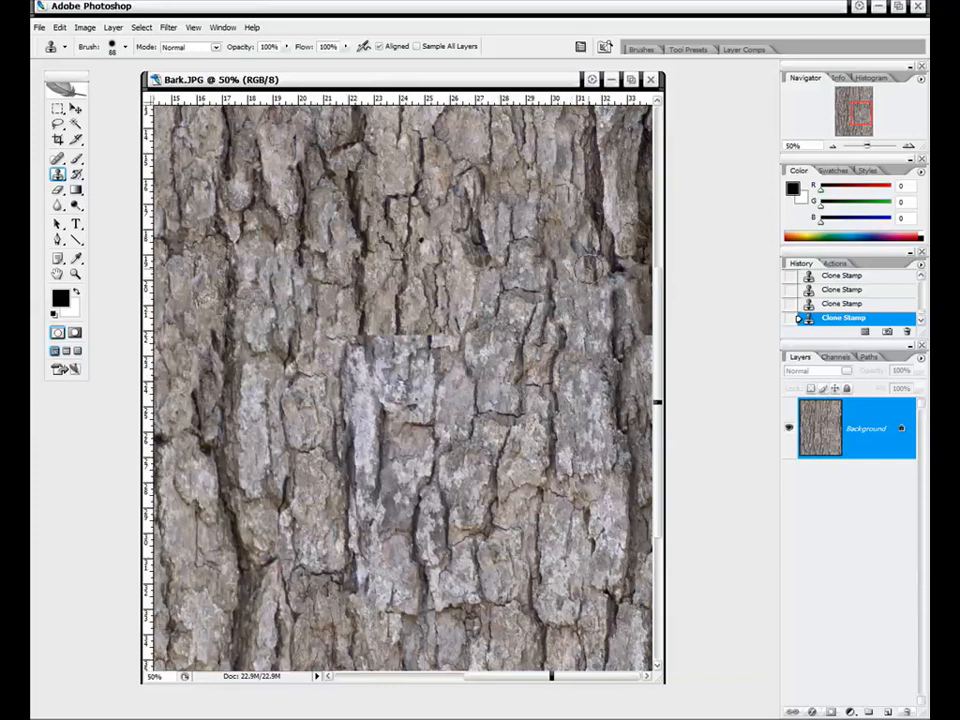
left_click_drag(562, 243, 558, 260)
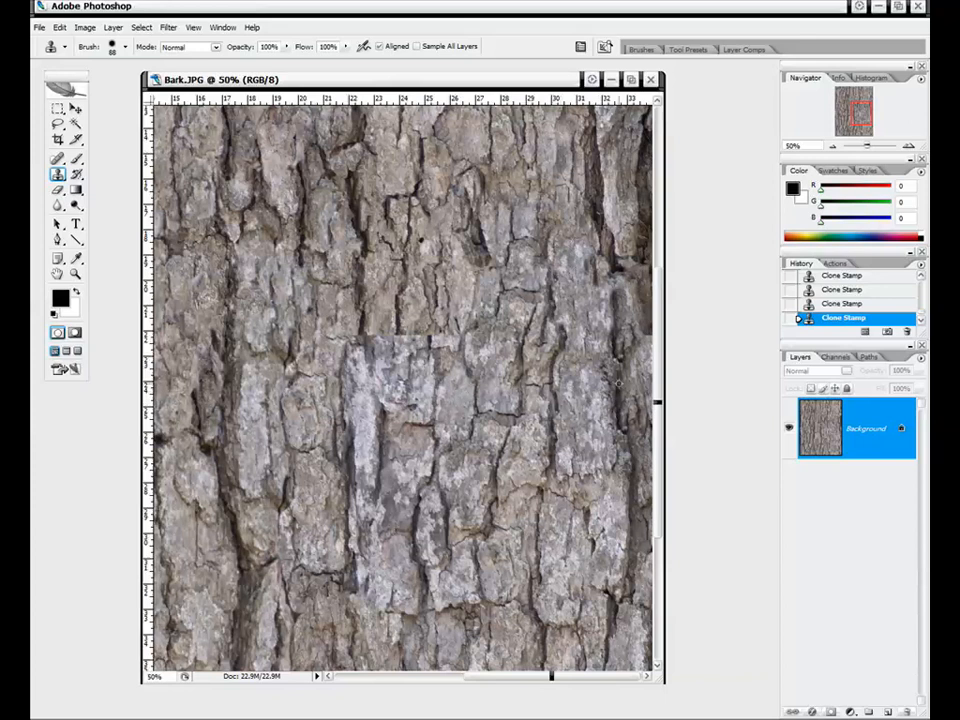
mouse_move(610, 286)
left_mouse_down()
mouse_move(594, 234)
mouse_move(591, 290)
left_mouse_up()
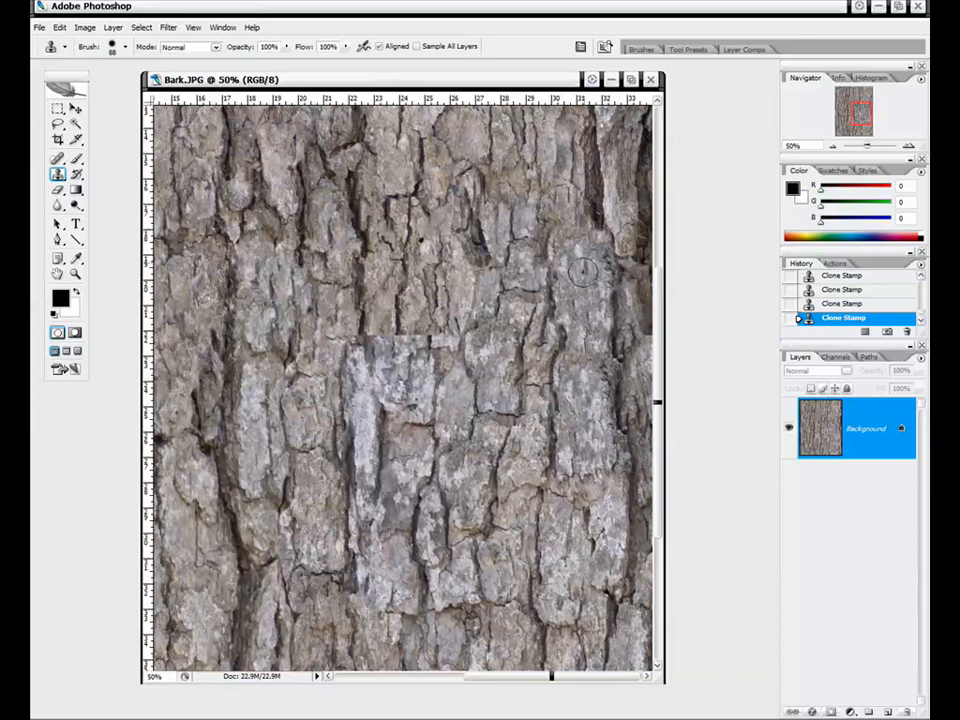
mouse_move(598, 230)
left_mouse_down()
mouse_move(573, 258)
mouse_move(557, 246)
left_mouse_up()
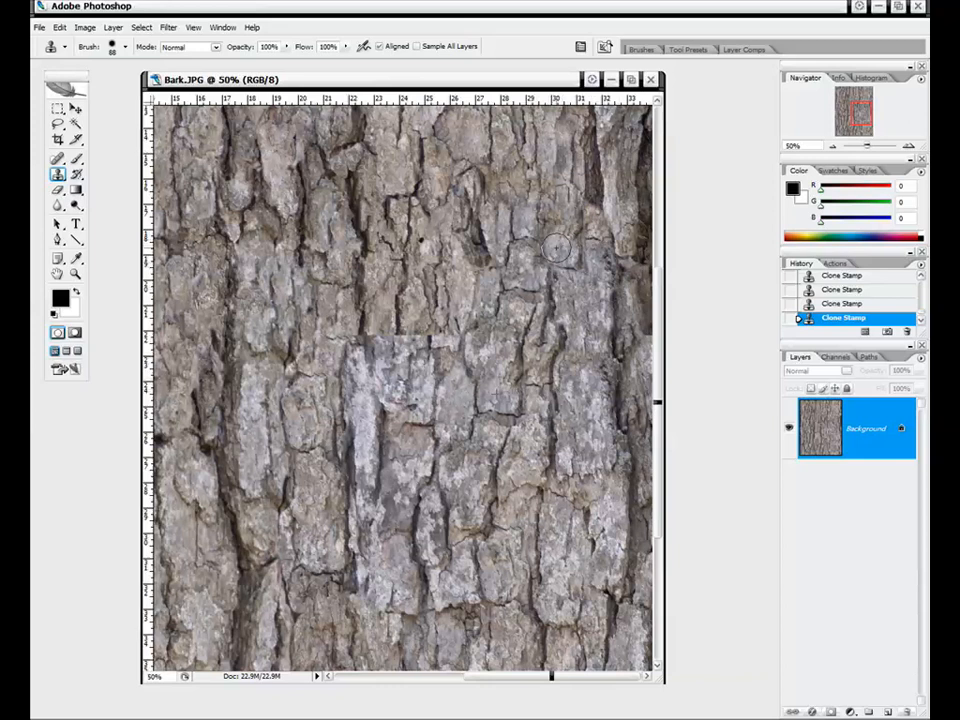
left_click(570, 406, "alt")
left_click_drag(605, 300, 606, 284)
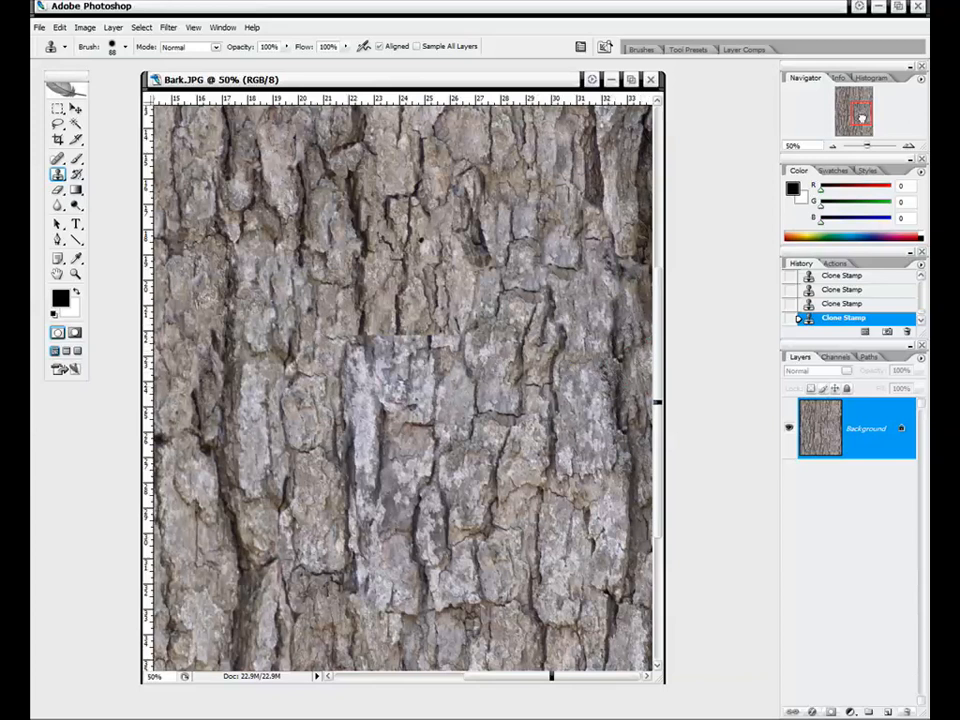
mouse_move(862, 117)
left_mouse_down()
mouse_move(848, 125)
mouse_move(855, 112)
mouse_move(875, 117)
left_mouse_up()
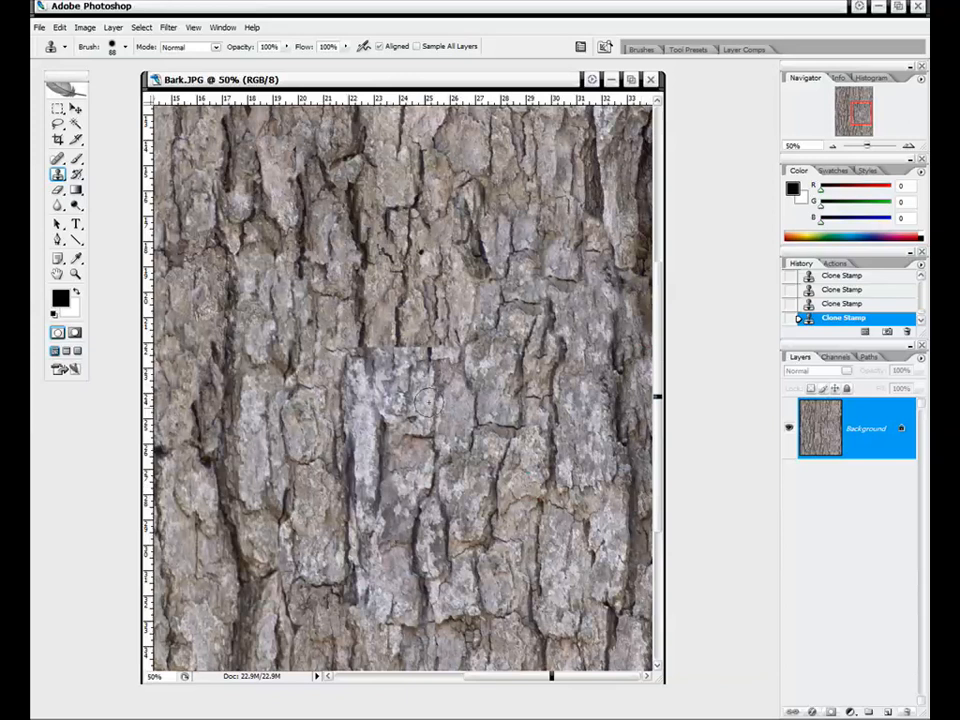
mouse_move(378, 350)
left_mouse_down()
mouse_move(400, 352)
mouse_move(380, 360)
mouse_move(389, 366)
mouse_move(385, 456)
mouse_move(368, 318)
left_mouse_up()
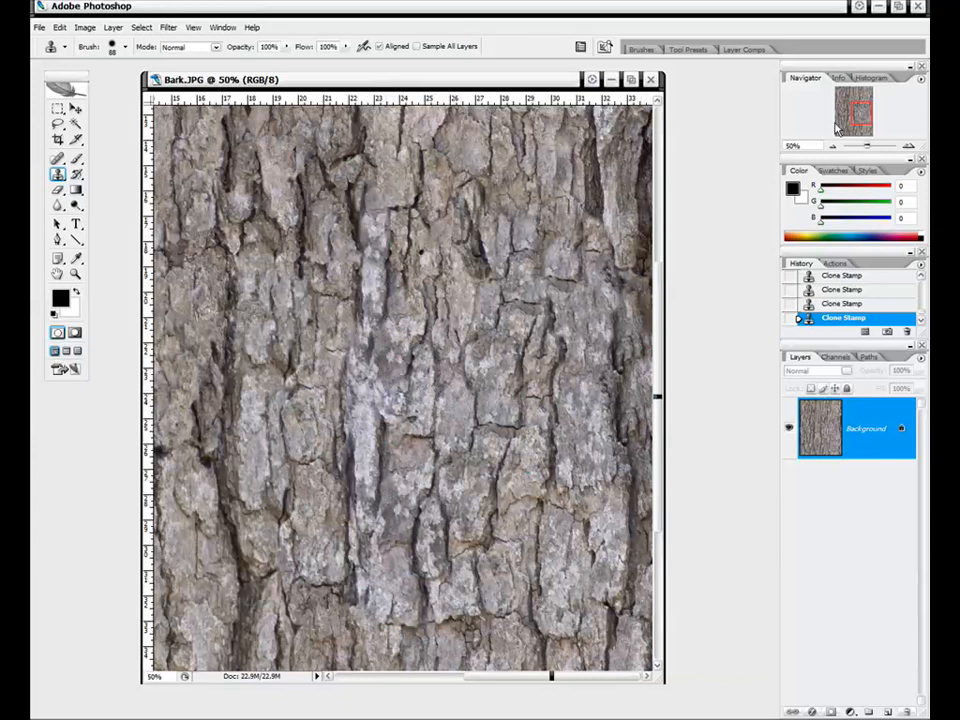
- Clone bark and a dark vertical crack over the blurred patch beside the small ledge near the image's left edge
left_click_drag(862, 115, 843, 117)
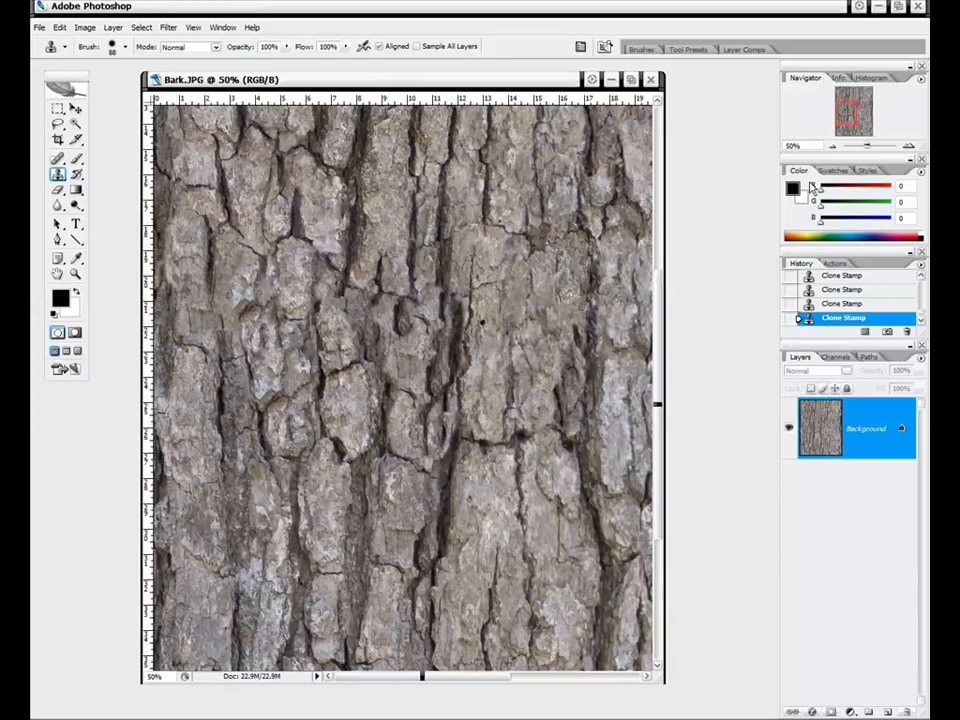
mouse_move(853, 117)
left_mouse_down()
mouse_move(864, 117)
mouse_move(847, 119)
left_mouse_up()
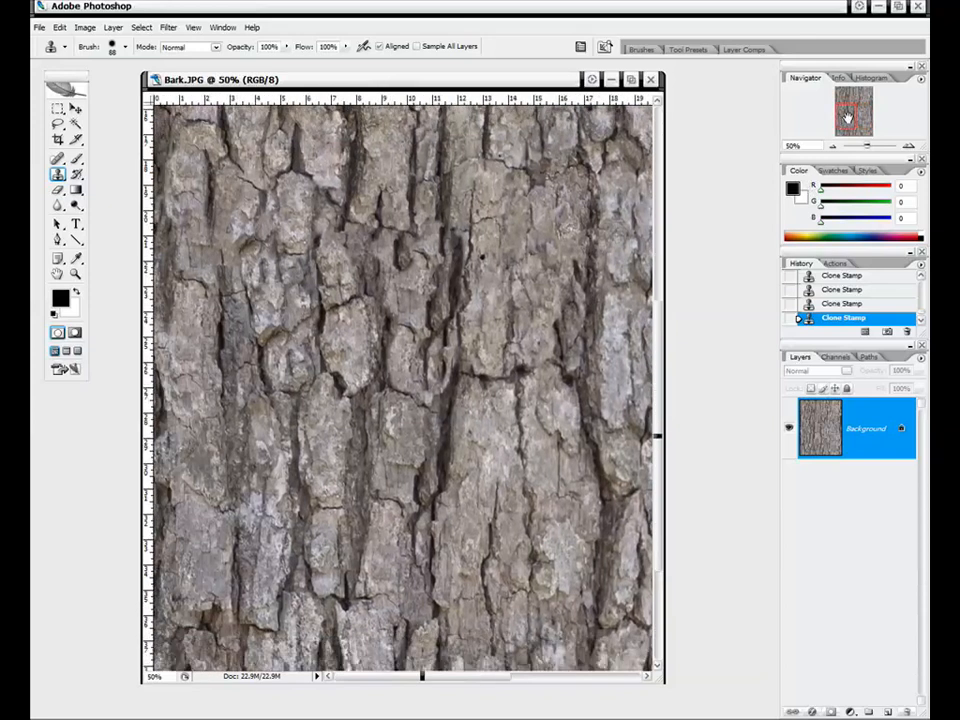
left_click(908, 146)
left_click(908, 146)
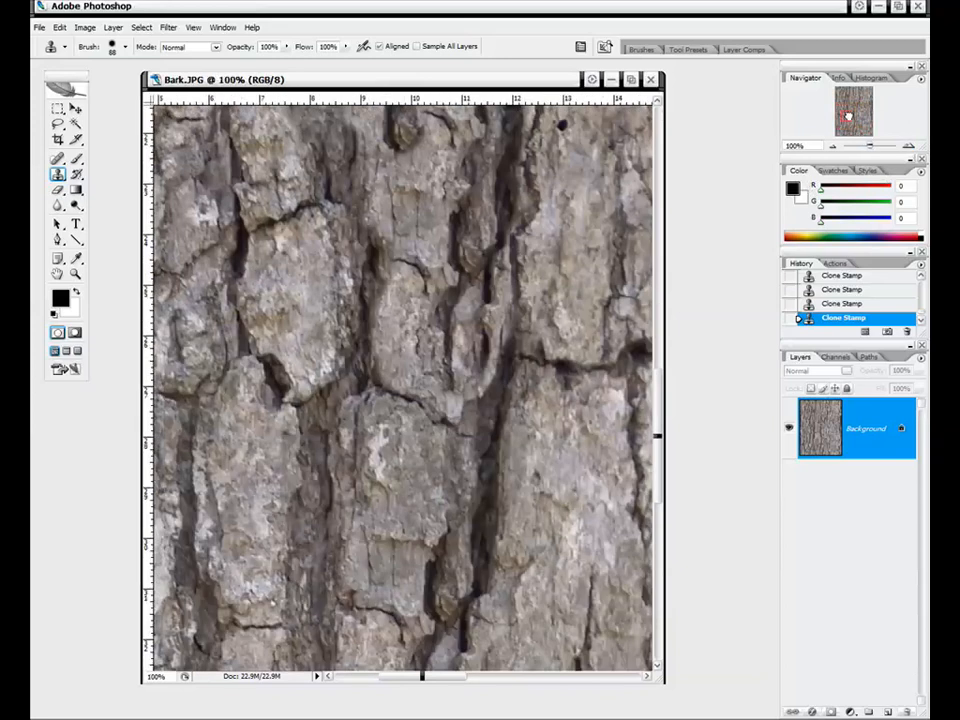
left_click_drag(848, 118, 841, 111)
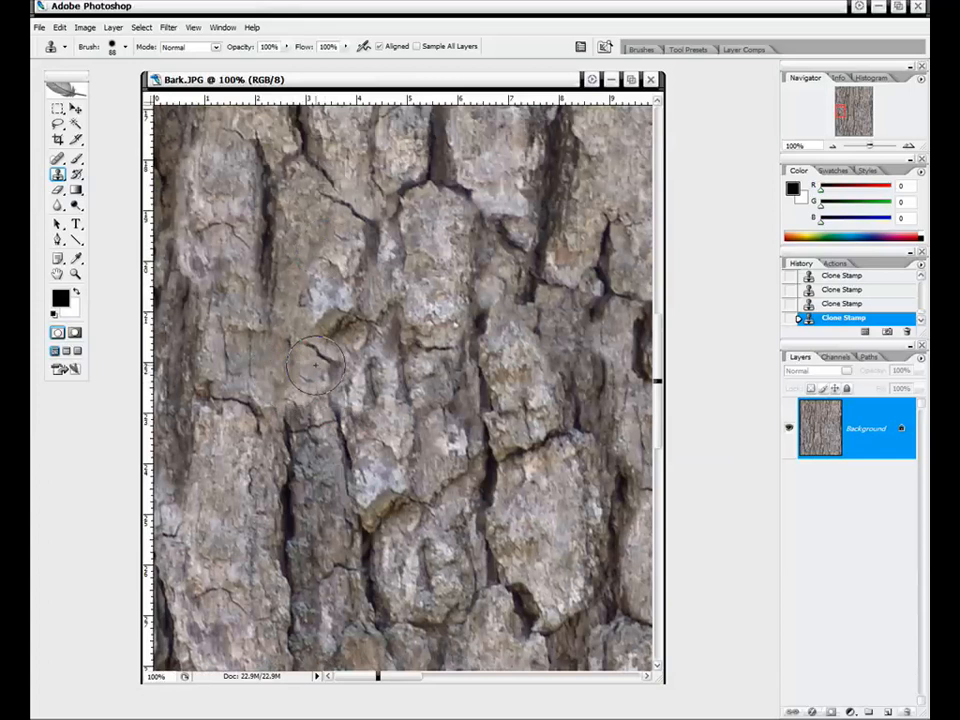
mouse_move(265, 345)
left_mouse_down()
mouse_move(280, 315)
mouse_move(300, 330)
left_mouse_up()
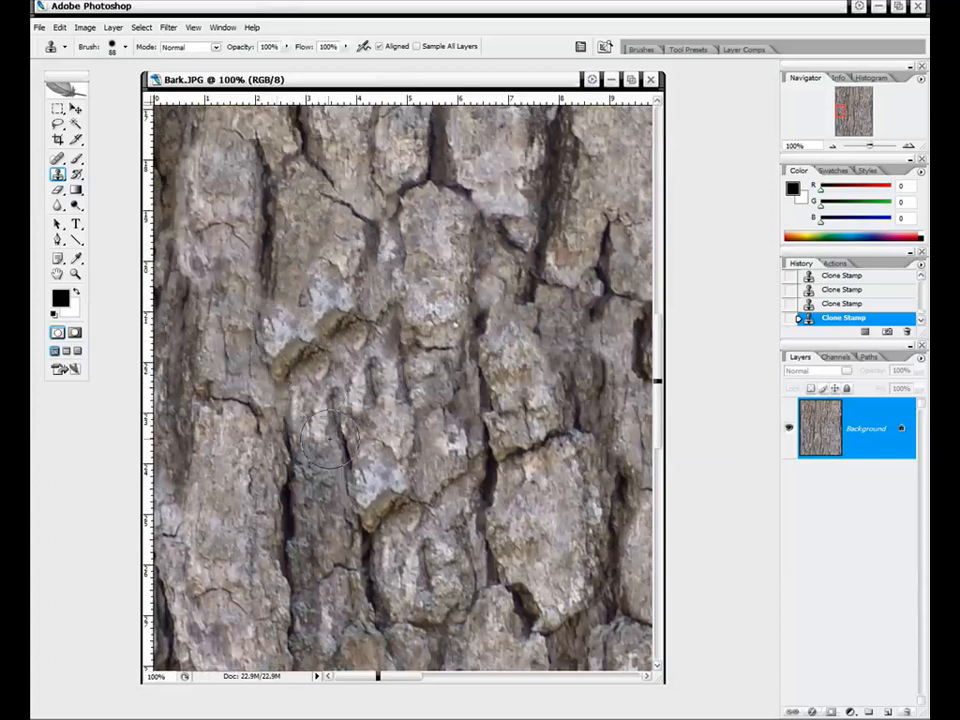
left_click(290, 513, "alt")
left_click_drag(267, 403, 285, 315)
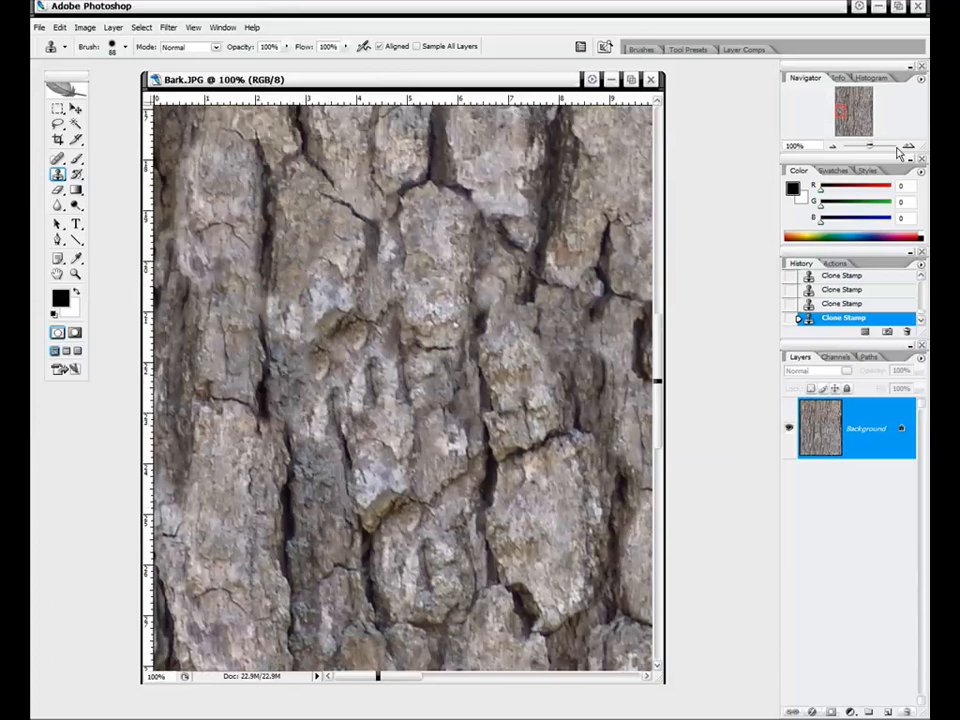
- Clone bark texture over the repeated pieces and cracks above the rounded bark plate in the left part of the image
mouse_move(843, 113)
left_mouse_down()
mouse_move(874, 112)
mouse_move(848, 113)
left_mouse_up()
left_click(831, 147)
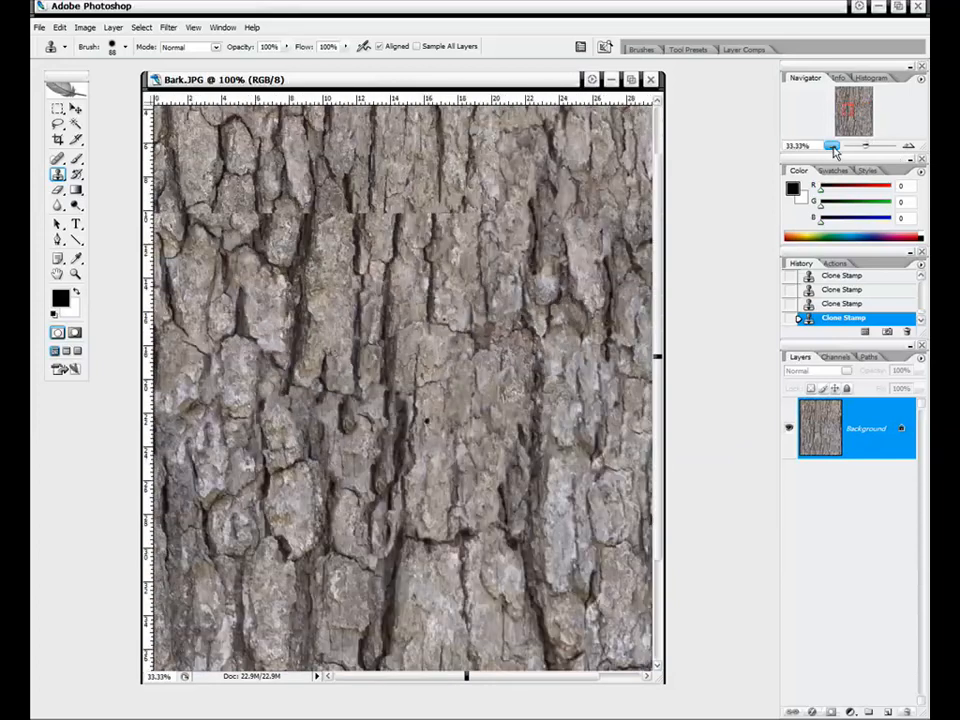
left_click(831, 147)
left_click(831, 147)
left_click(831, 147)
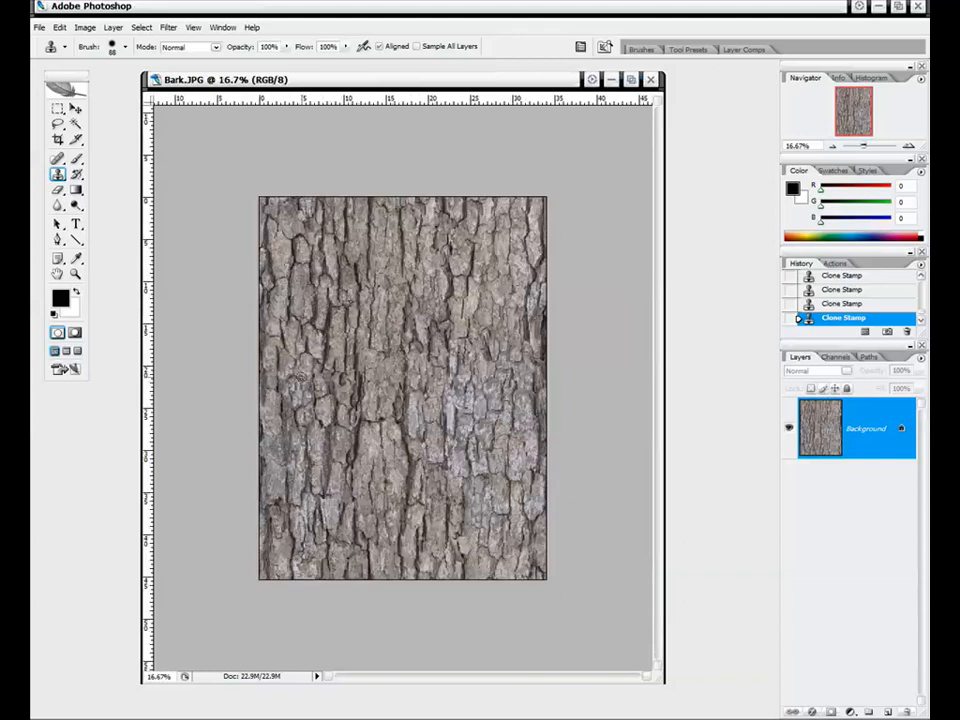
left_click(907, 146)
left_click(907, 146)
left_click(907, 146)
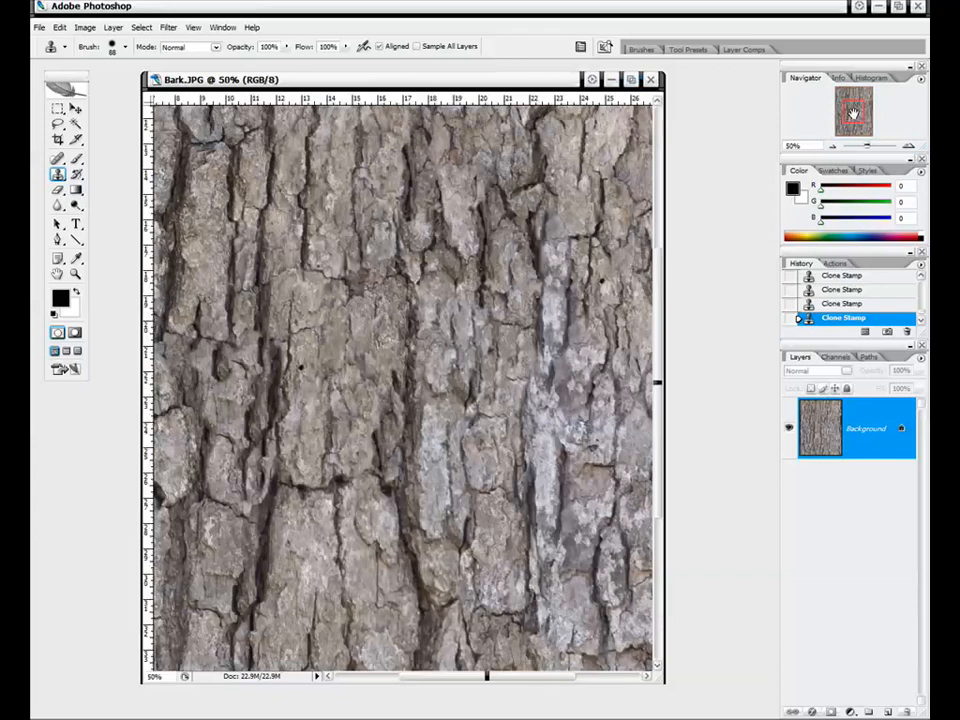
left_click_drag(852, 110, 836, 118)
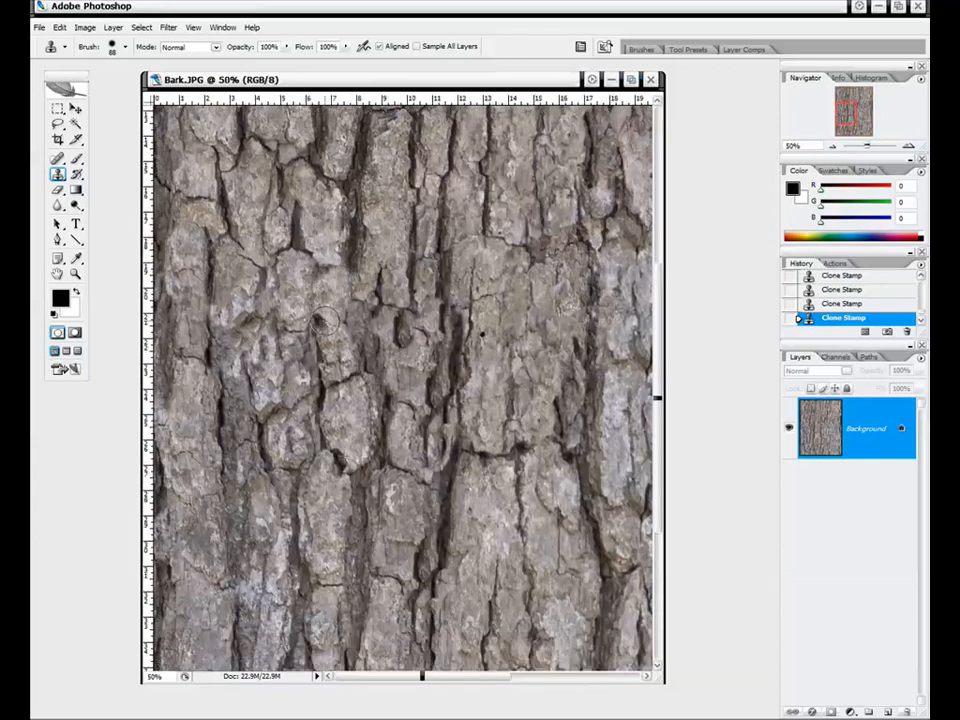
left_click(362, 437, "alt")
mouse_move(339, 344)
left_mouse_down()
mouse_move(341, 363)
mouse_move(330, 327)
left_mouse_up()
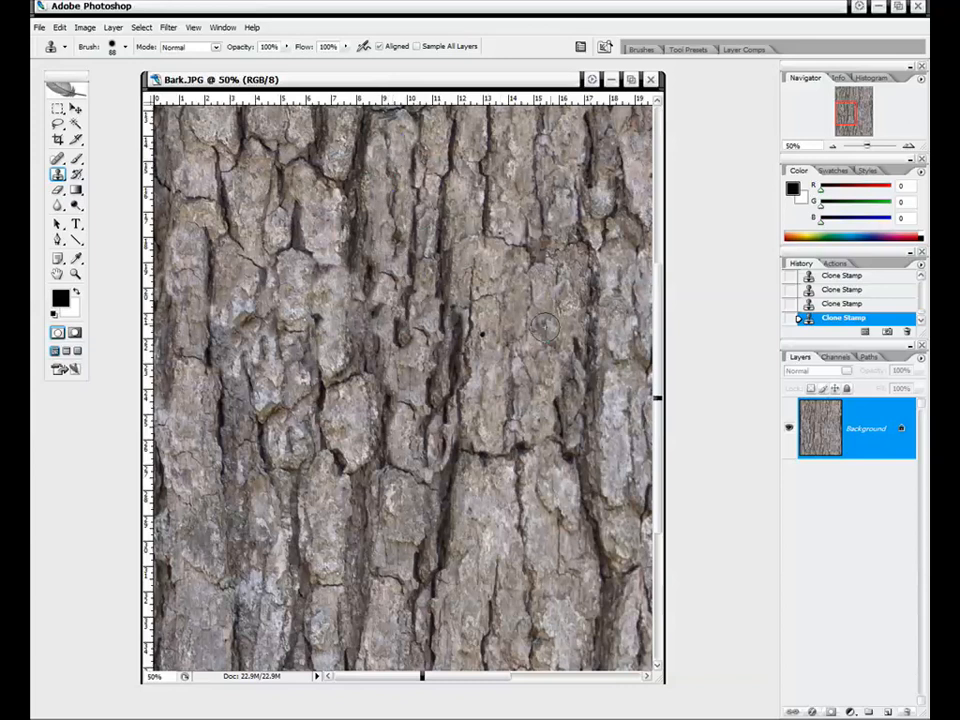
- Maximize the image window and offset the bark by +2632 pixels right and +4170 pixels down with wrap around
left_click(831, 147)
left_click(831, 147)
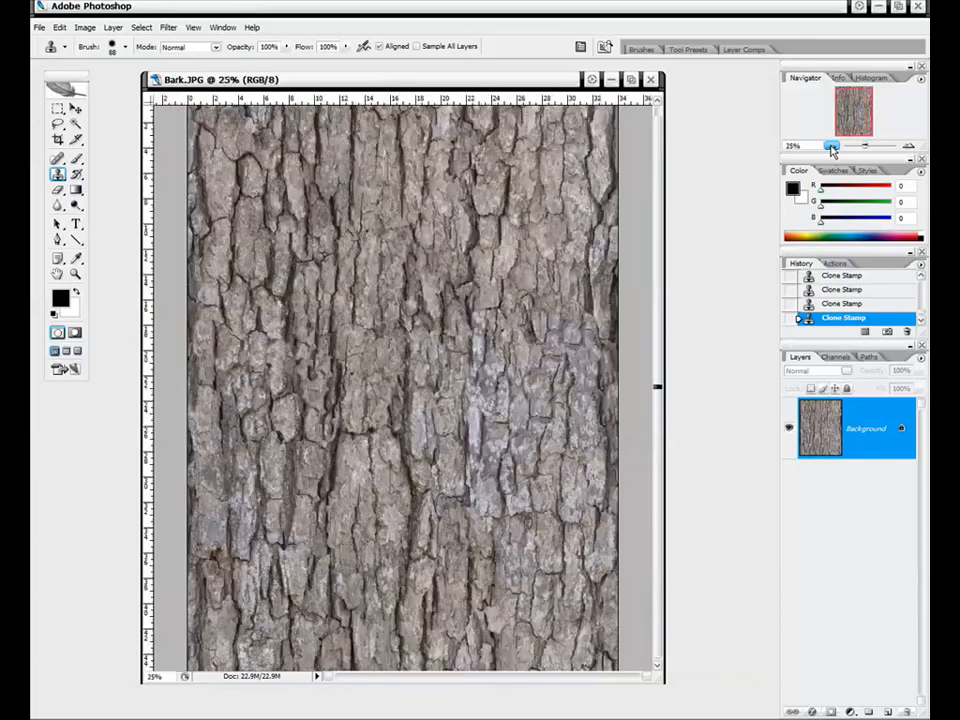
left_click(831, 147)
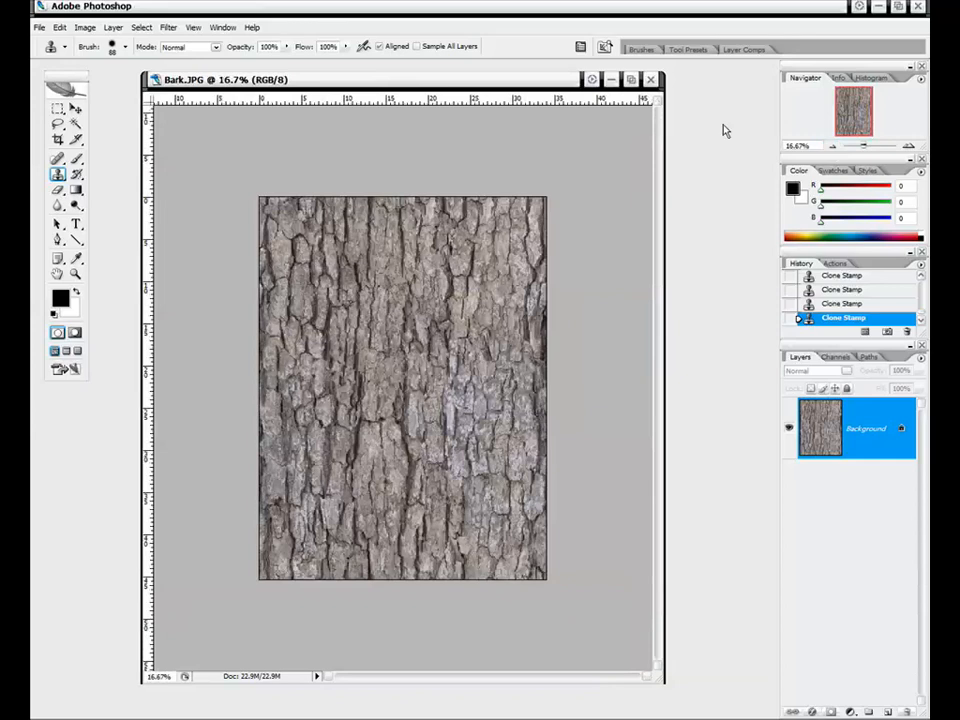
left_click(631, 80)
left_click(908, 147)
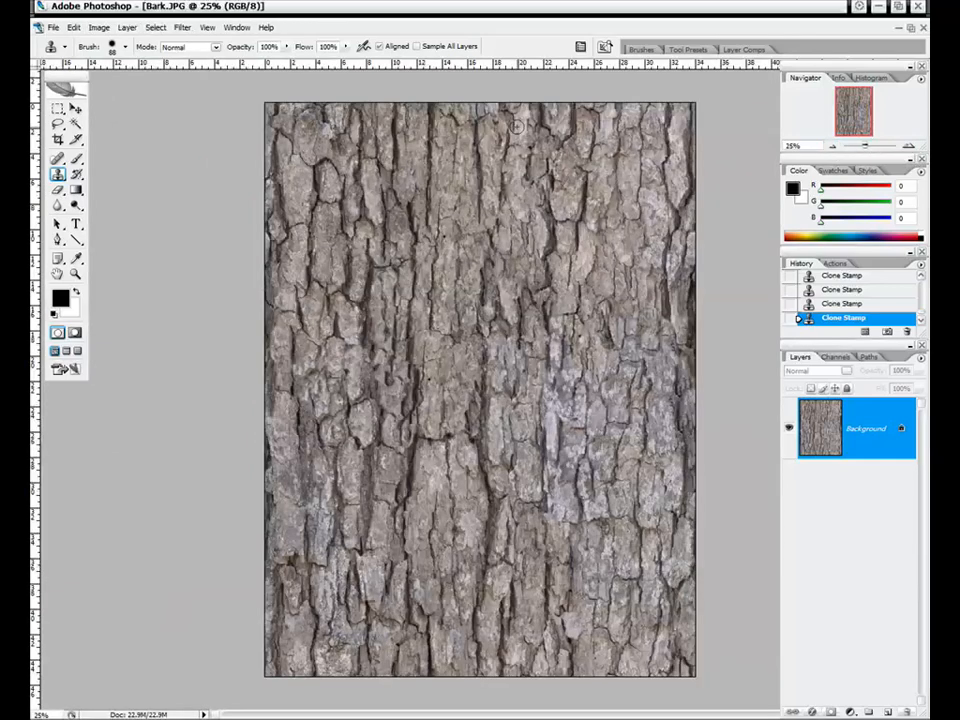
left_click(207, 27)
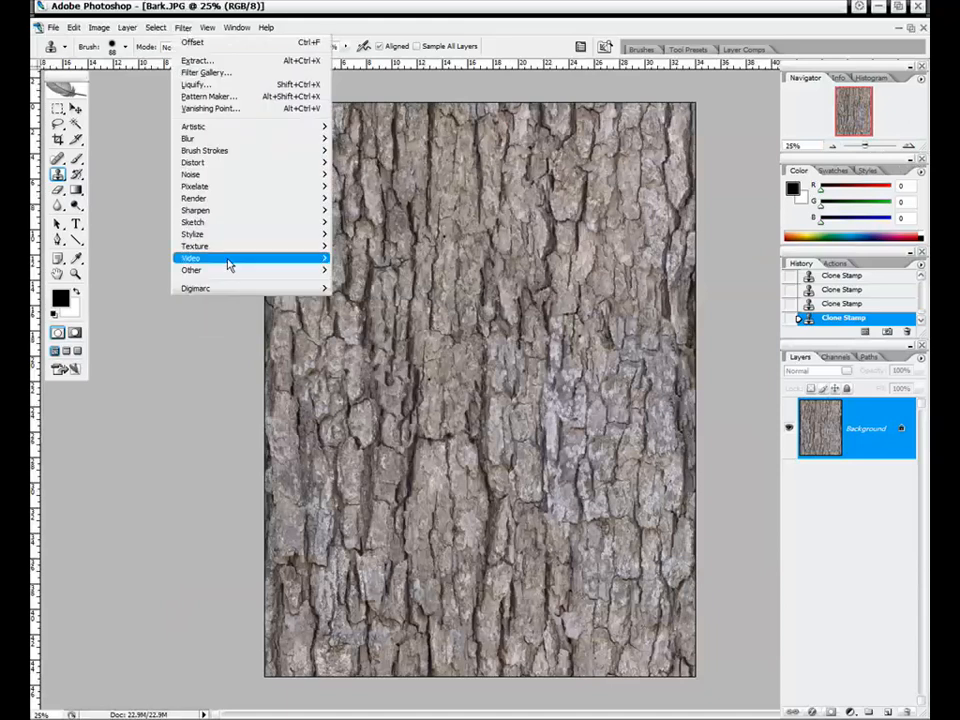
mouse_move(229, 270)
left_click(350, 317)
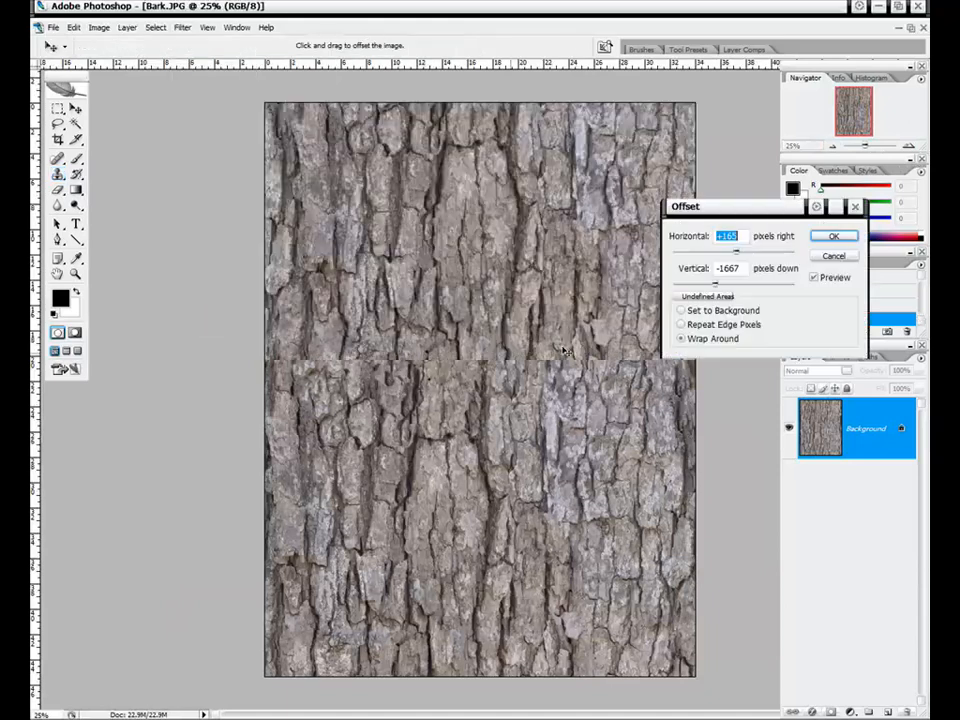
left_click_drag(735, 253, 773, 256)
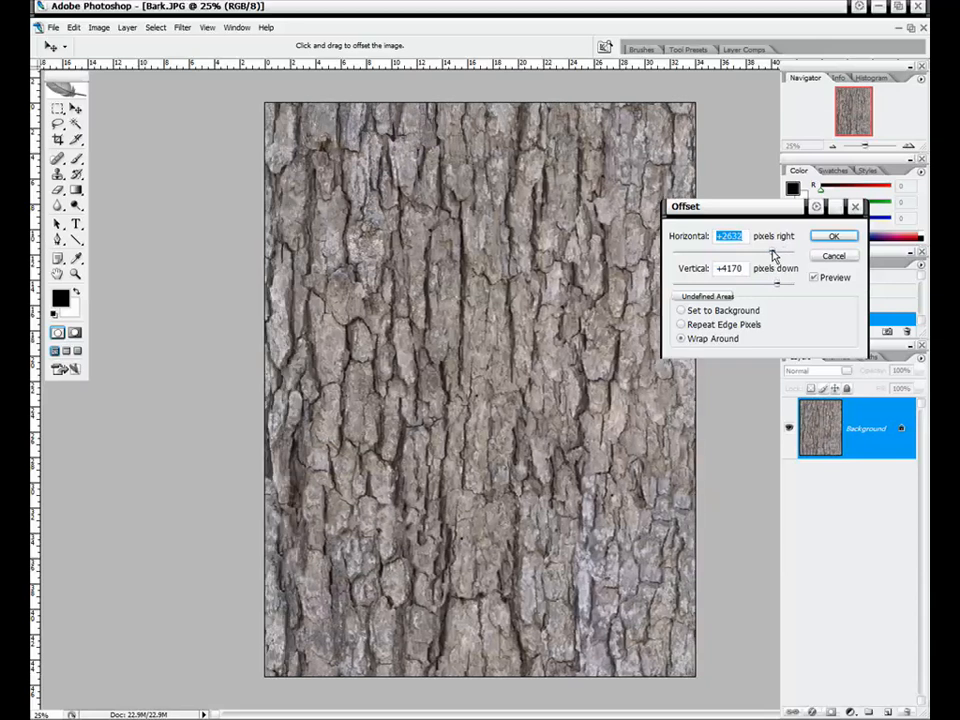
left_click(833, 237)
key("s")
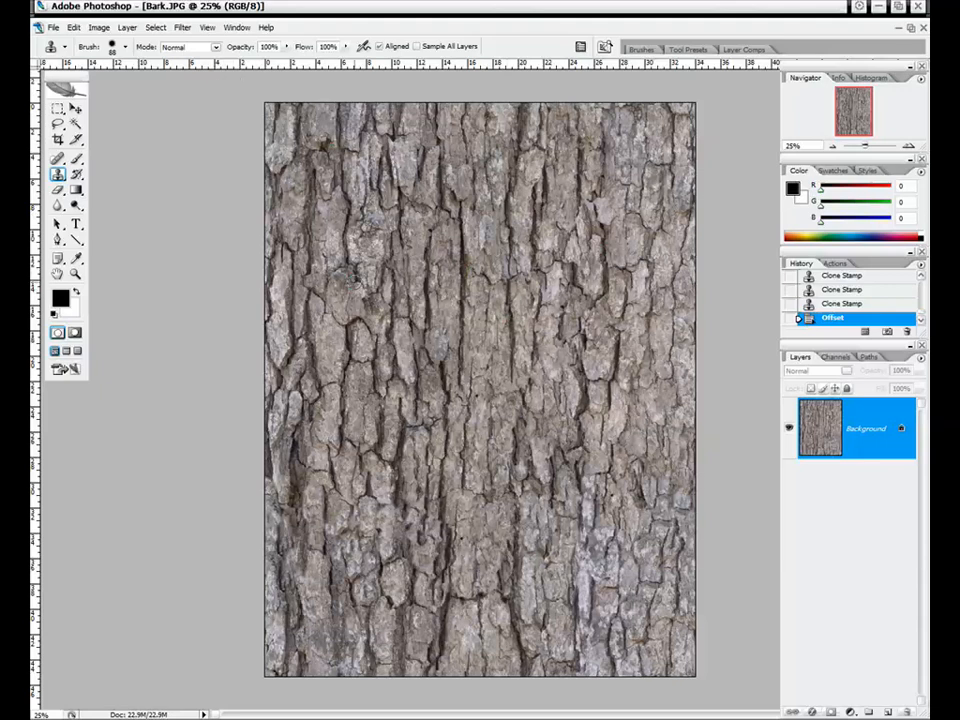
key("ctrl+l")
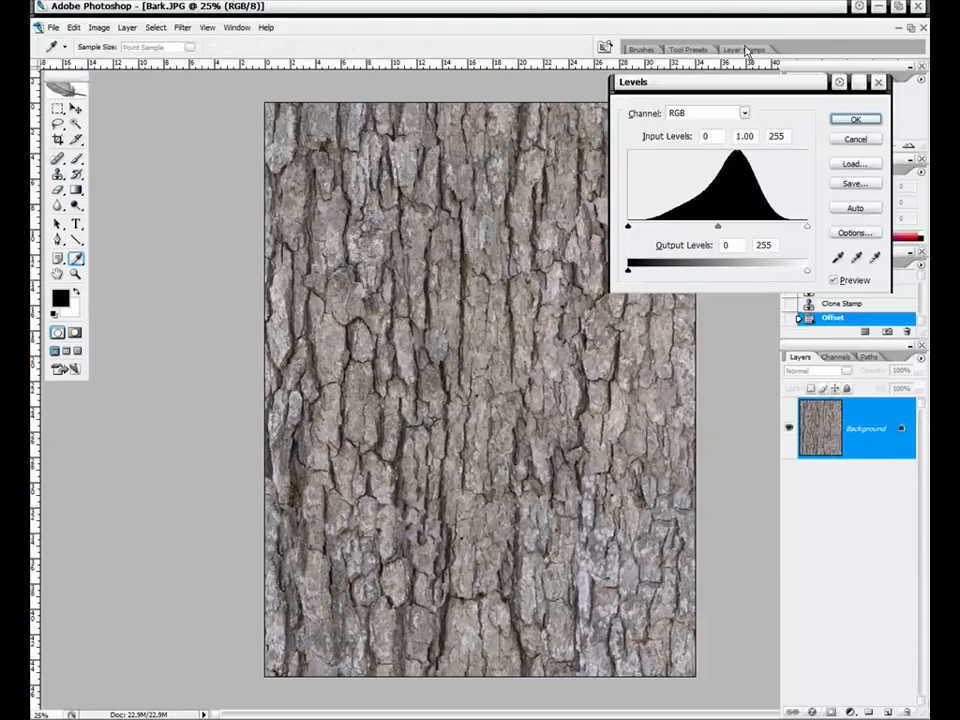
left_click_drag(730, 88, 618, 108)
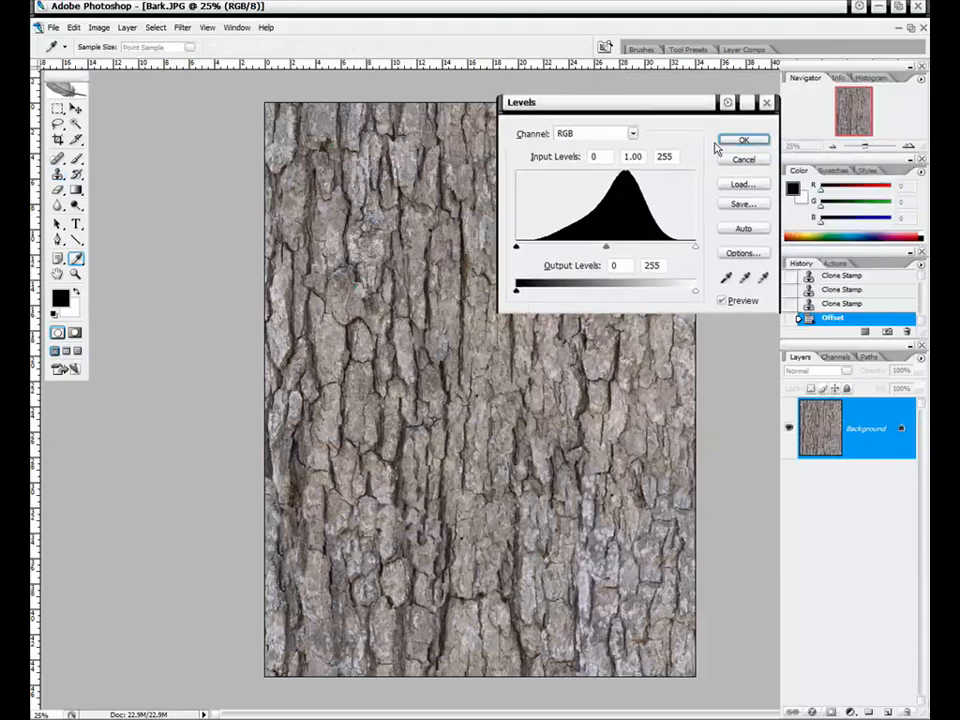
left_click(740, 160)
- Adjust the bark image with Levels, setting the input levels to 5, 0.97 and 240
left_click(99, 27)
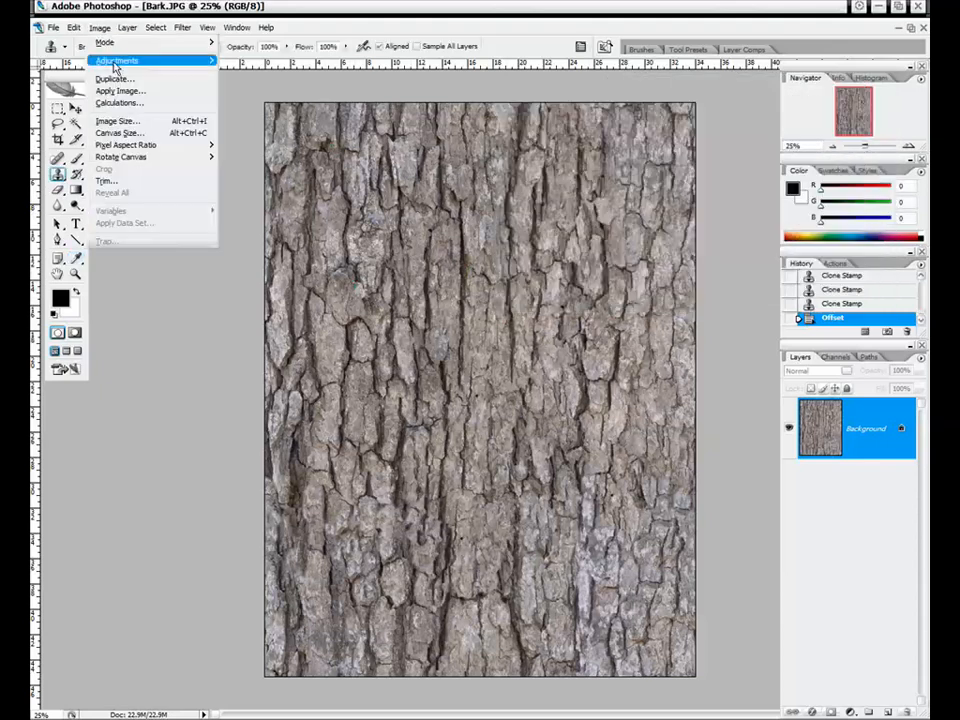
mouse_move(128, 62)
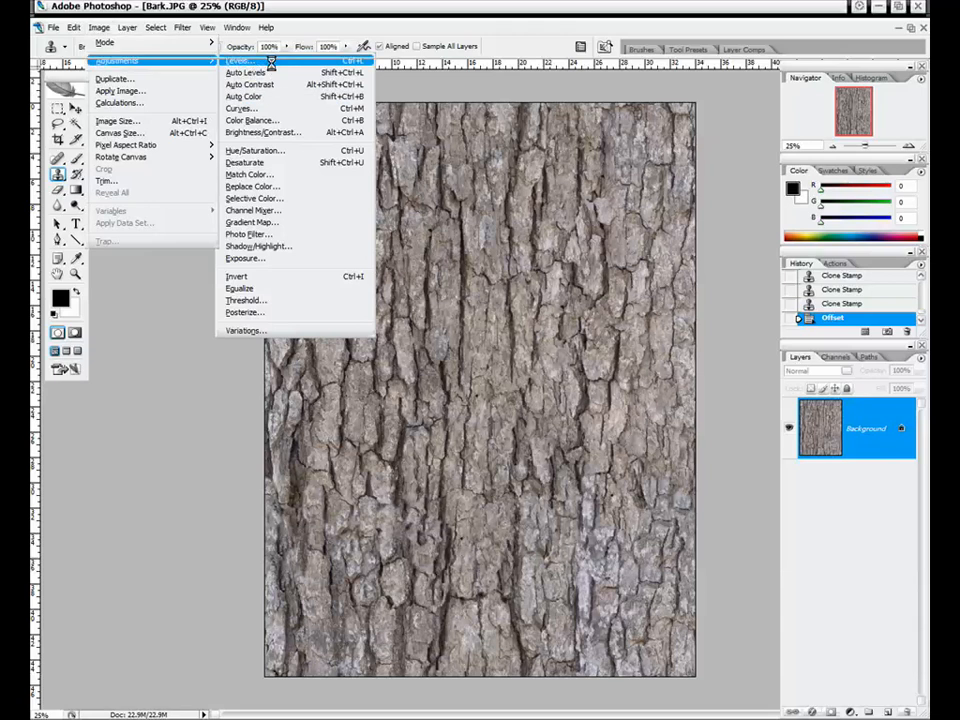
left_click(272, 60)
left_click_drag(626, 108, 181, 42)
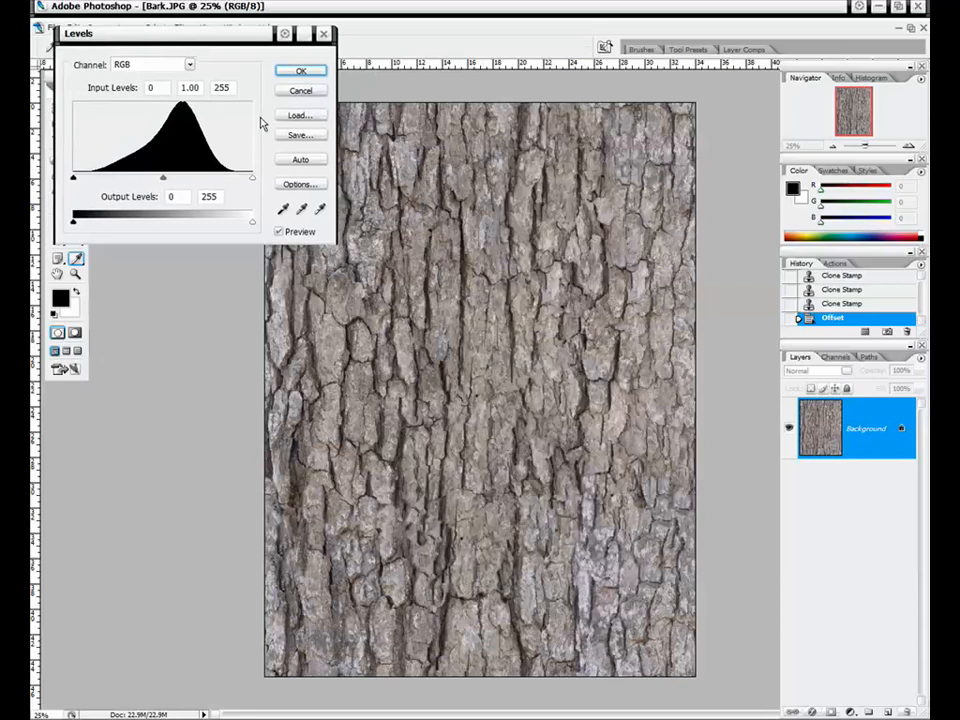
mouse_move(252, 179)
left_mouse_down()
mouse_move(234, 184)
mouse_move(256, 187)
mouse_move(241, 186)
left_mouse_up()
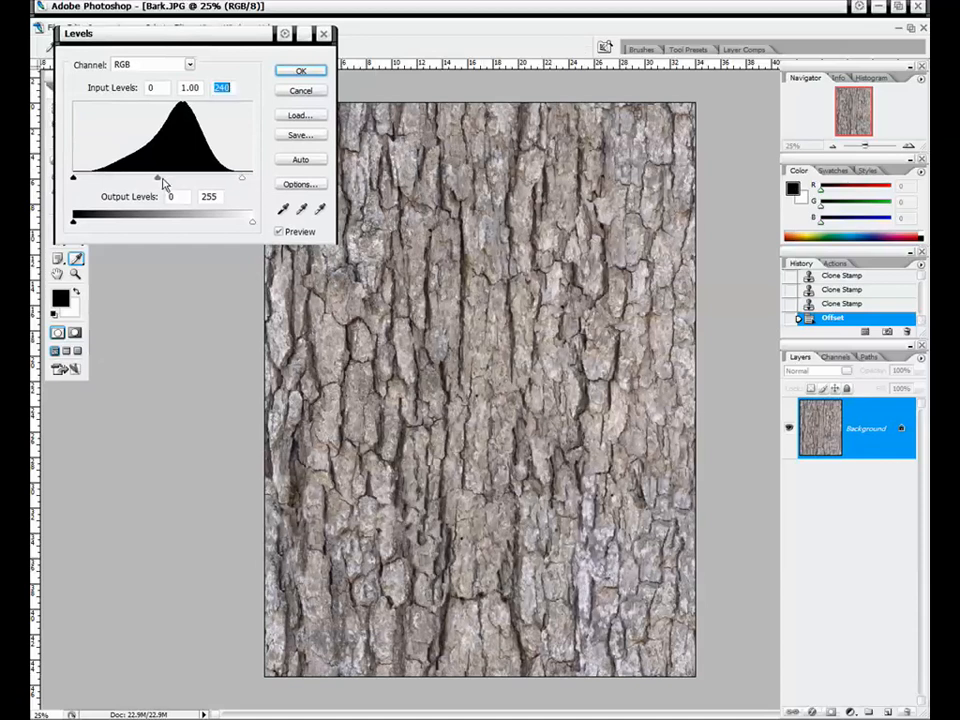
left_click_drag(158, 182, 160, 183)
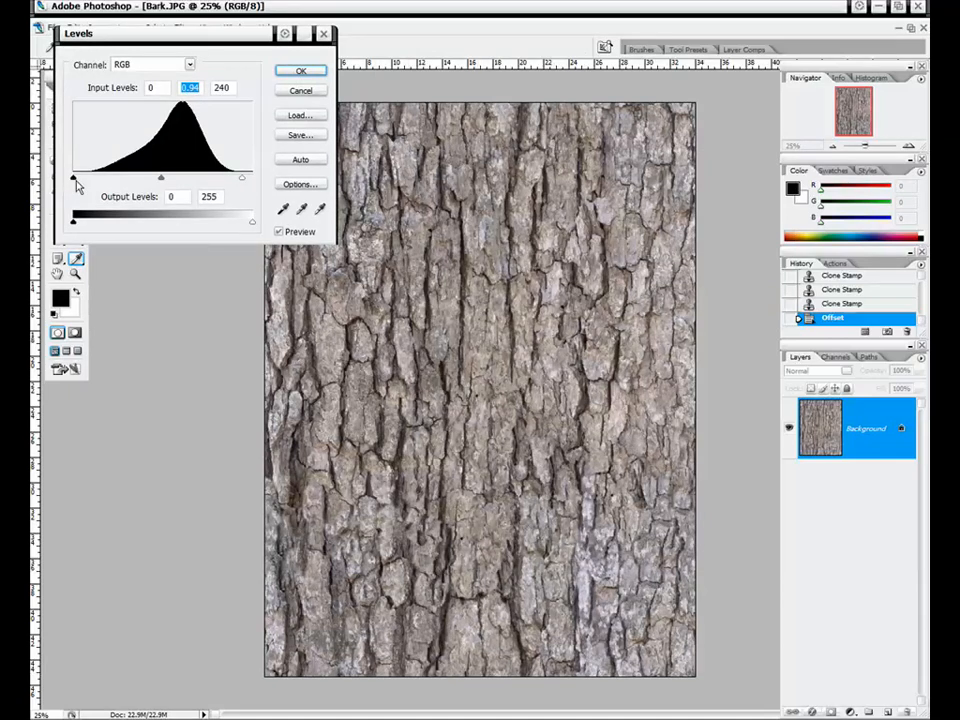
mouse_move(75, 180)
left_mouse_down()
mouse_move(93, 183)
mouse_move(74, 182)
mouse_move(81, 186)
left_mouse_up()
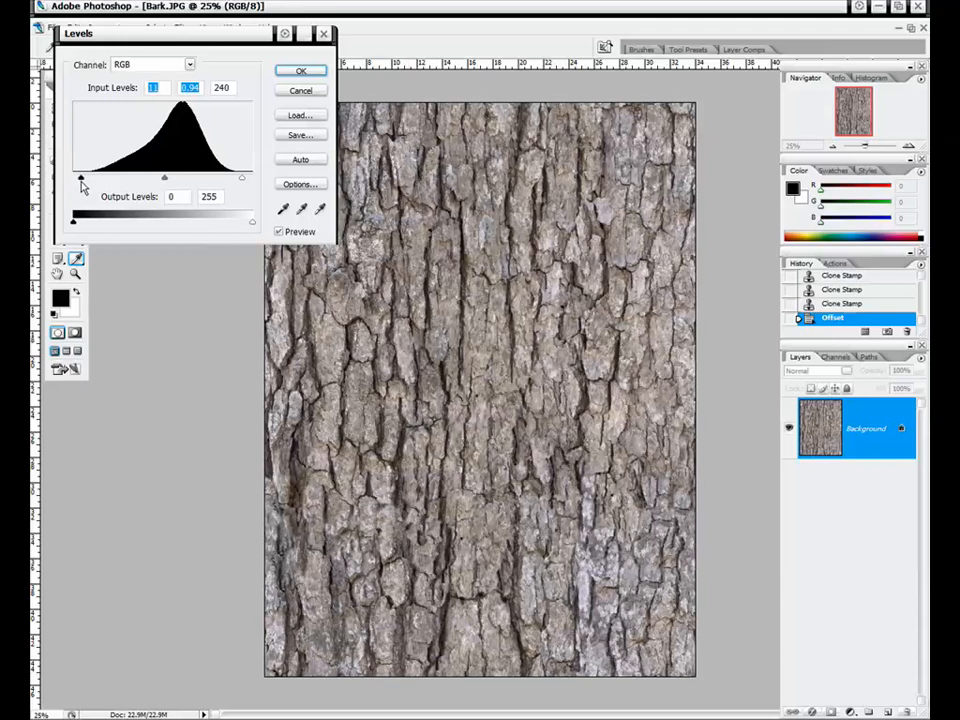
left_click(164, 180)
left_click_drag(82, 181, 77, 182)
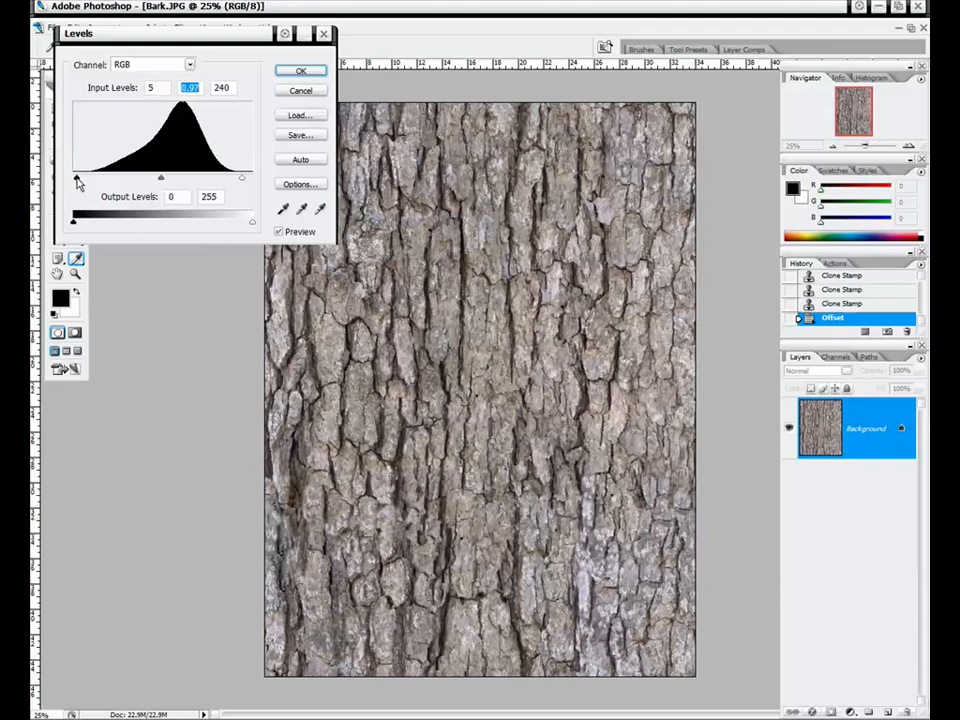
left_click(281, 233)
left_click(312, 72)
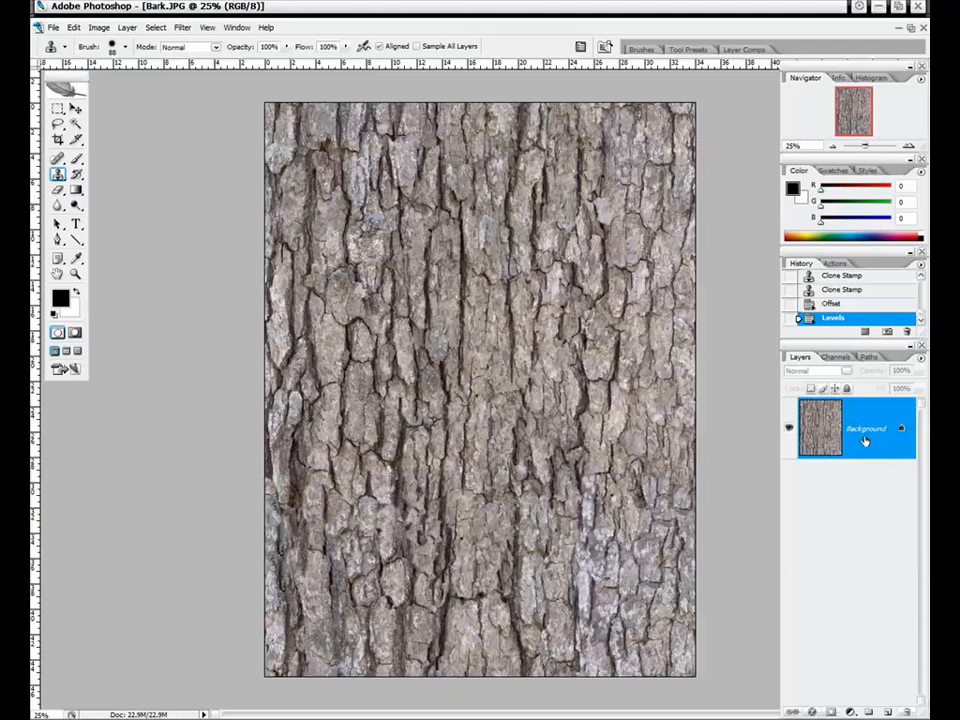
- Duplicate the Background layer and make the Background copy the active layer
left_click_drag(861, 430, 888, 711)
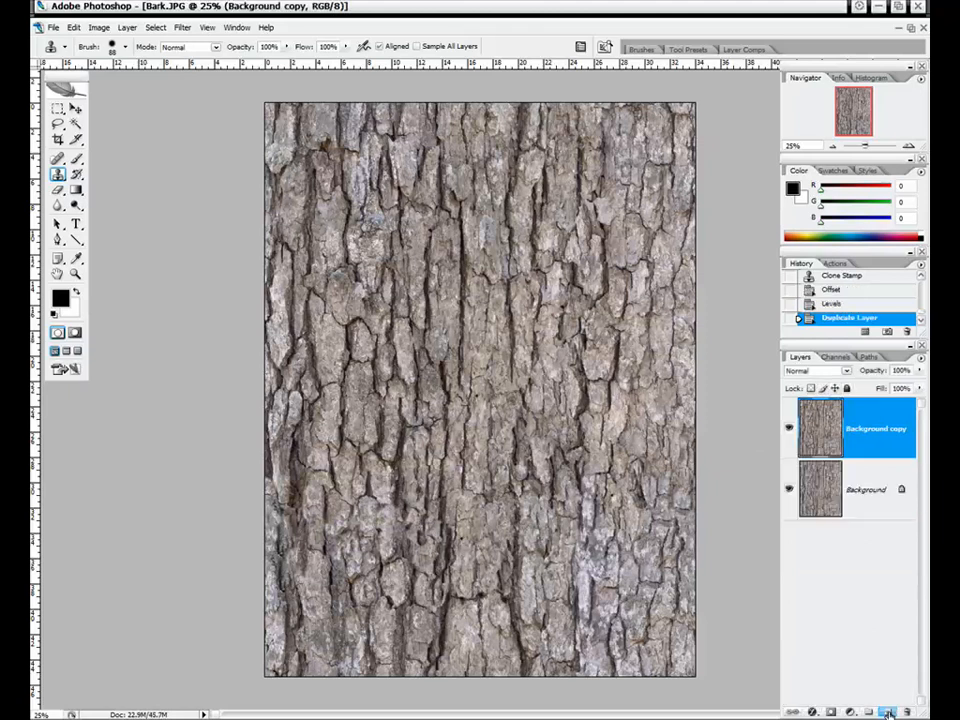
left_click(878, 478)
left_click(872, 440)
left_click(868, 485)
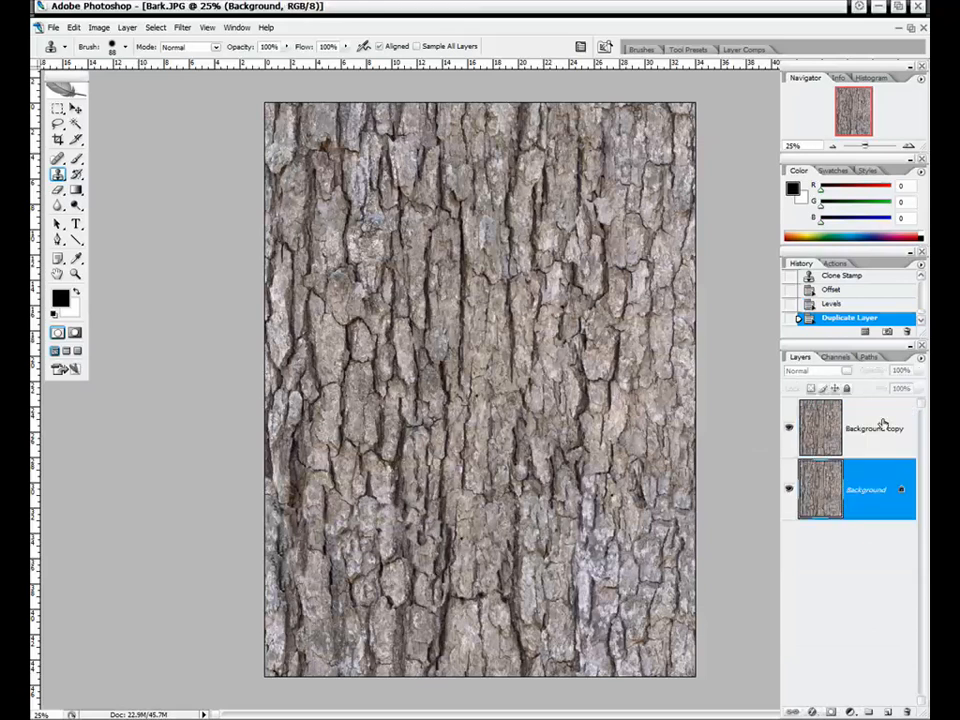
left_click(883, 427)
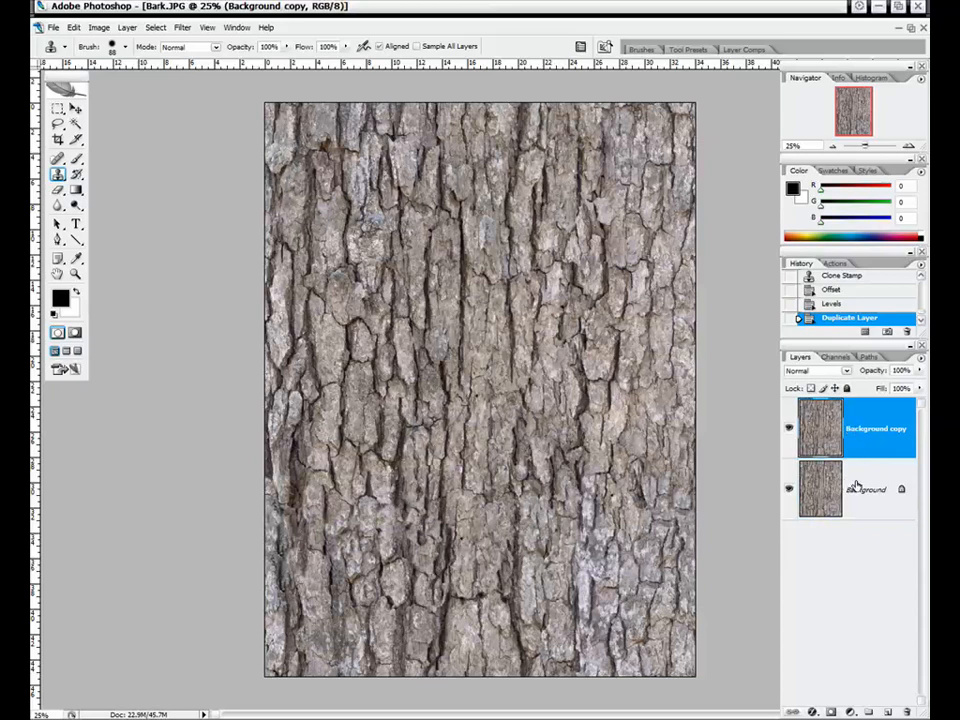
left_click(862, 482)
left_click(863, 424)
- Start a Gradient Map adjustment on the Background copy layer
left_click(112, 30)
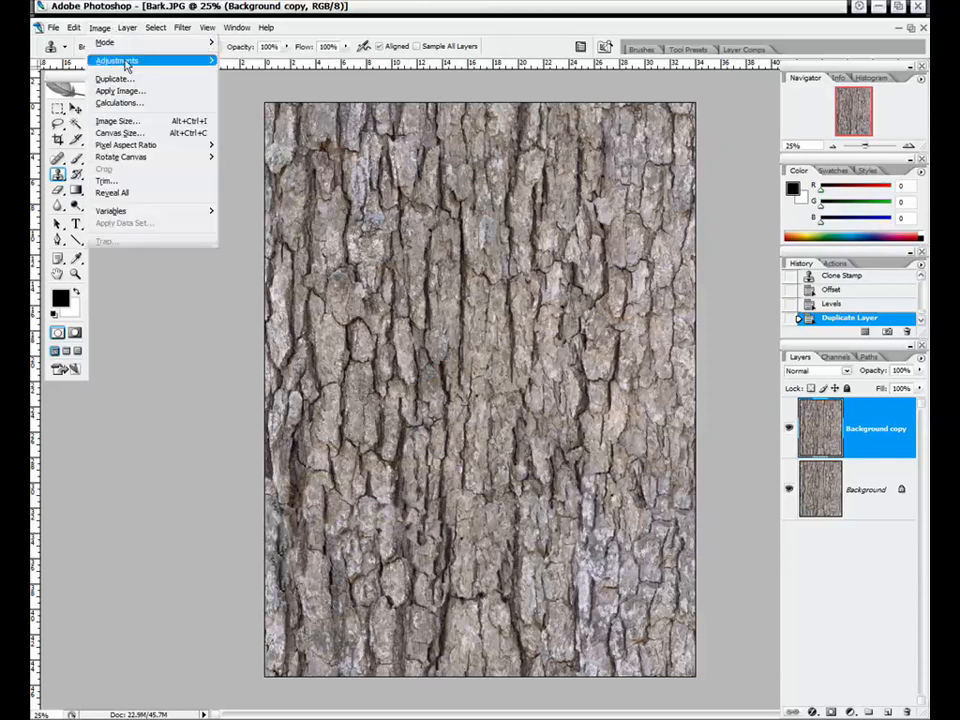
mouse_move(125, 64)
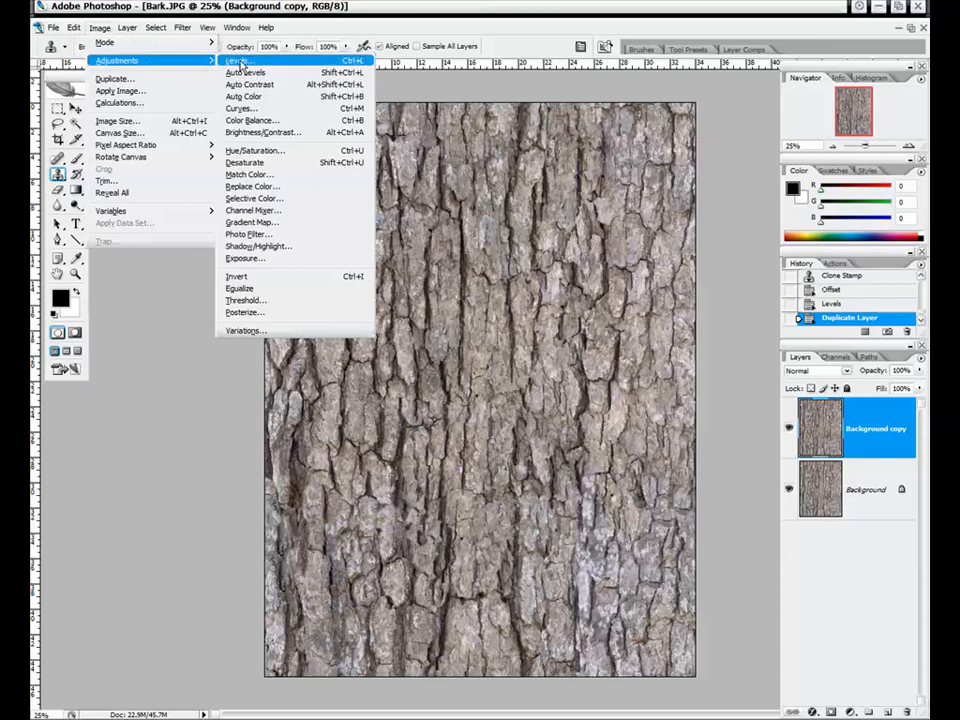
left_click(259, 225)
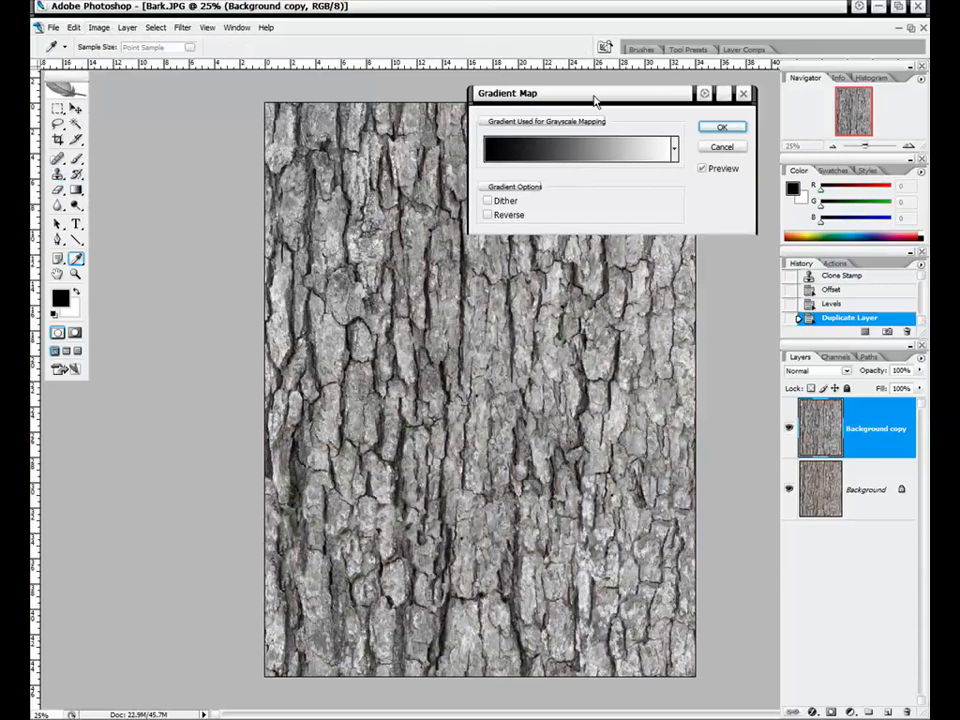
left_click(675, 149)
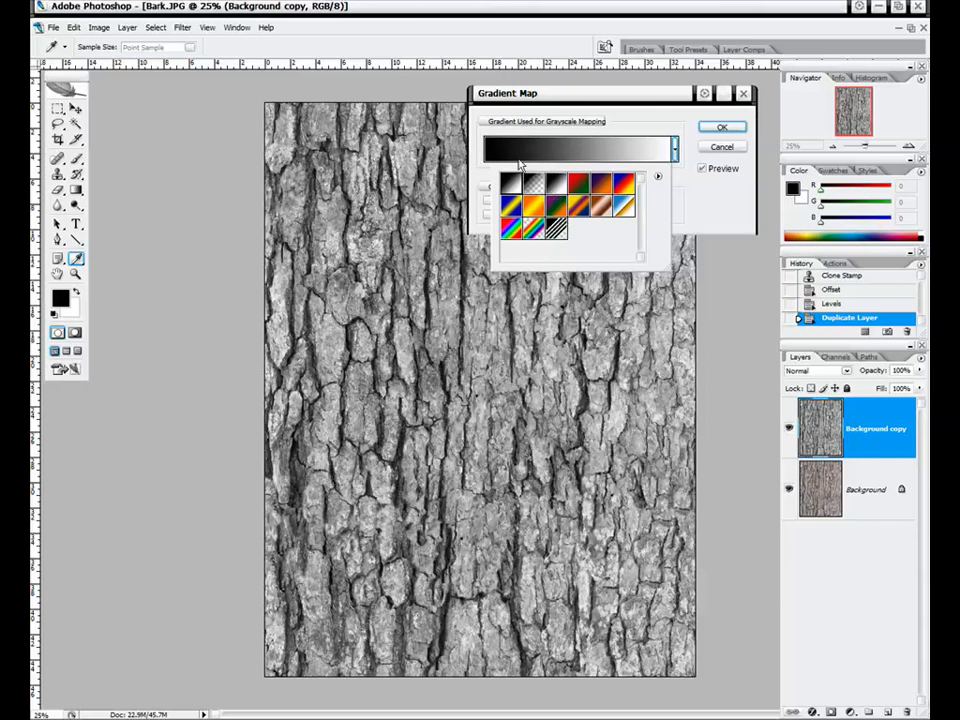
left_click(568, 157)
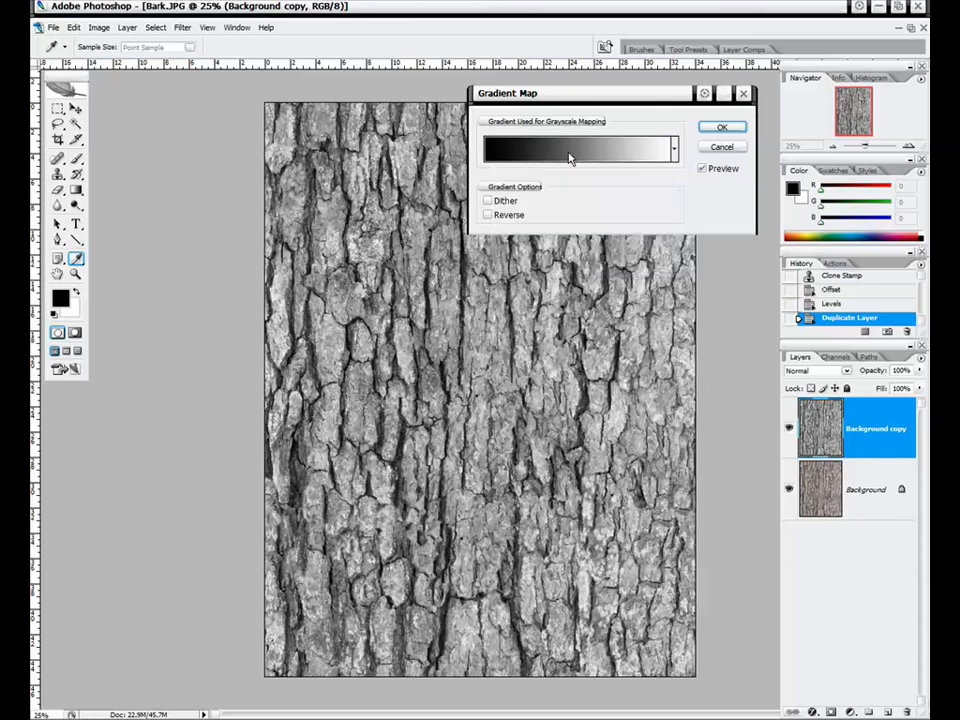
left_click(585, 150)
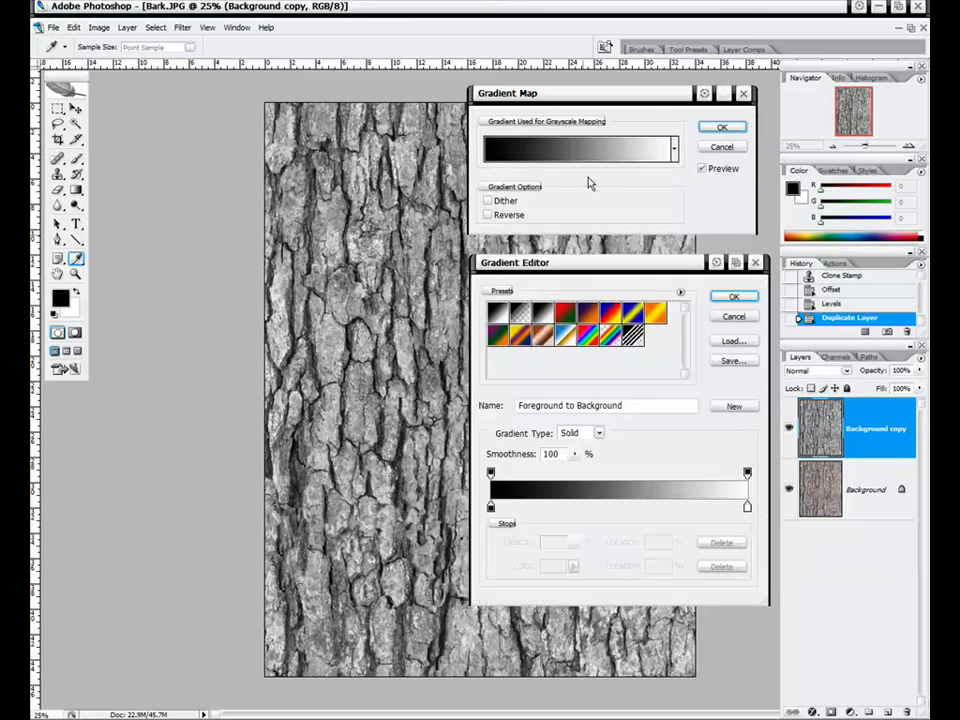
left_click_drag(599, 263, 544, 226)
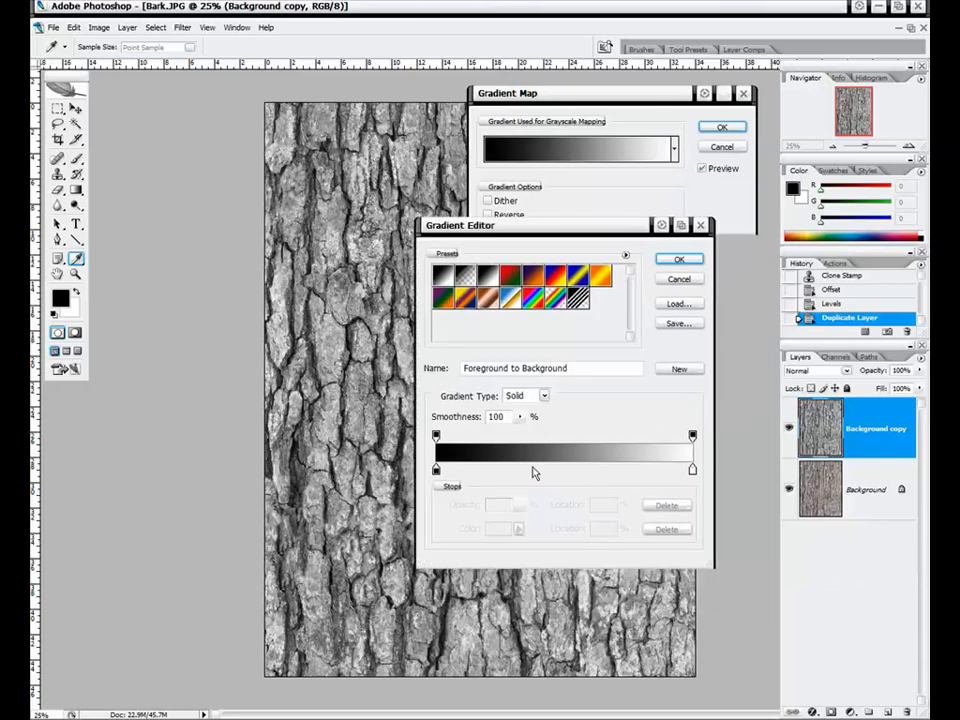
left_click(435, 469)
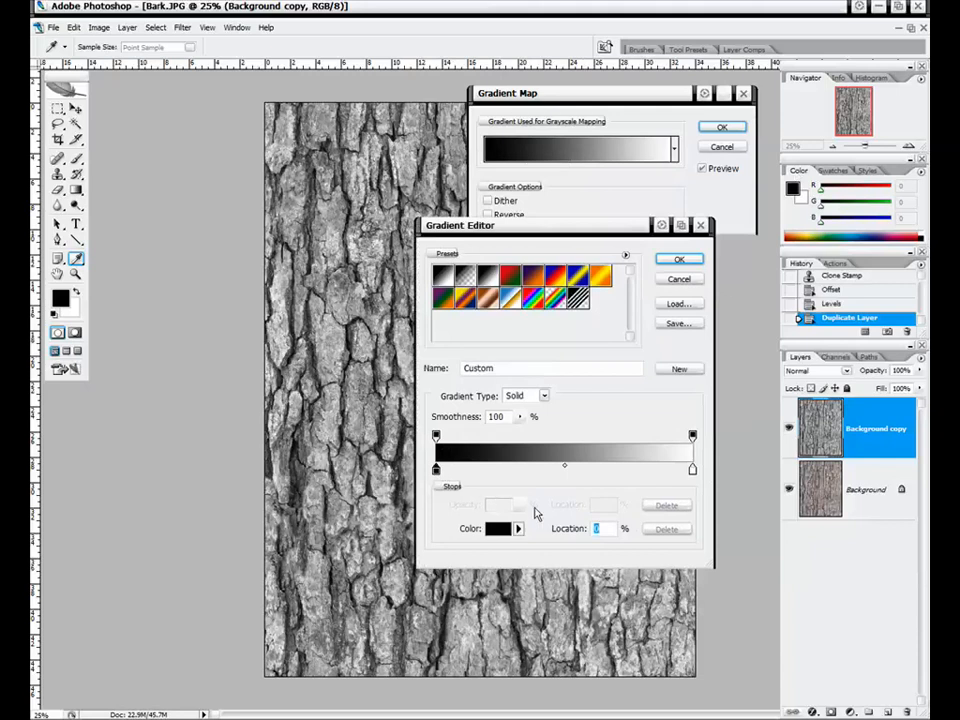
left_click(678, 280)
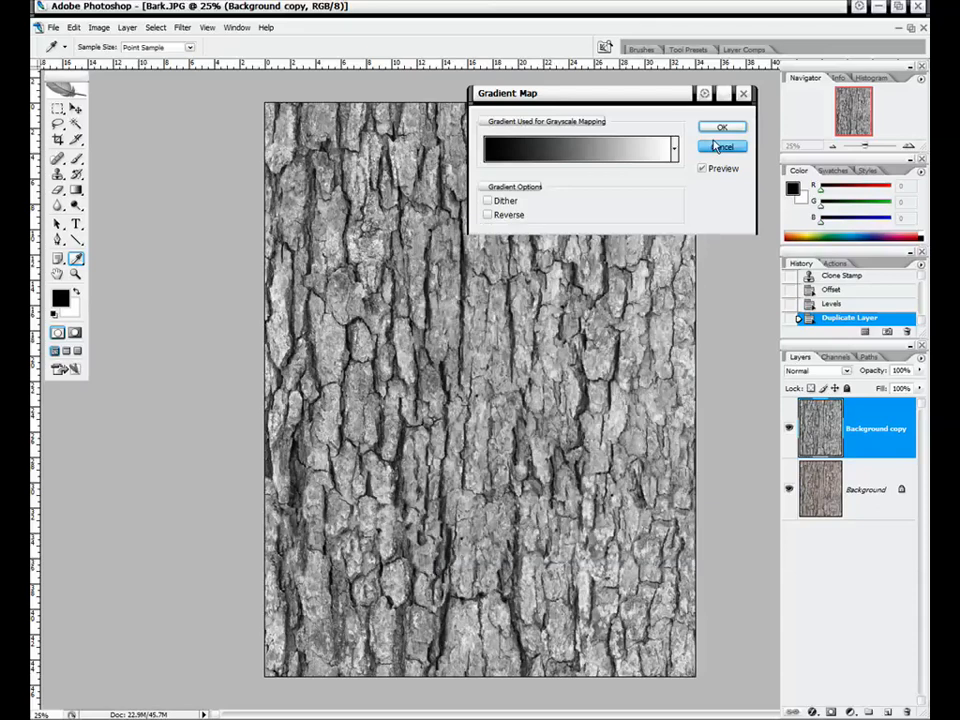
- Apply the black-to-white gradient map to the Background copy and toggle its visibility to compare it with the color bark
left_click(722, 133)
key("s")
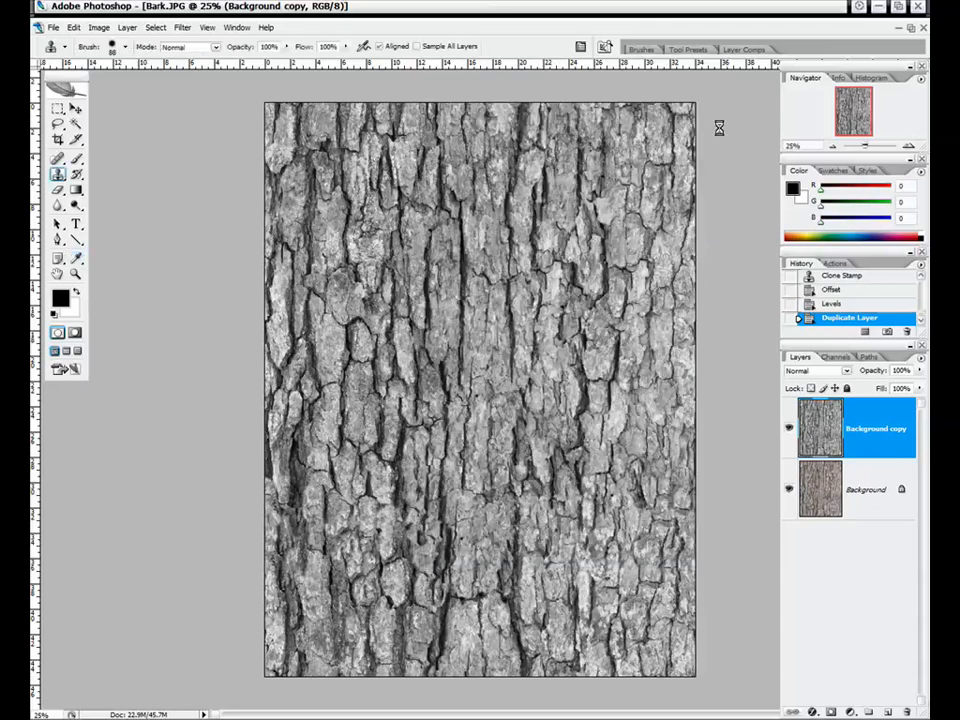
left_click(790, 427)
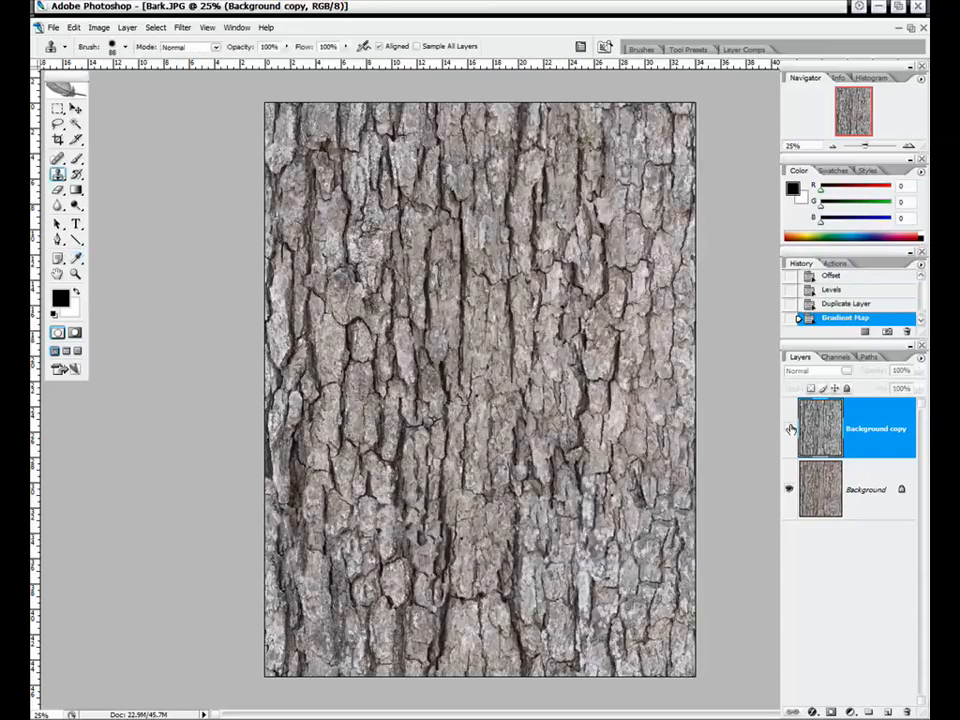
left_click(790, 427)
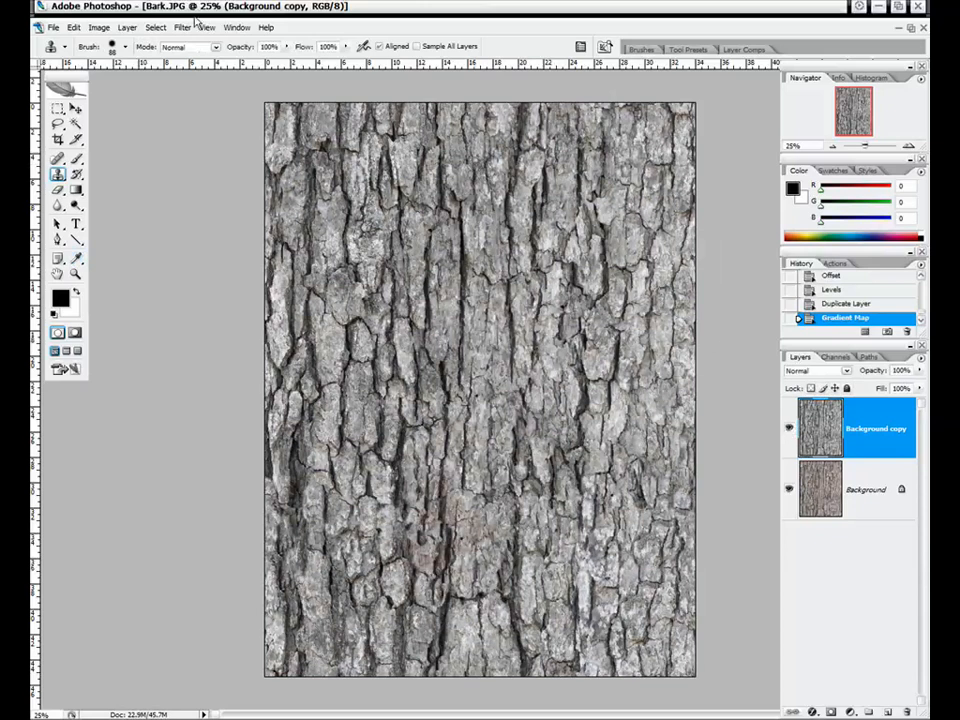
left_click(100, 27)
key("Escape")
left_click(907, 147)
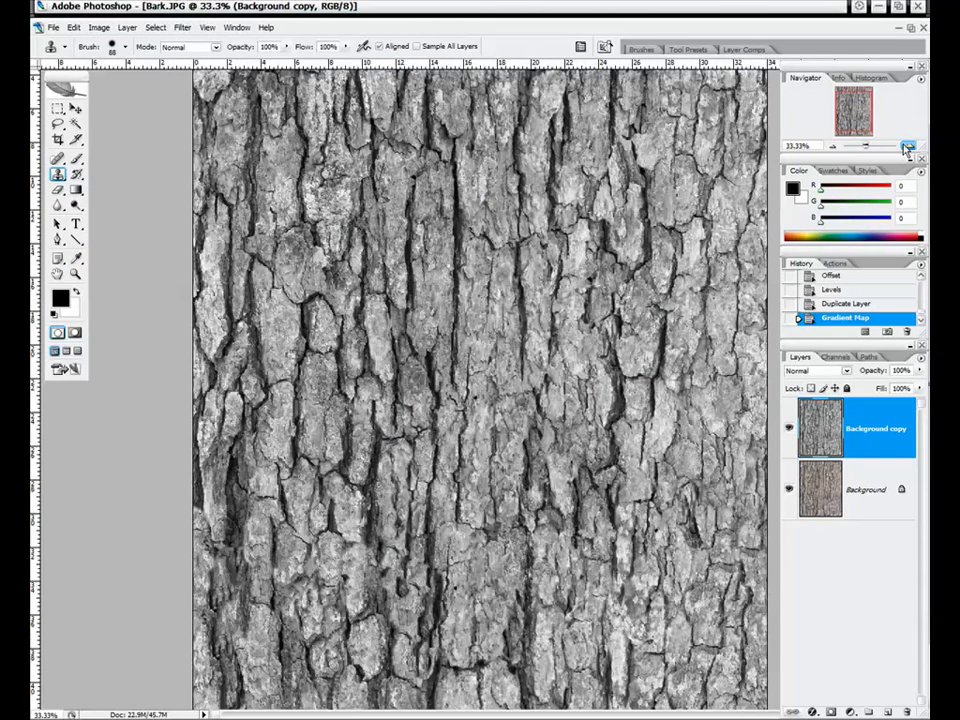
left_click_drag(864, 147, 870, 150)
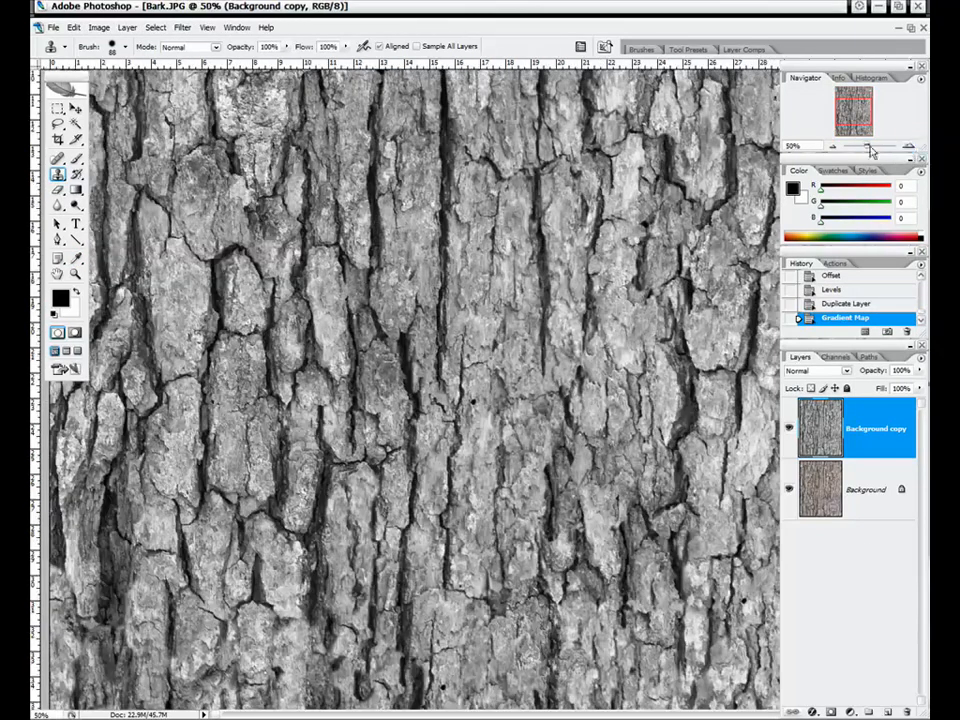
left_click(833, 146)
left_click(832, 147)
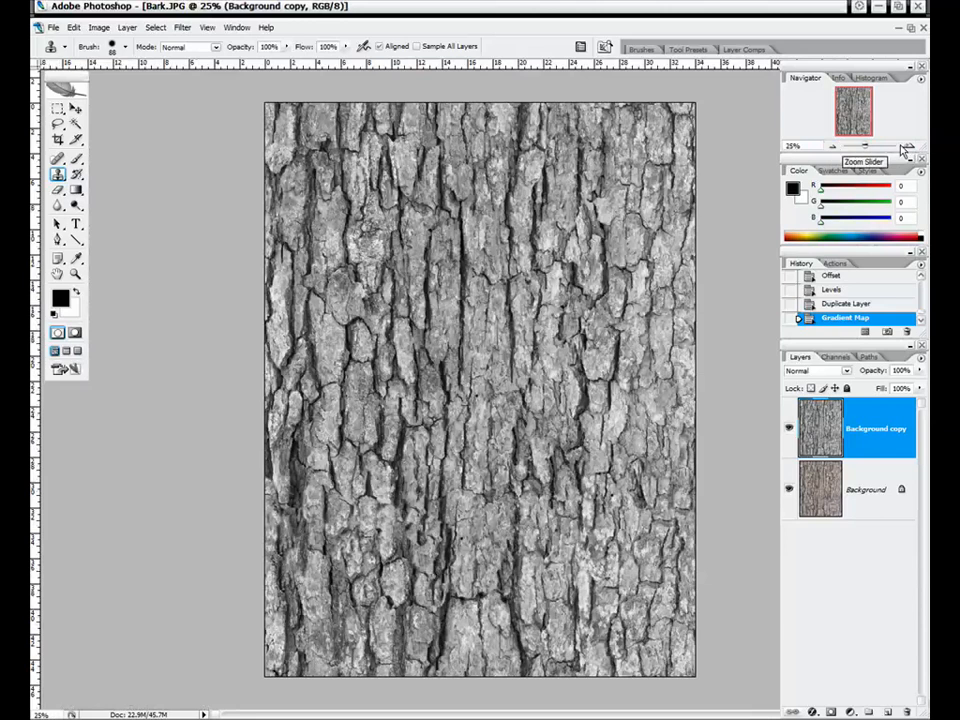
- Increase the grayscale copy's contrast with Levels, using input levels 8, 0.92 and 215
left_click(99, 27)
mouse_move(115, 53)
left_click(200, 53)
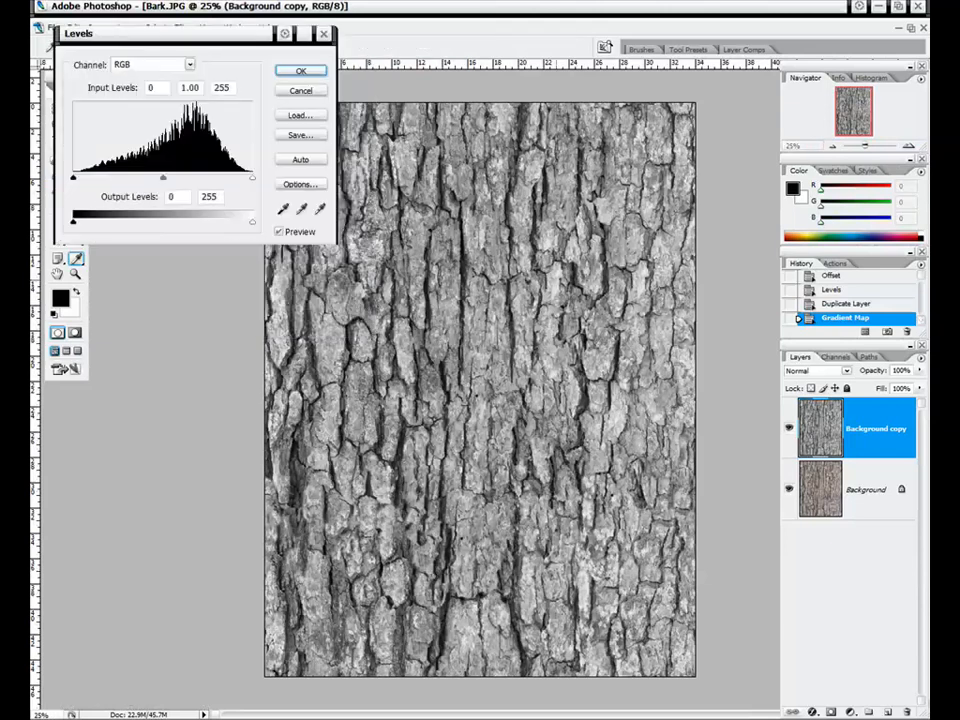
left_click_drag(208, 39, 253, 177)
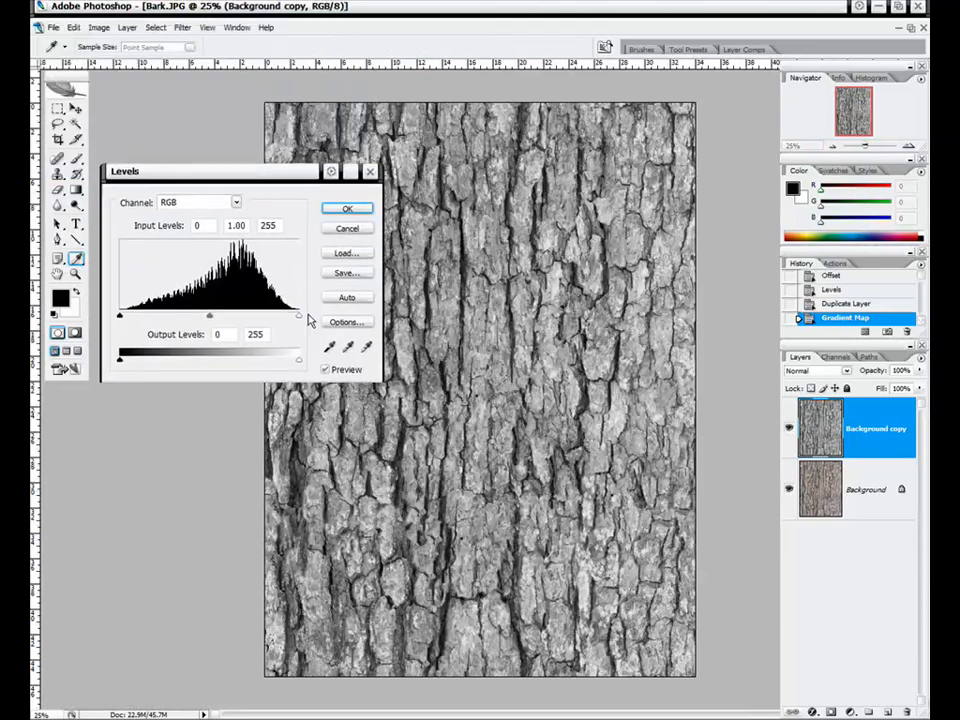
left_click_drag(298, 317, 271, 320)
left_click_drag(196, 317, 193, 319)
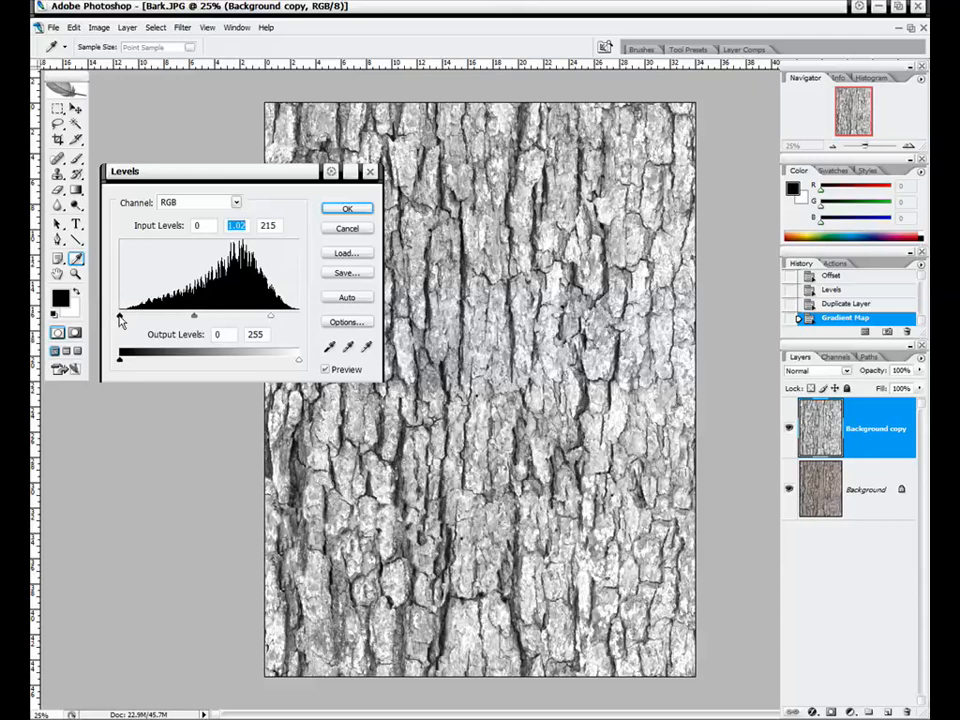
left_click_drag(121, 320, 125, 318)
left_click_drag(195, 318, 201, 318)
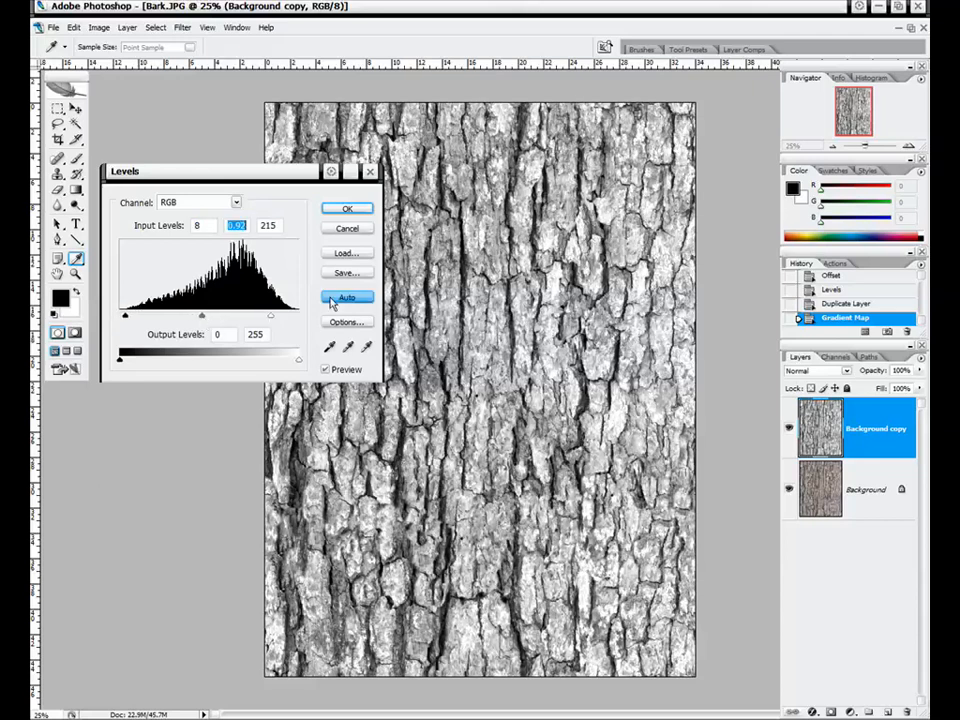
left_click(347, 210)
key("s")
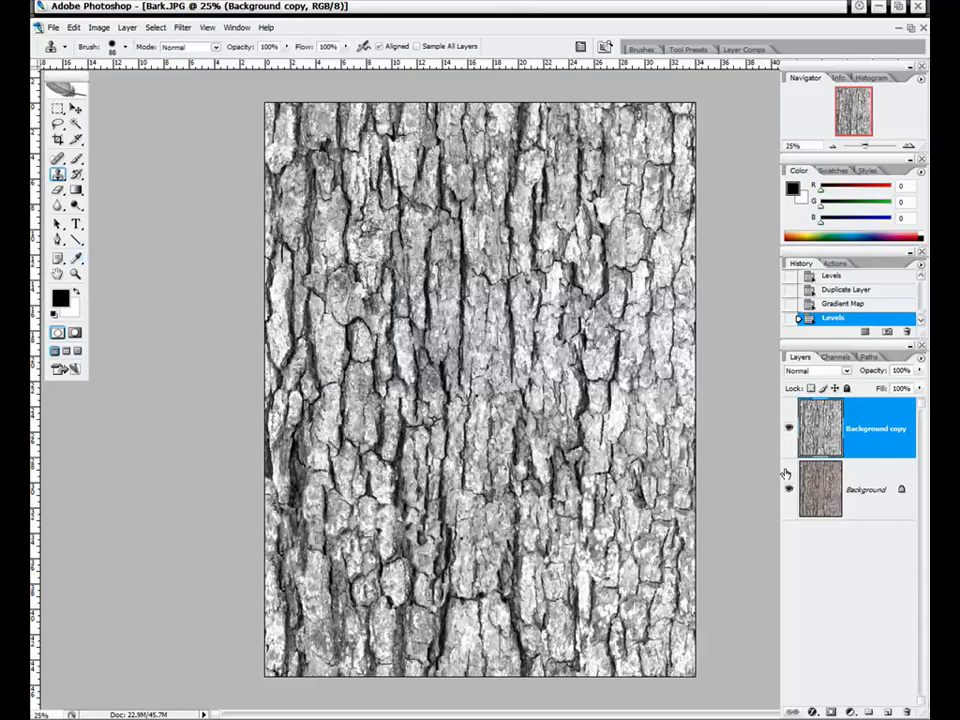
- Toggle the visibility of the Background copy and Background layers to compare the grayscale and color bark
left_click(790, 428)
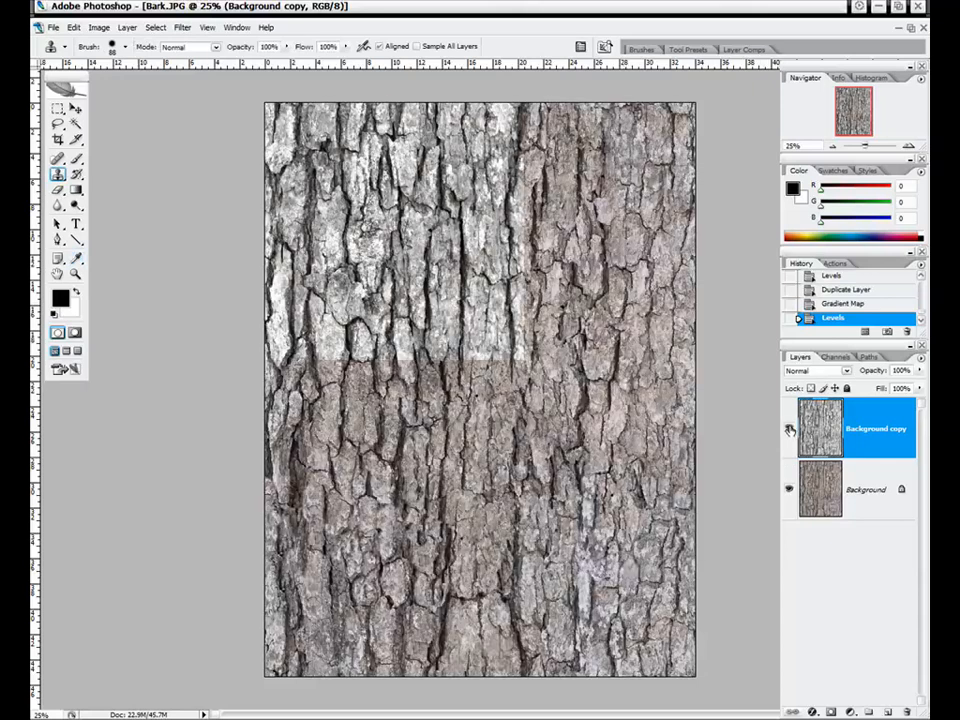
left_click(790, 428)
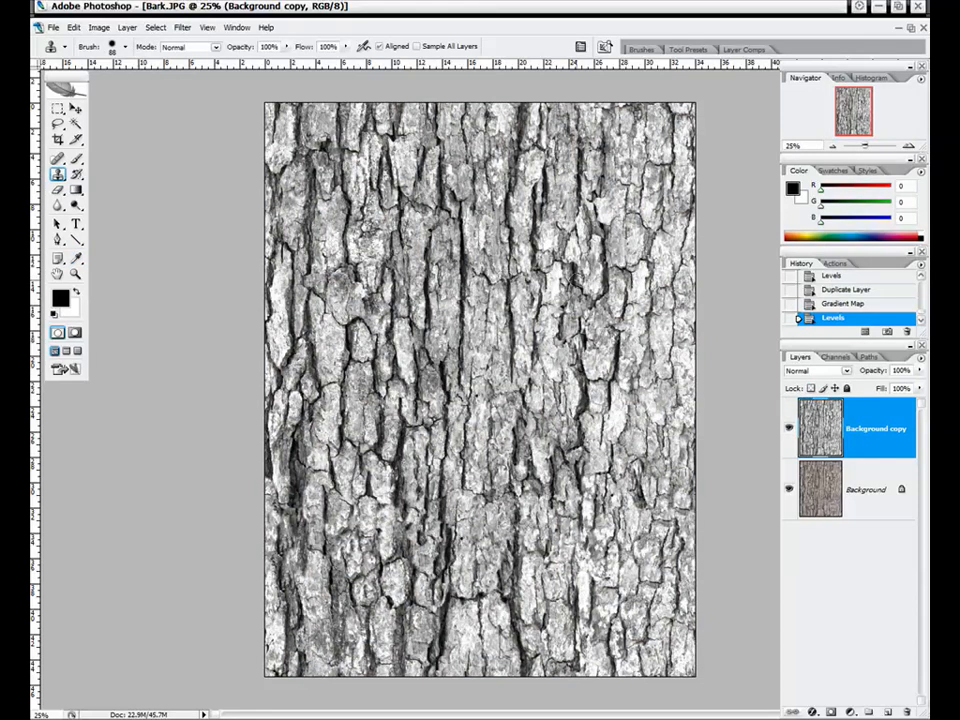
left_click(789, 428)
left_click(789, 489)
left_click(789, 489)
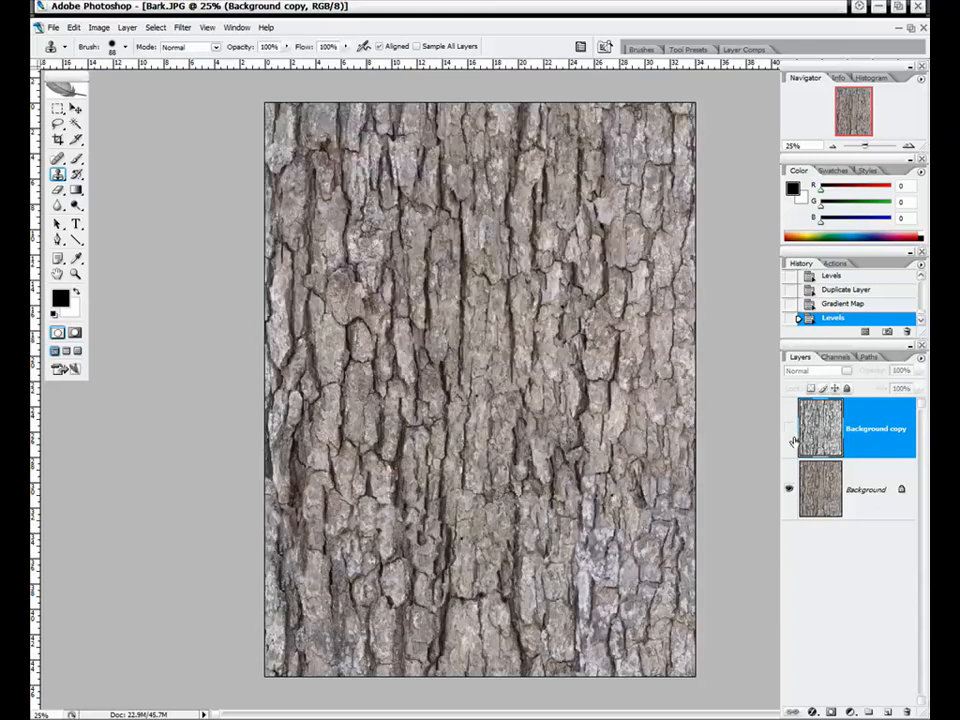
left_click(789, 428)
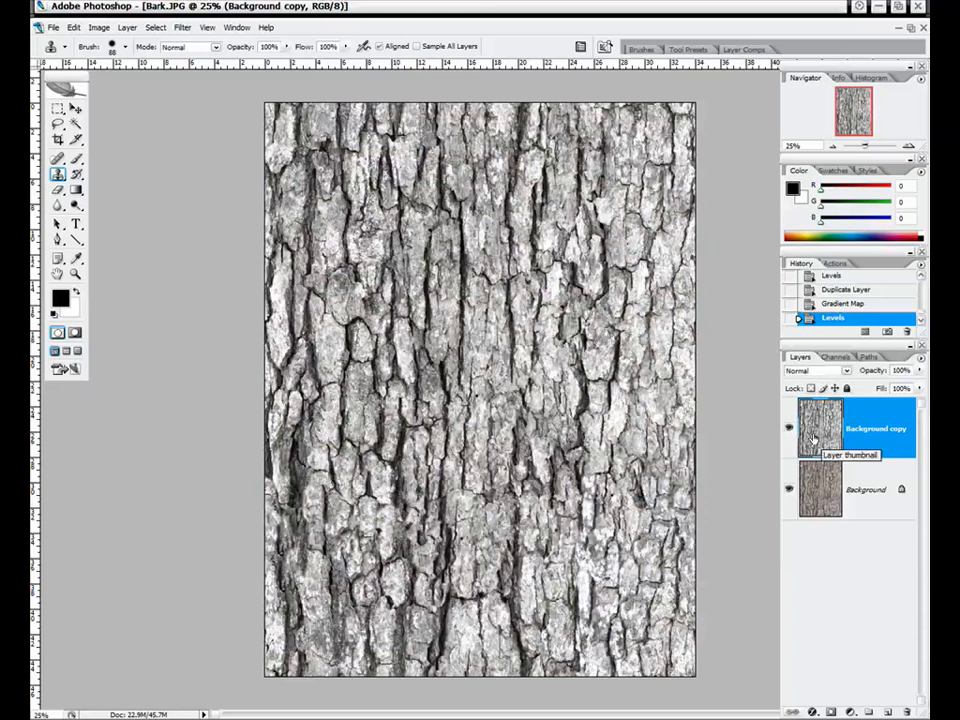
- Hide the Background copy layer and inspect the upper part of the color bark at 50% zoom
left_click(790, 428)
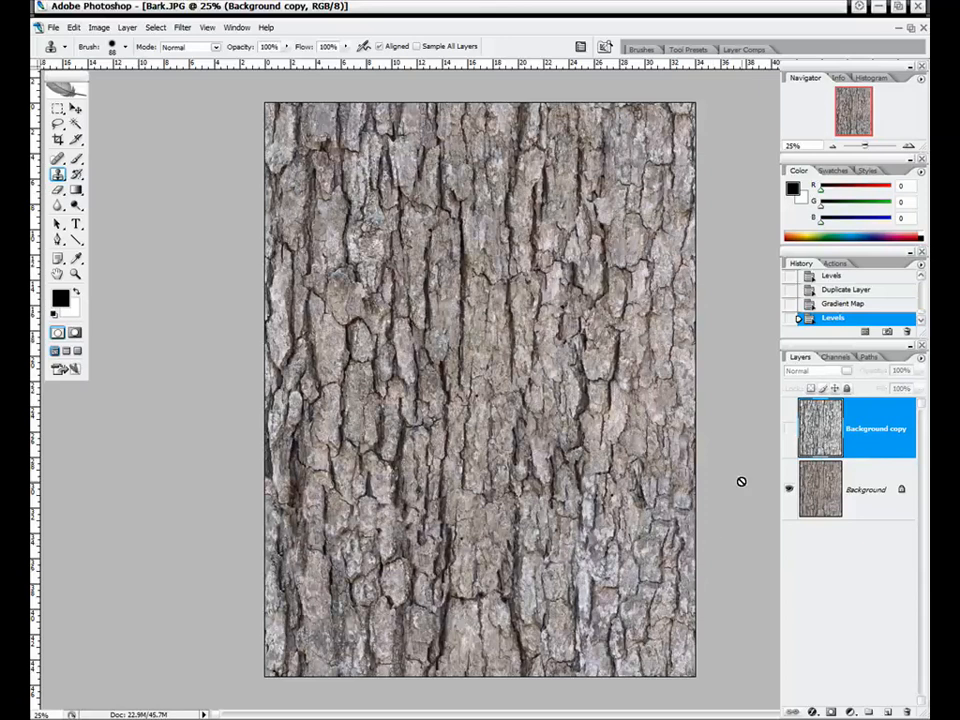
left_click(909, 146)
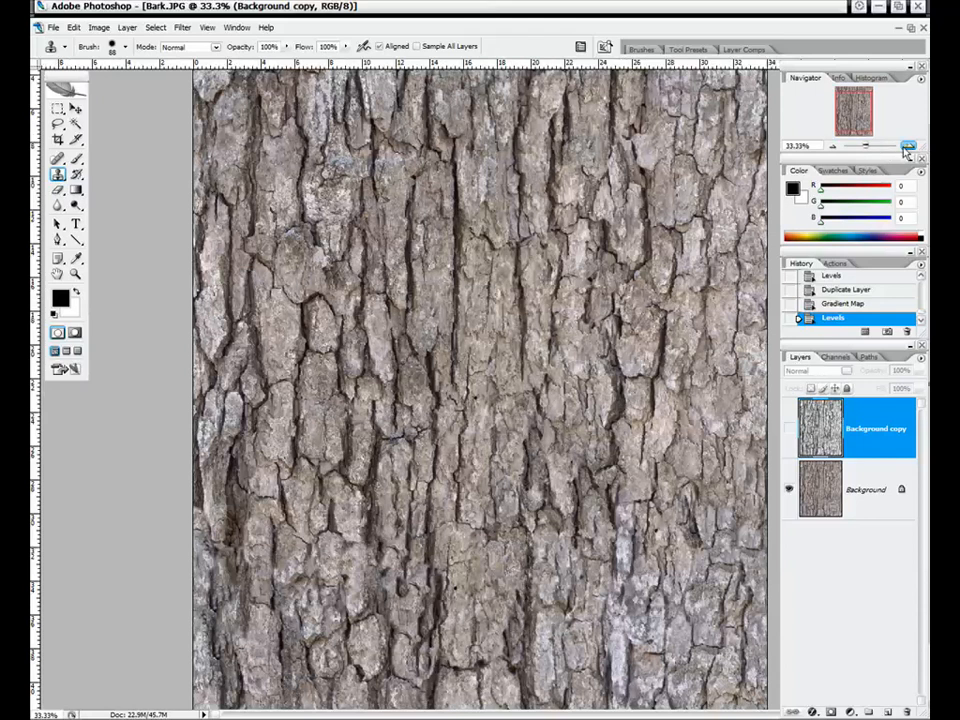
left_click(910, 147)
left_click_drag(858, 112, 856, 107)
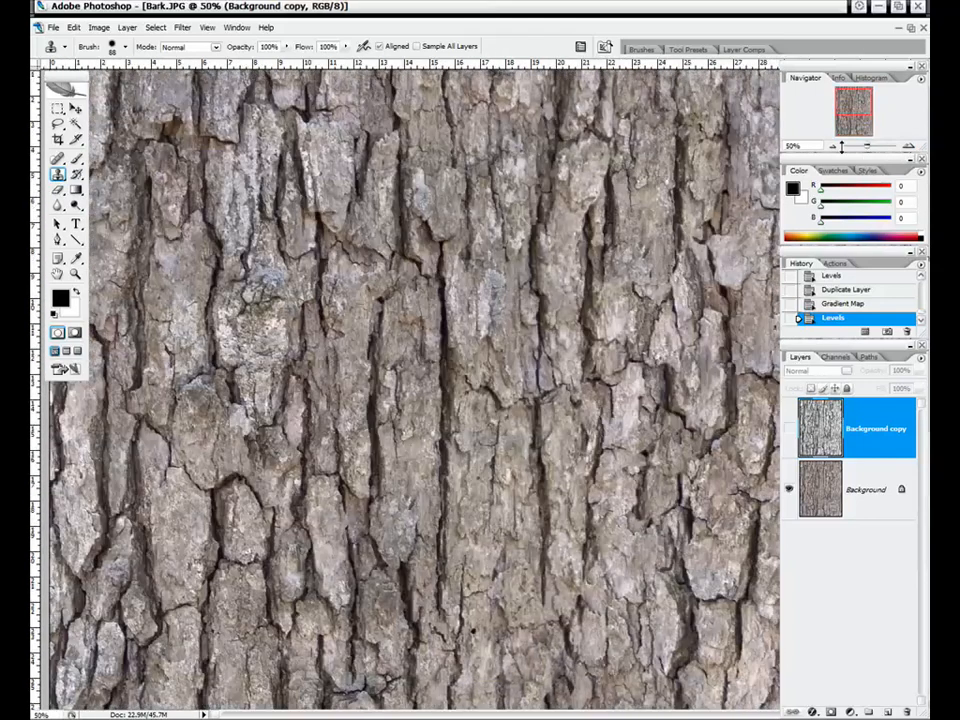
left_click(832, 146)
left_click(832, 146)
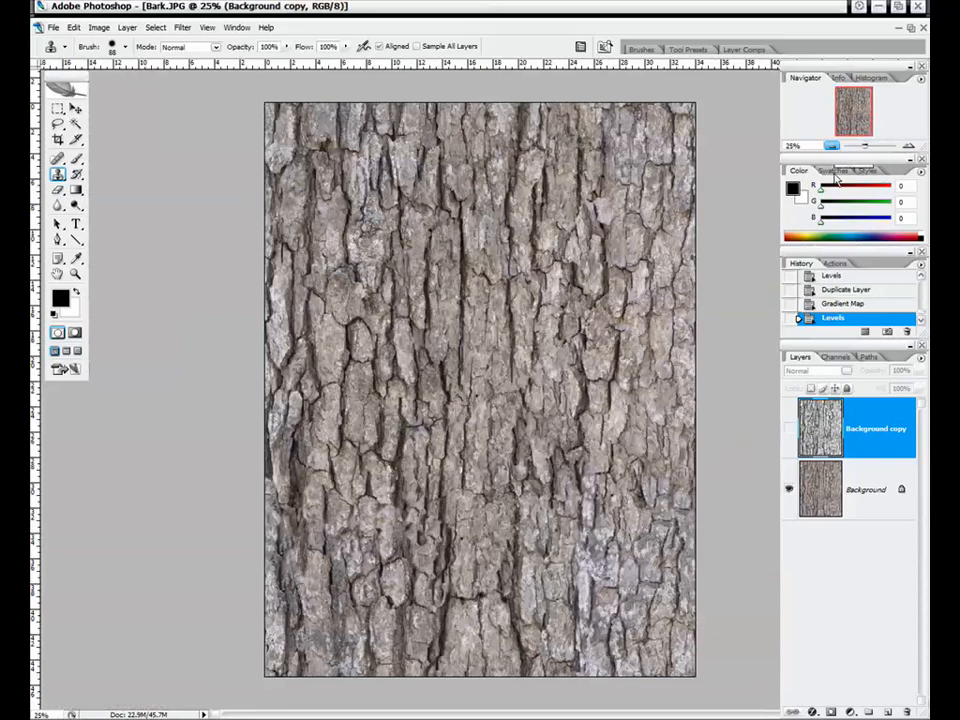
- Switch the Background copy layer's visibility on and off to compare it with the color bark, leaving the copy hidden
left_click(789, 428)
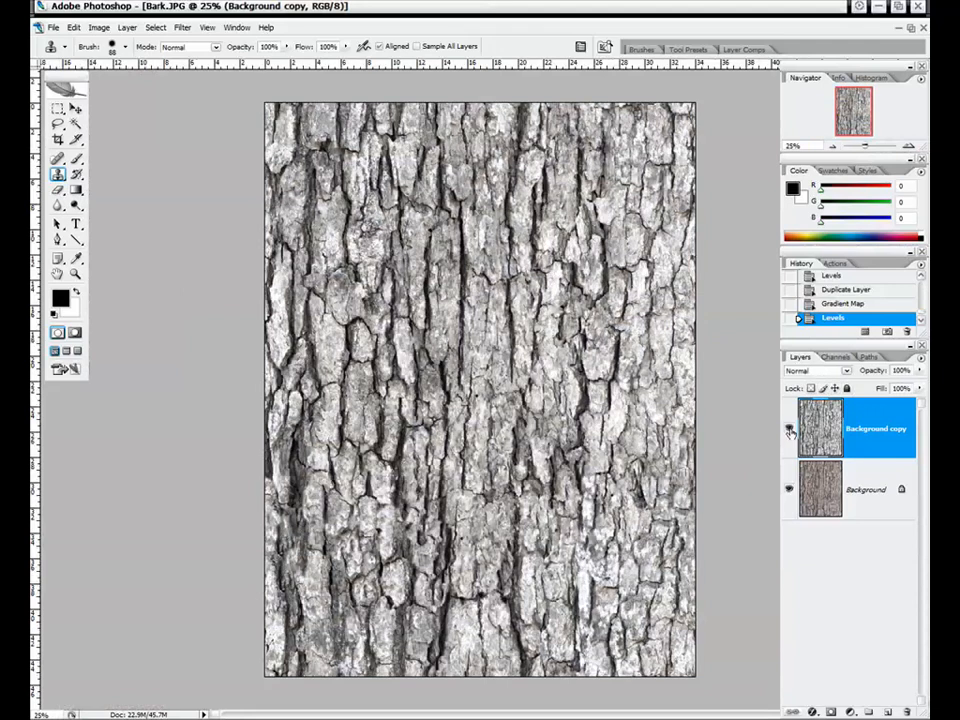
left_click(789, 428)
left_click(828, 505)
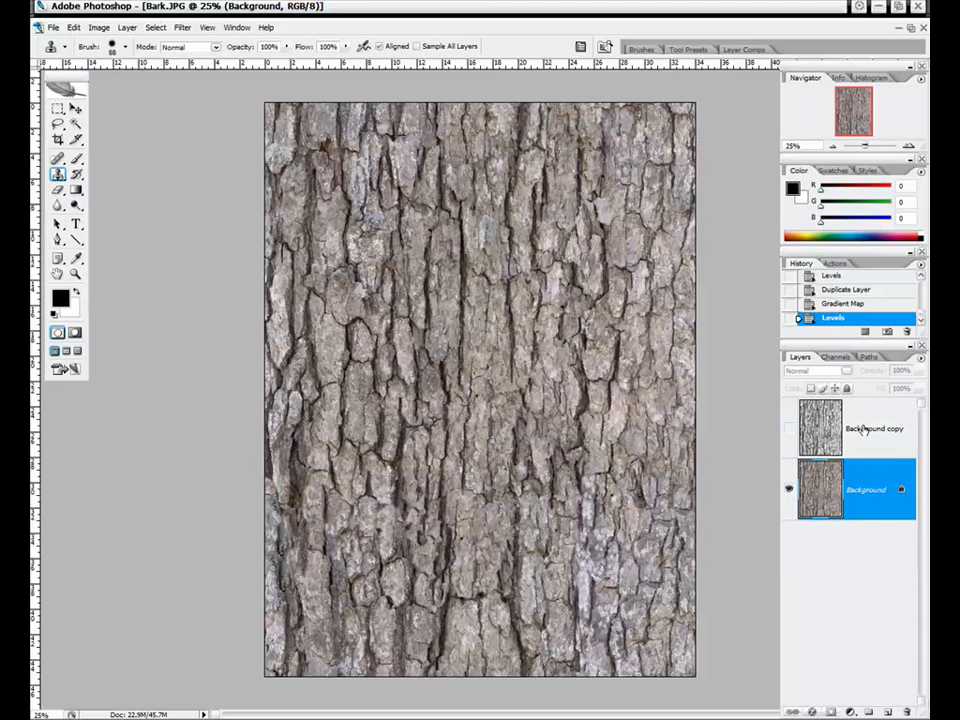
left_click(862, 428)
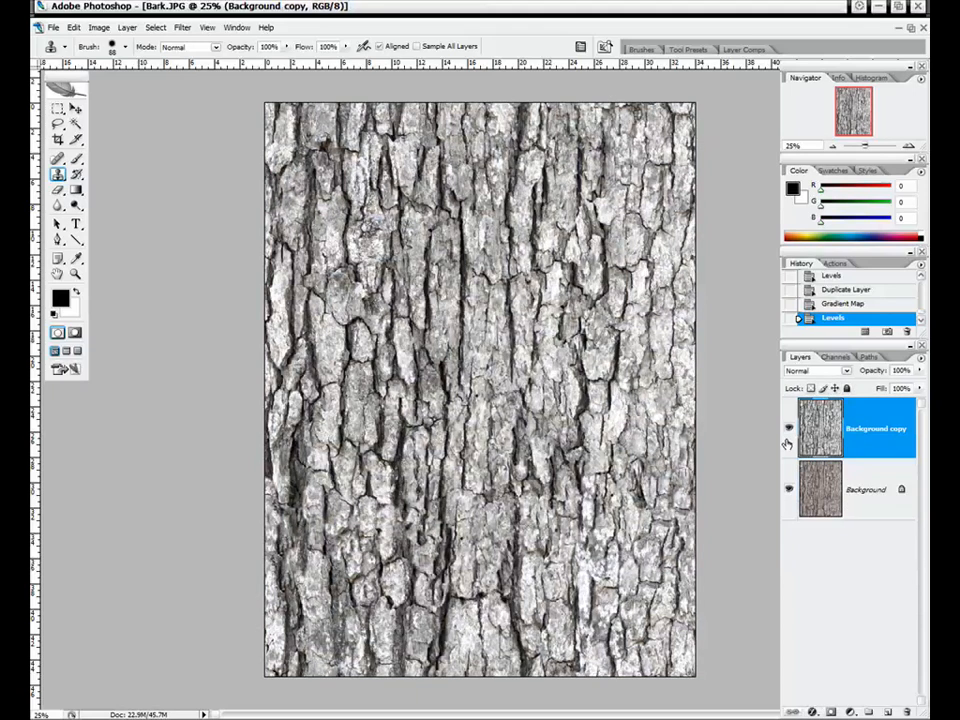
left_click(789, 428)
left_click(789, 428)
left_click(791, 429)
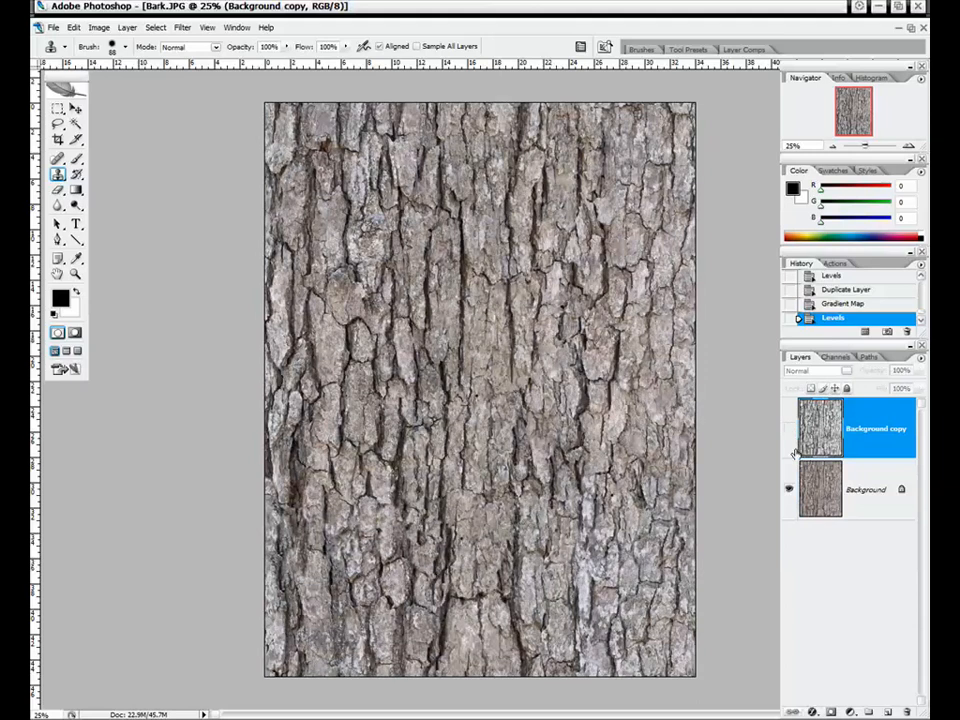